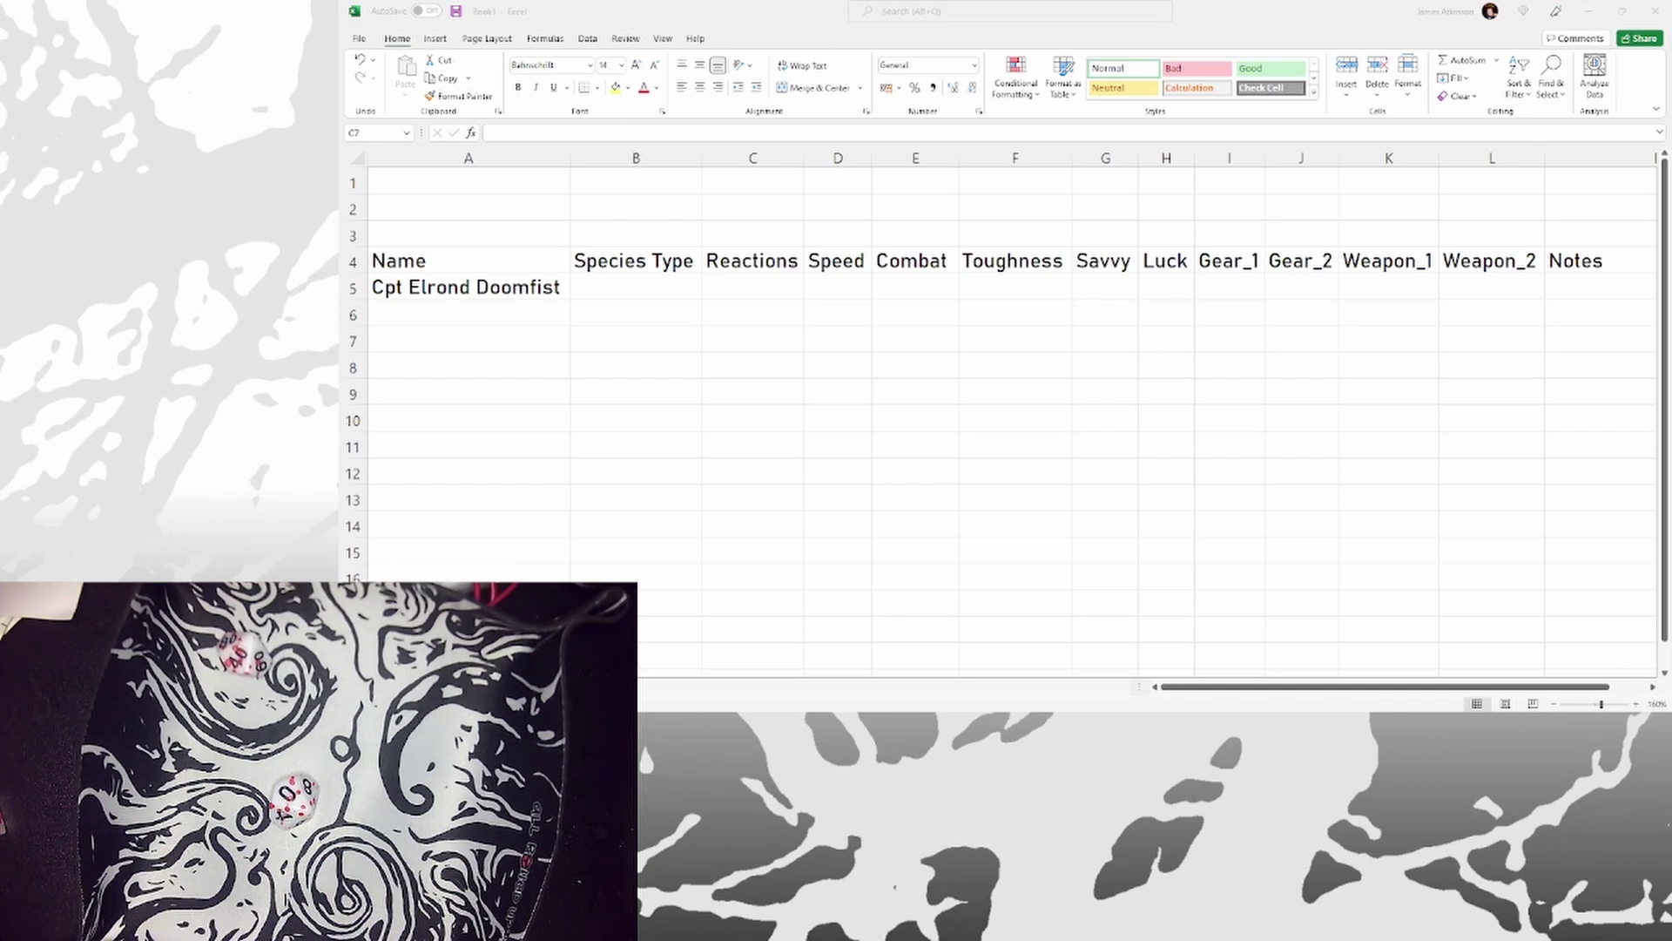
Format the crew table with borders and bold headers, and enter Human three times, Alien twice and Bot under Species Type.
{"action": "left_click_drag", "start_coordinate": [418, 262], "coordinate": [705, 392]}
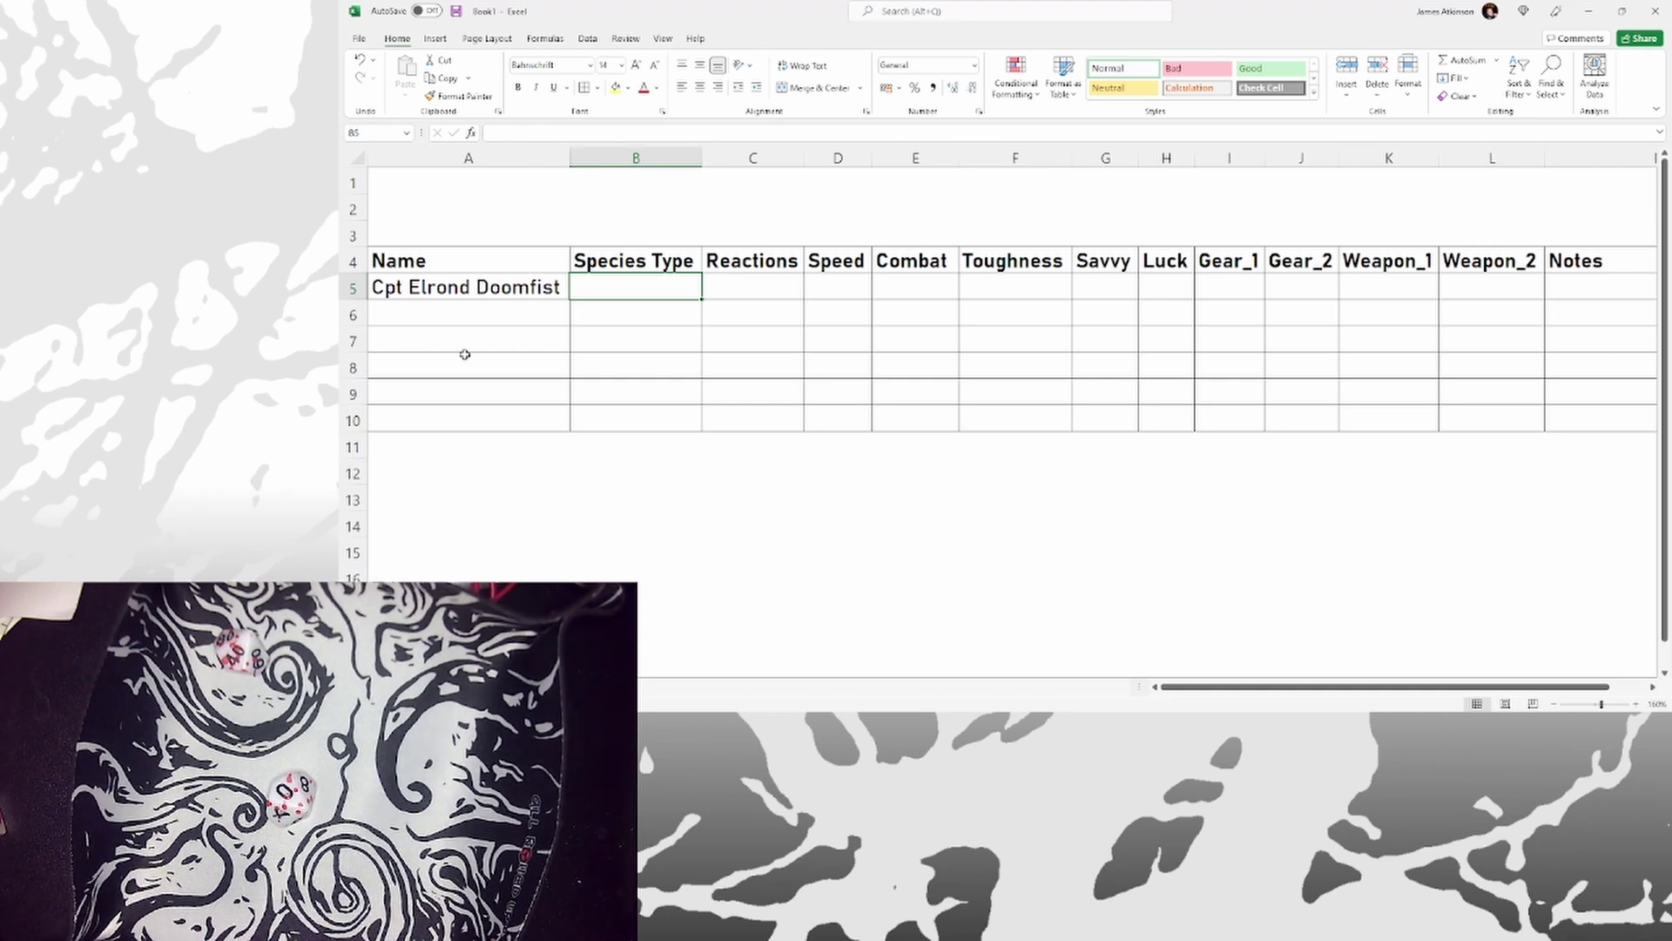
{"action": "type", "text": "Human"}
{"action": "key", "text": "Return"}
{"action": "type", "text": "Human"}
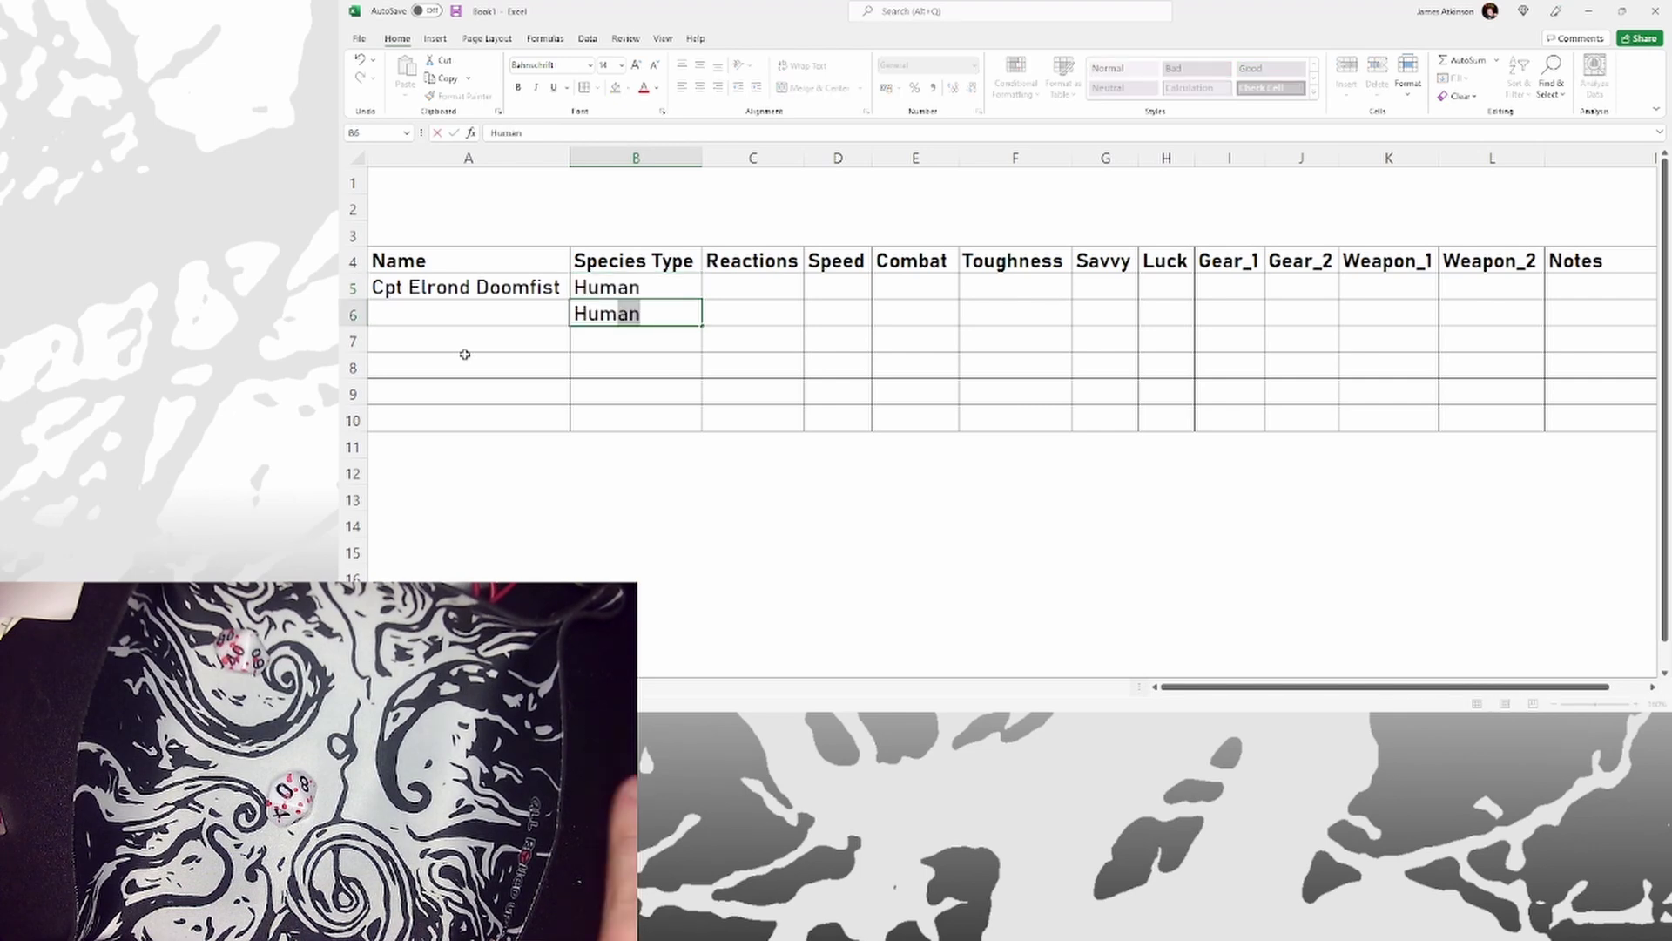
{"action": "key", "text": "Tab"}
{"action": "key", "text": "Return"}
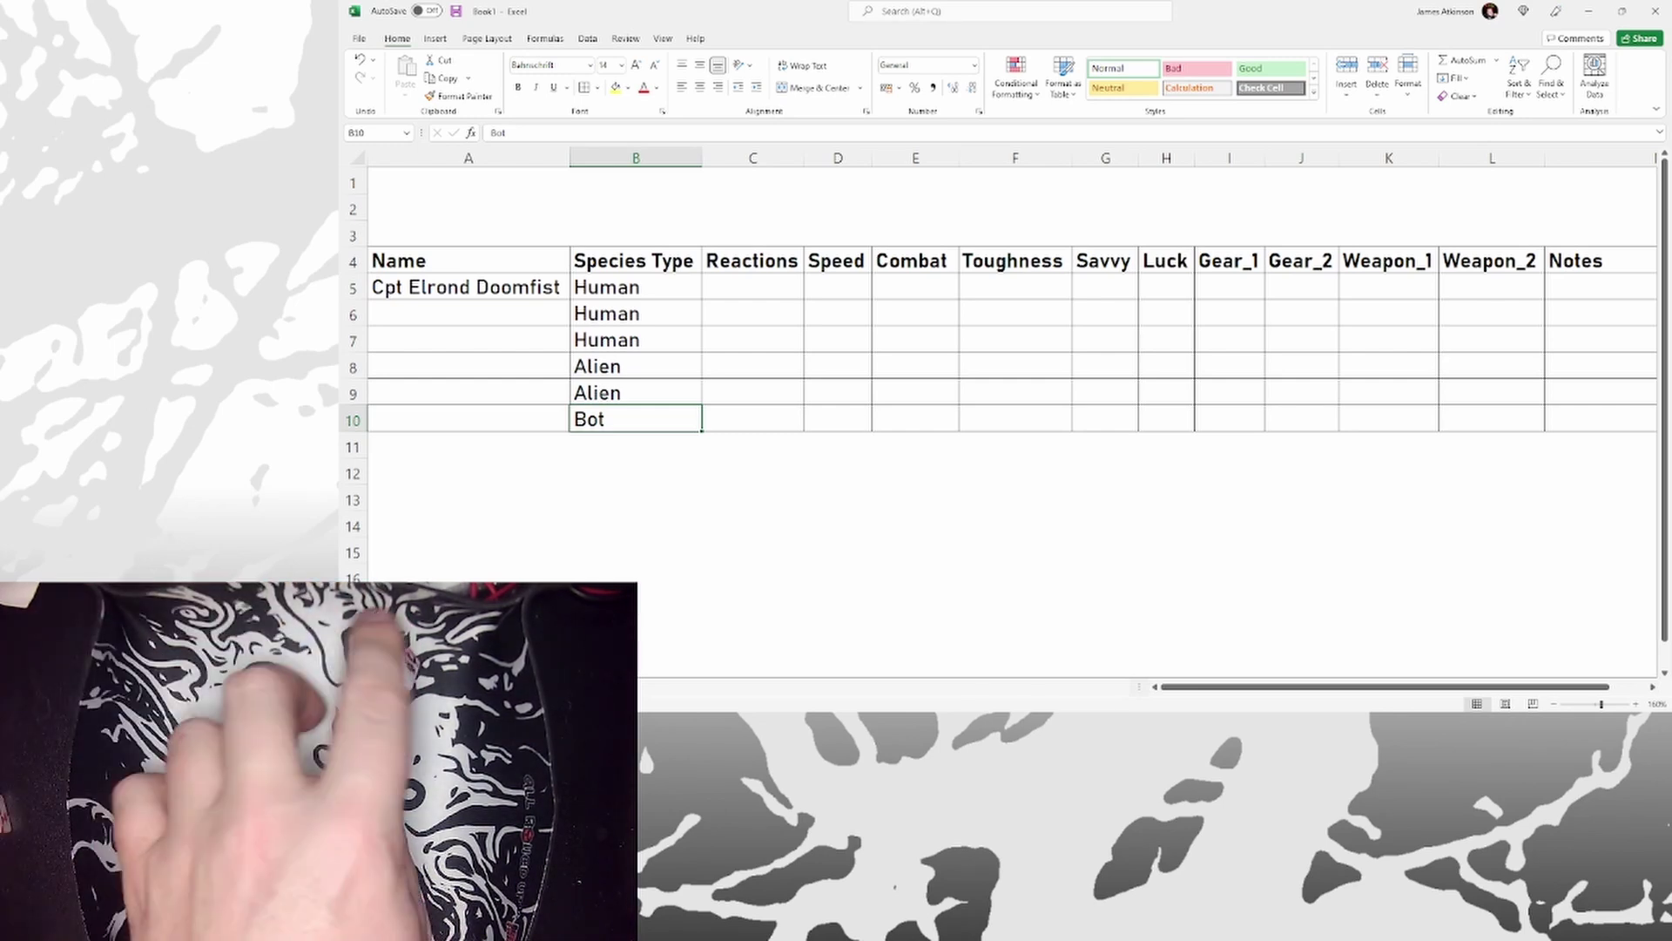
Change the two Alien entries to Human and Stange Character, and widen the Species Type column to fit.
{"action": "key", "text": "Up"}
{"action": "key", "text": "Up"}
{"action": "key", "text": "Up"}
{"action": "left_click", "coordinate": [595, 366]}
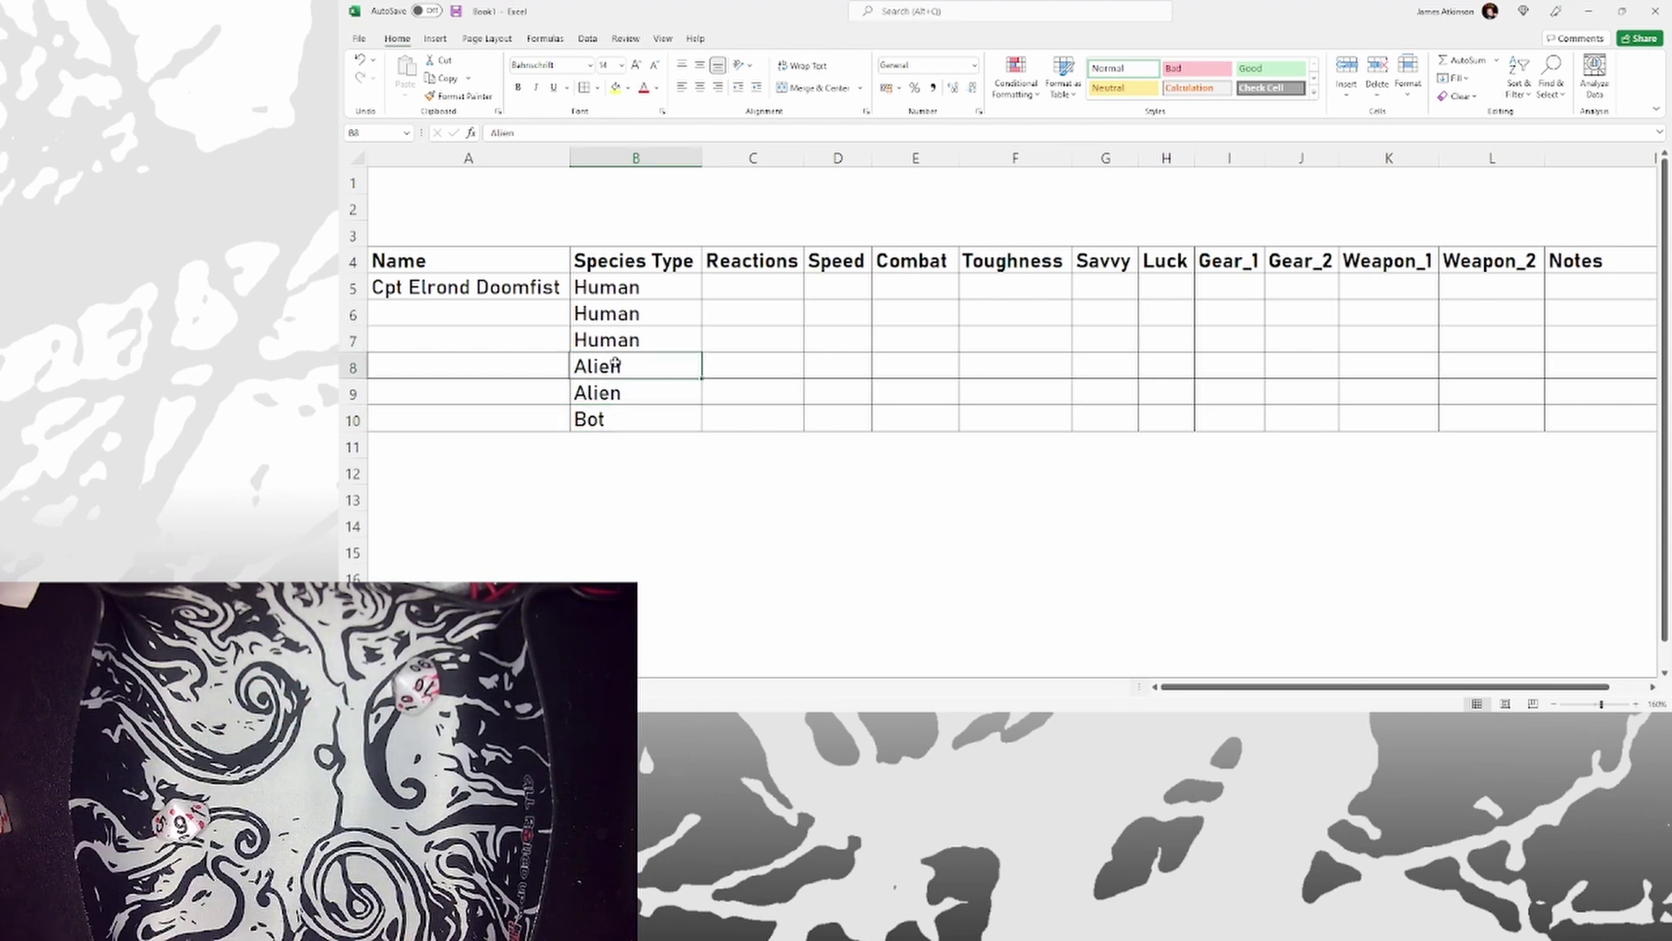
{"action": "type", "text": "H"}
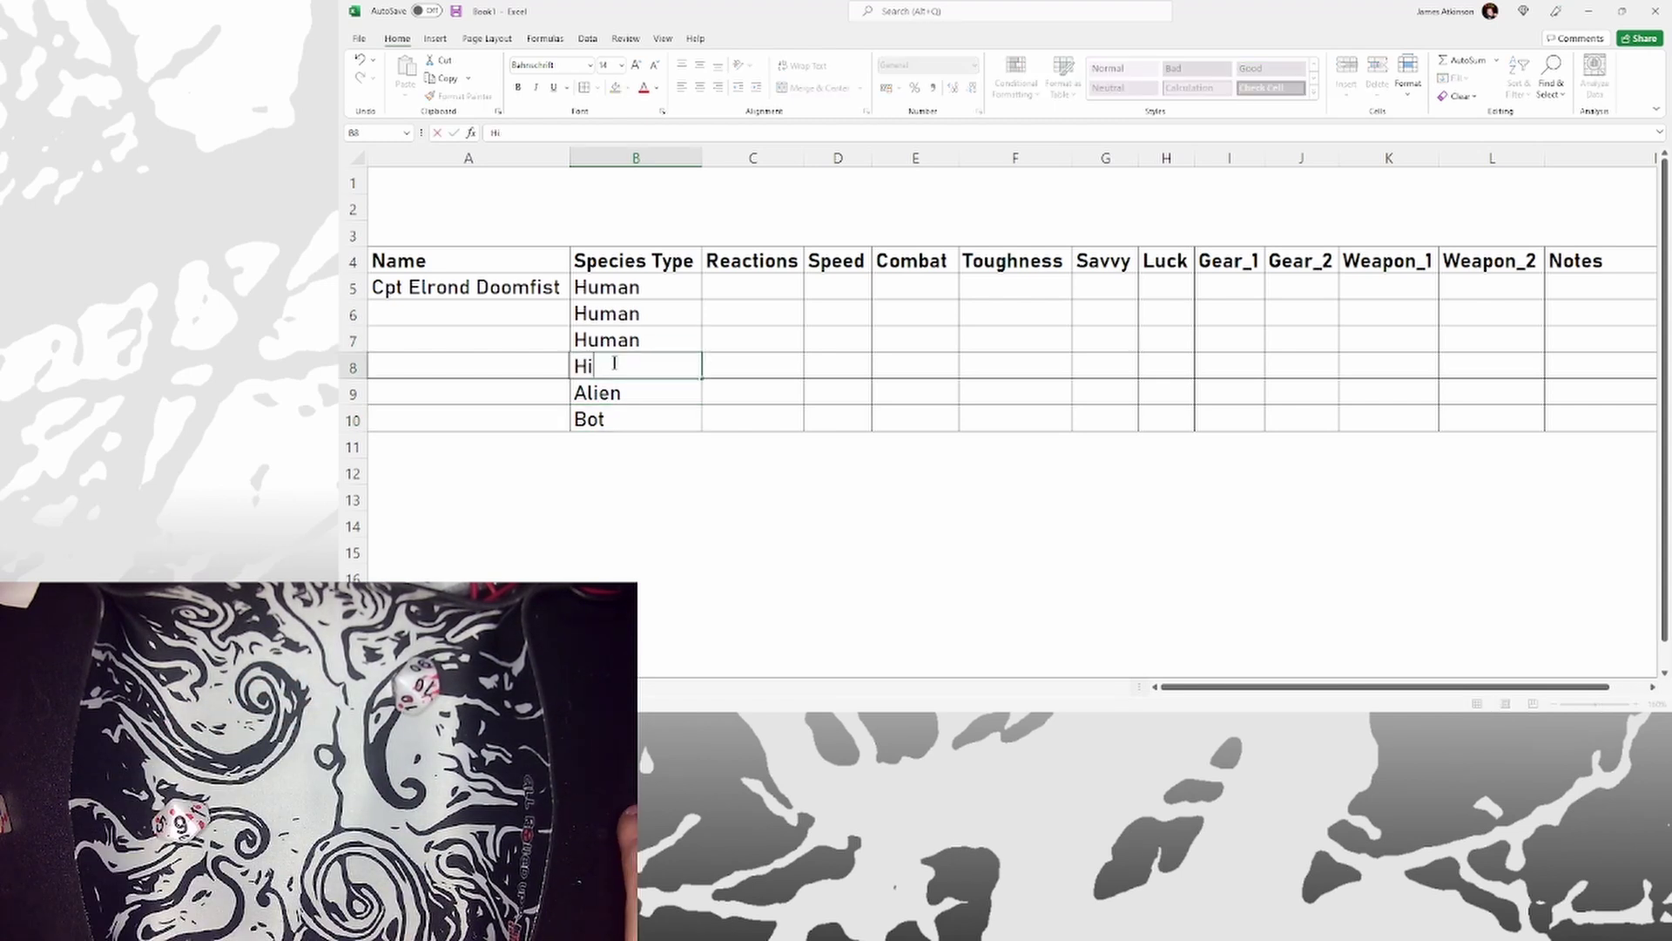
{"action": "type", "text": "um"}
{"action": "key", "text": "ctrl+Return"}
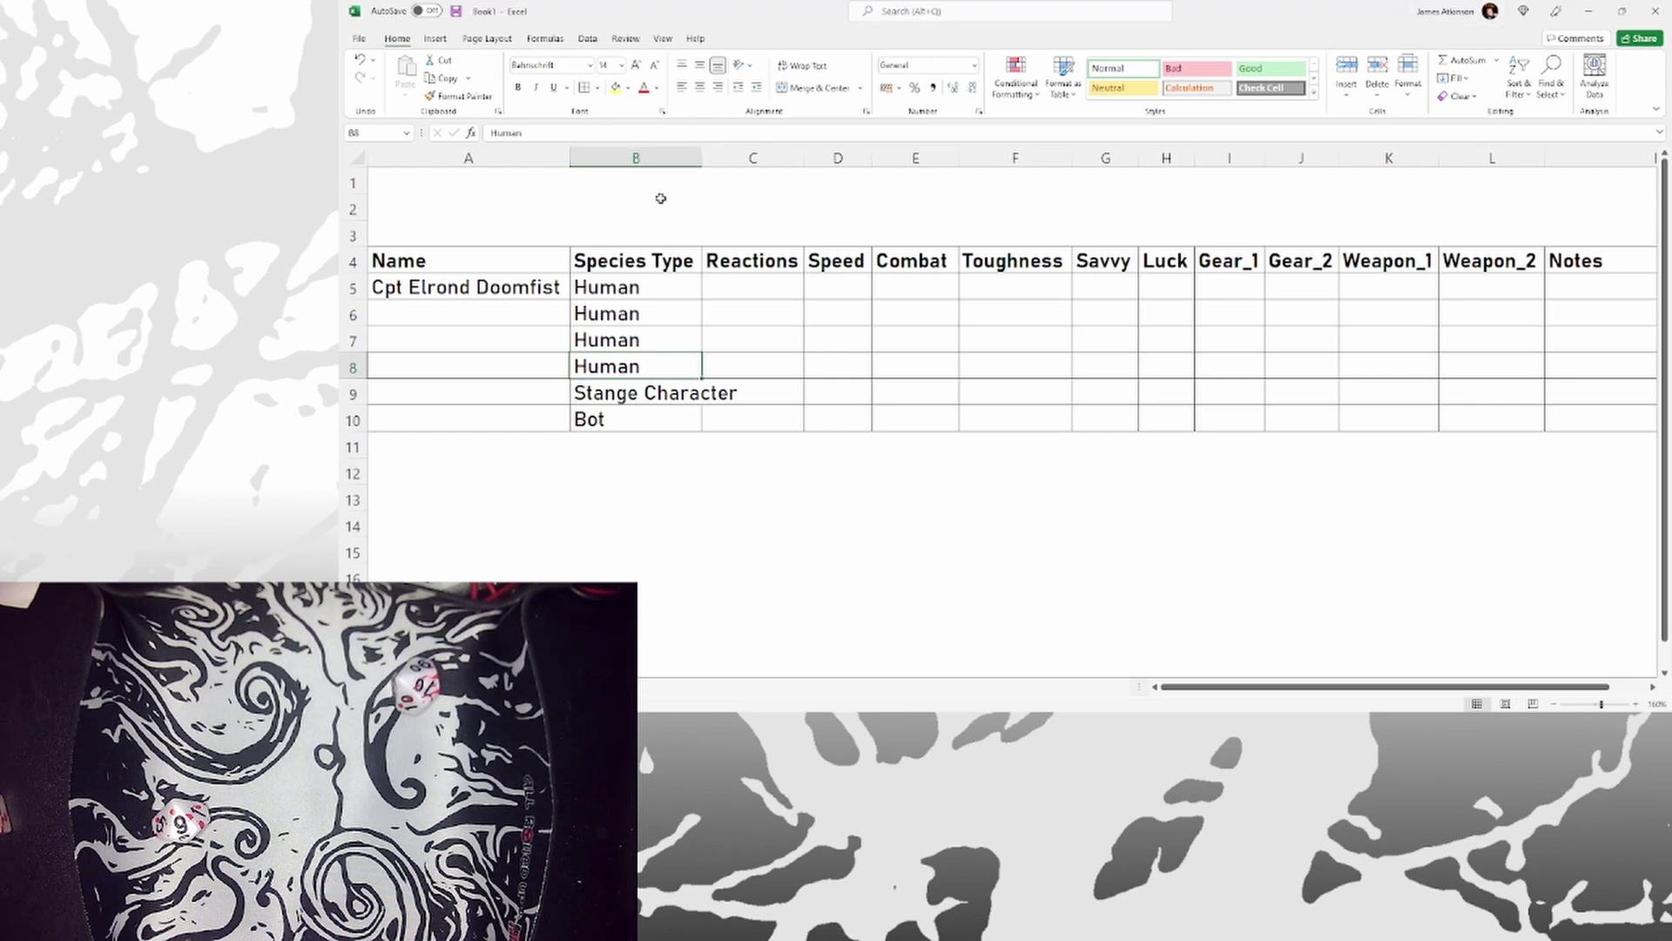
{"action": "double_click", "coordinate": [702, 160]}
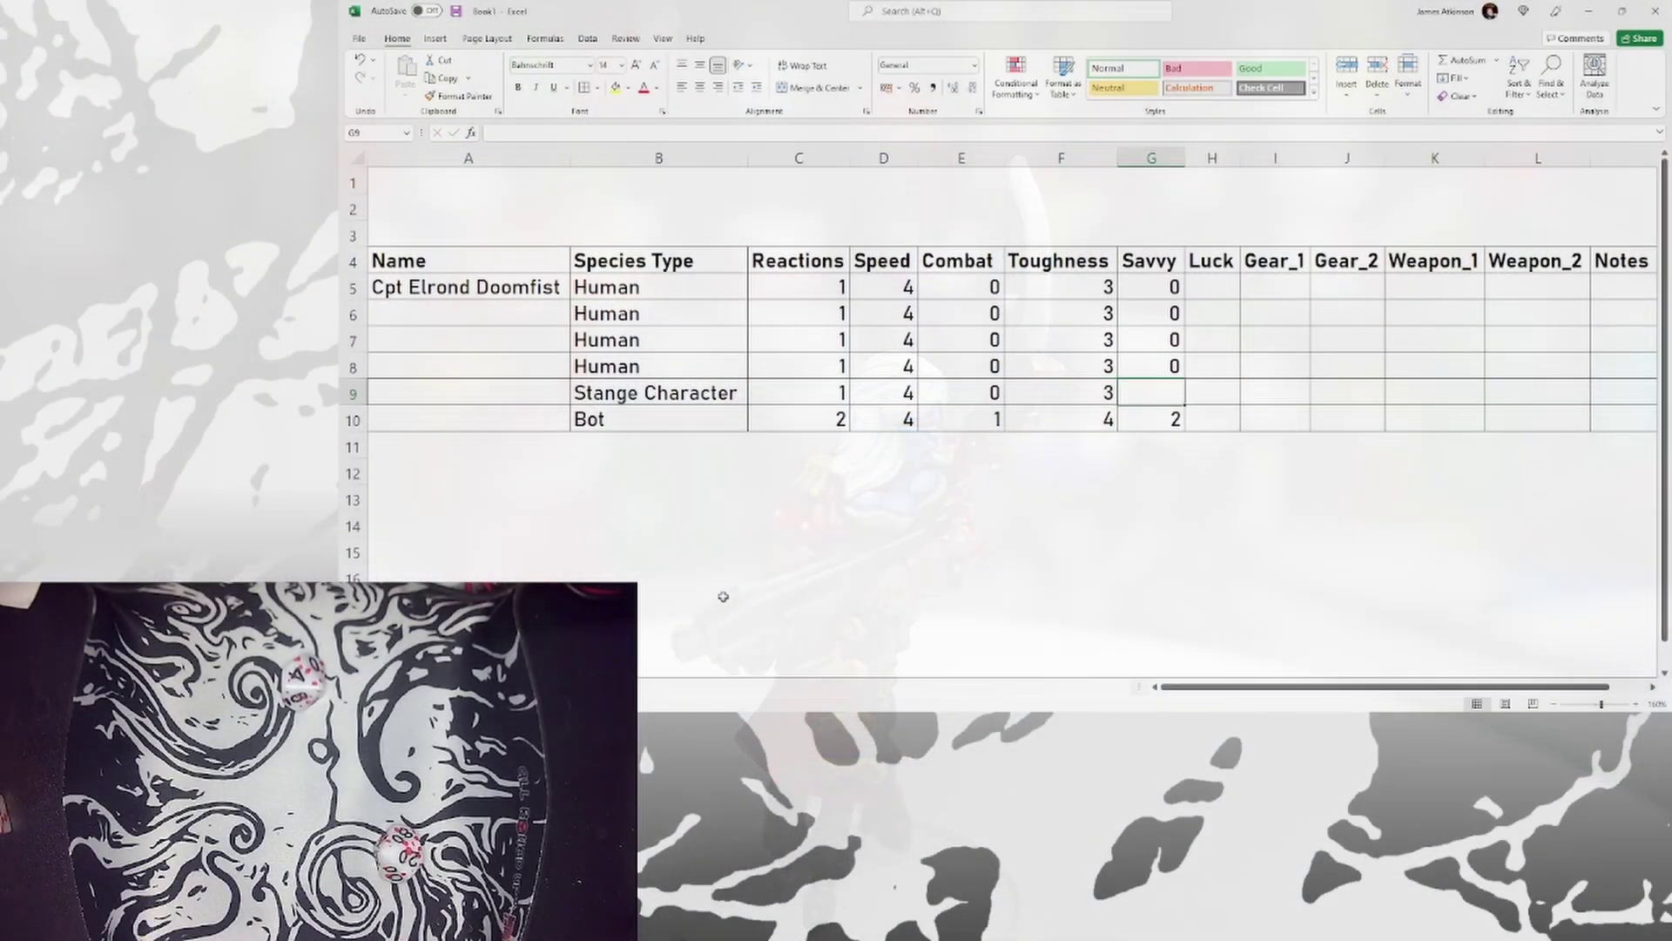
Set the Stange Character's Savvy to 0 and enter 1D6 Teleport in its Notes cell.
{"action": "type", "text": "0"}
{"action": "key", "text": "Tab"}
{"action": "key", "text": "Tab"}
{"action": "key", "text": "Tab"}
{"action": "key", "text": "Tab"}
{"action": "key", "text": "Tab"}
{"action": "key", "text": "Tab"}
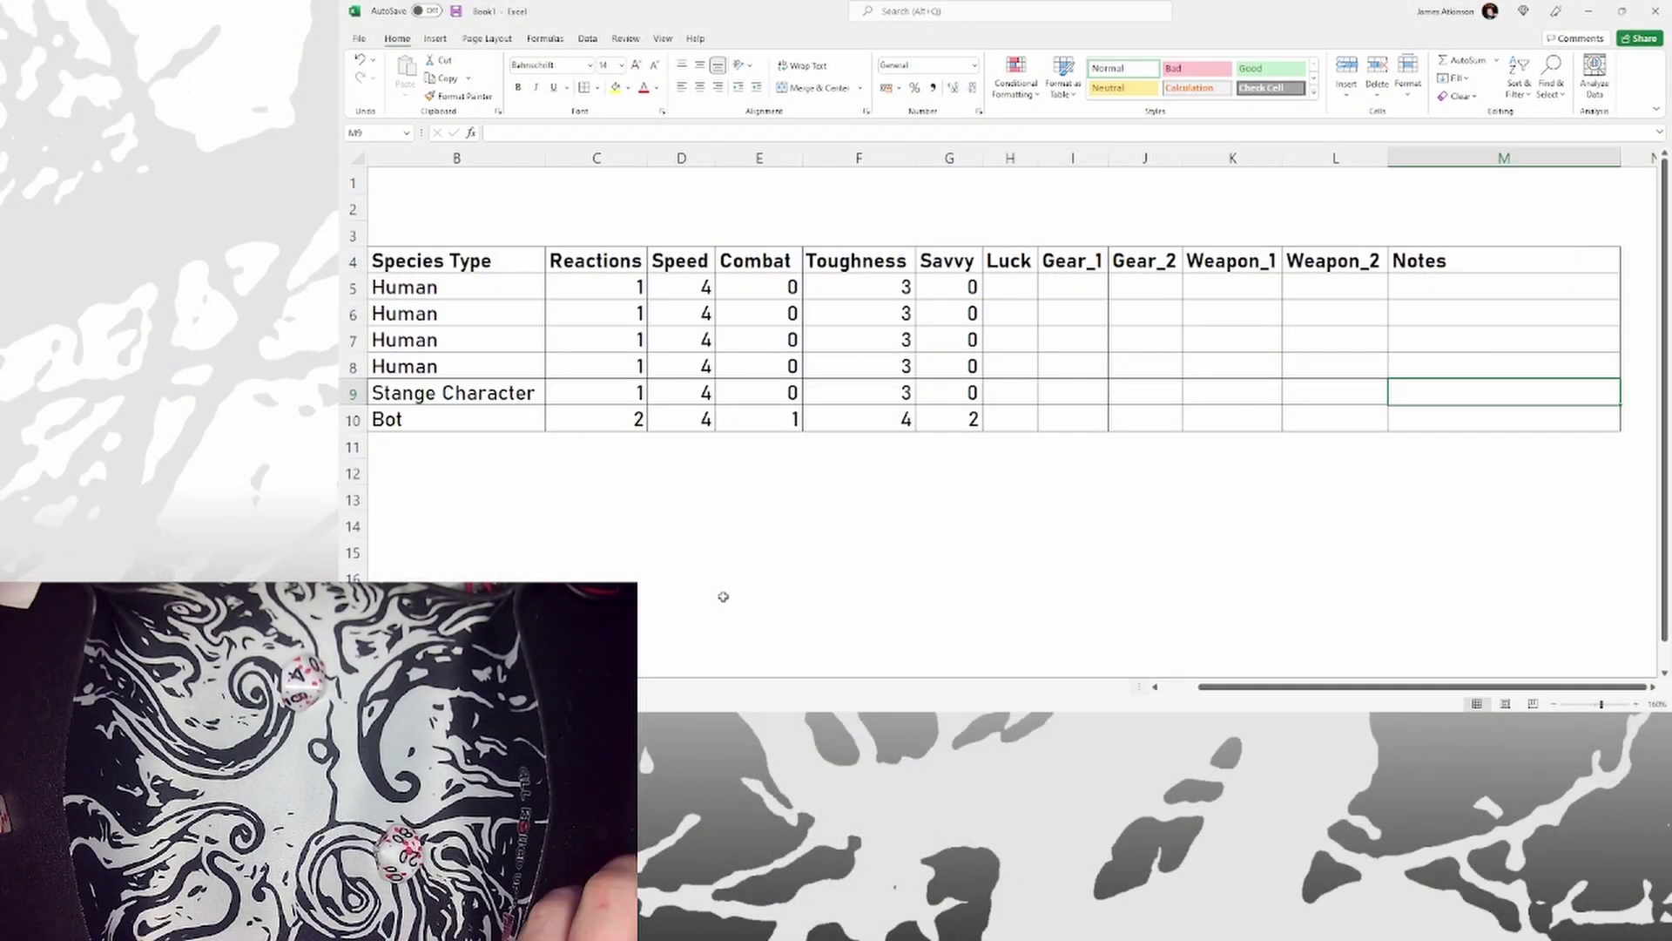
{"action": "type", "text": "!"}
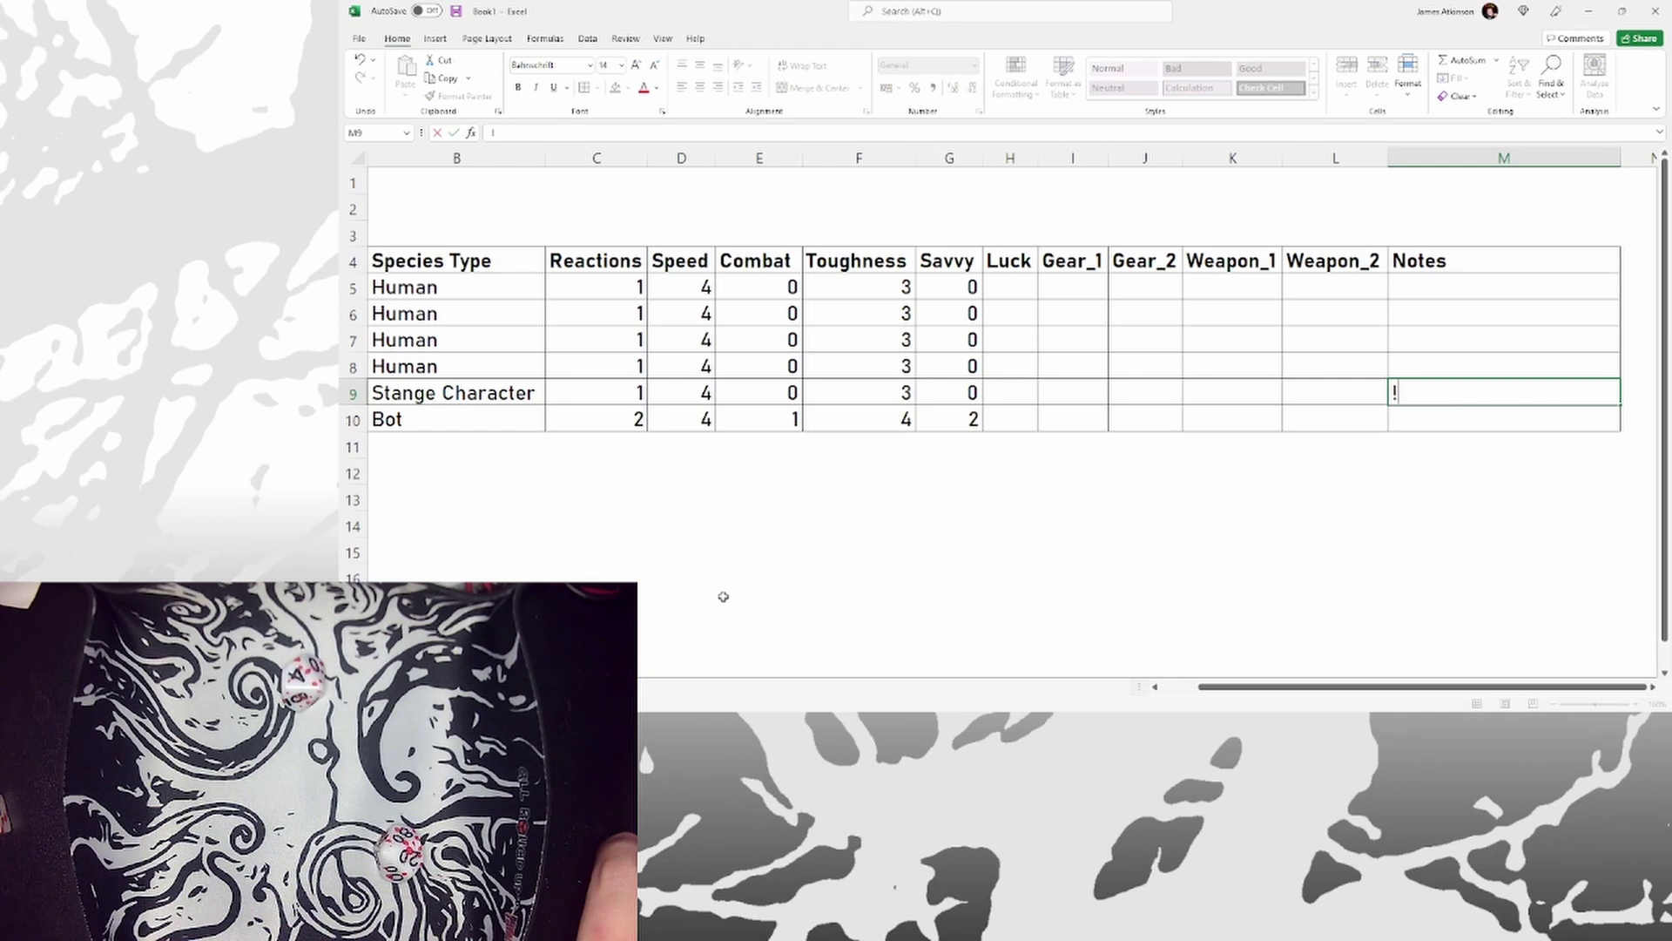
{"action": "key", "text": "BackSpace"}
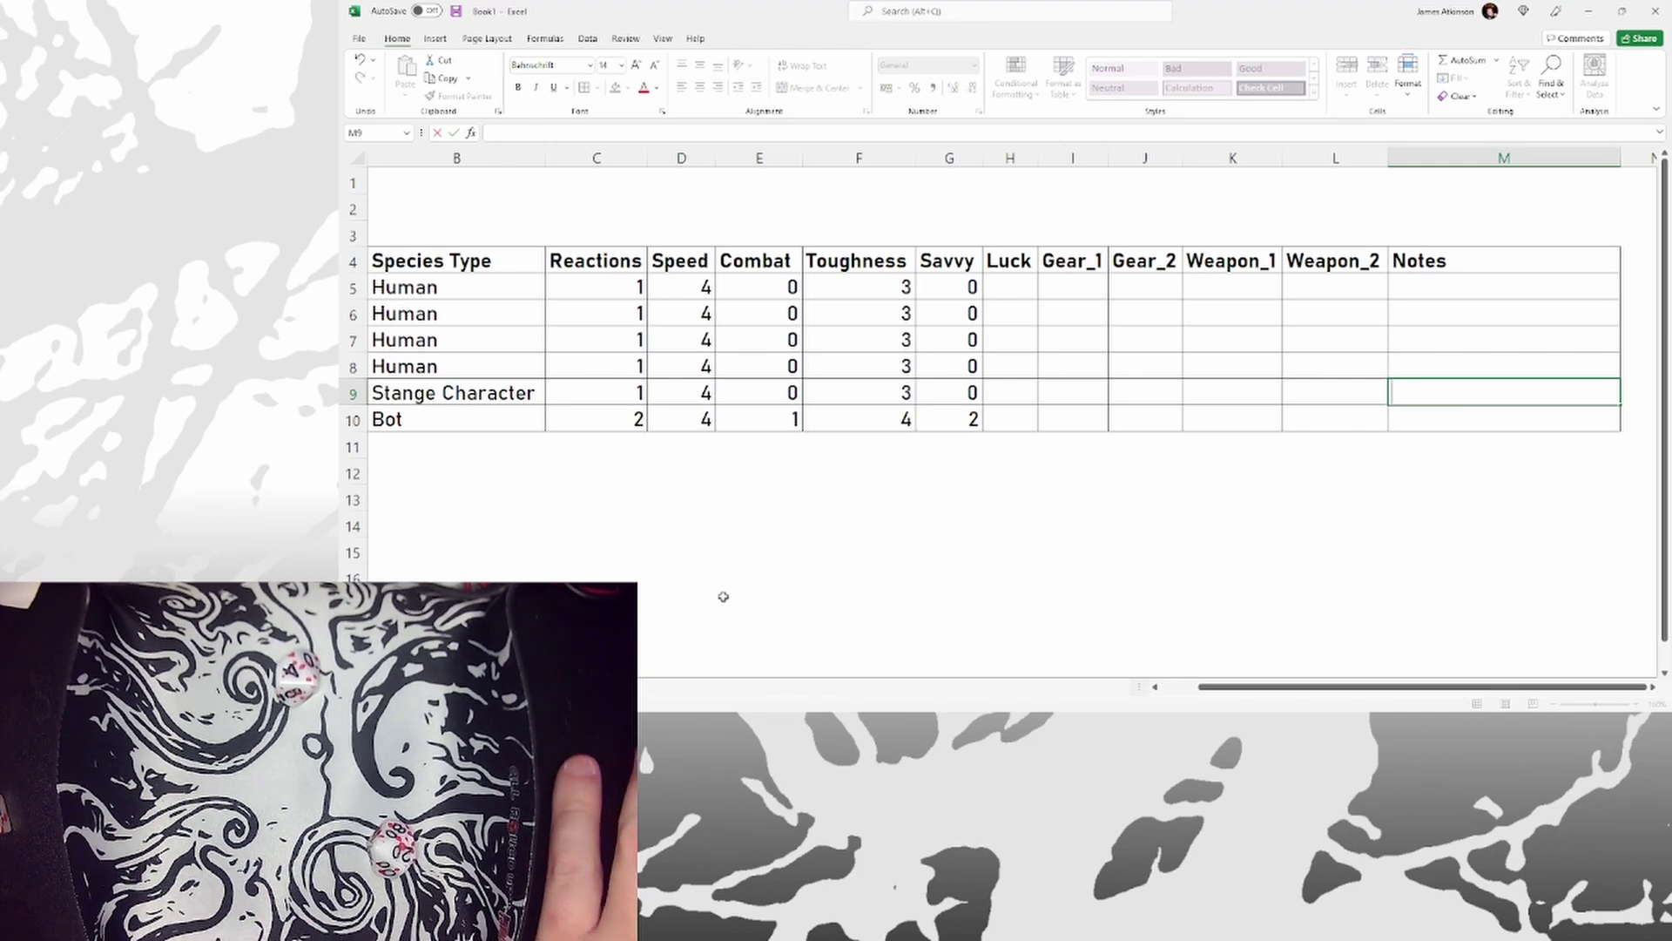
{"action": "type", "text": "1D6"}
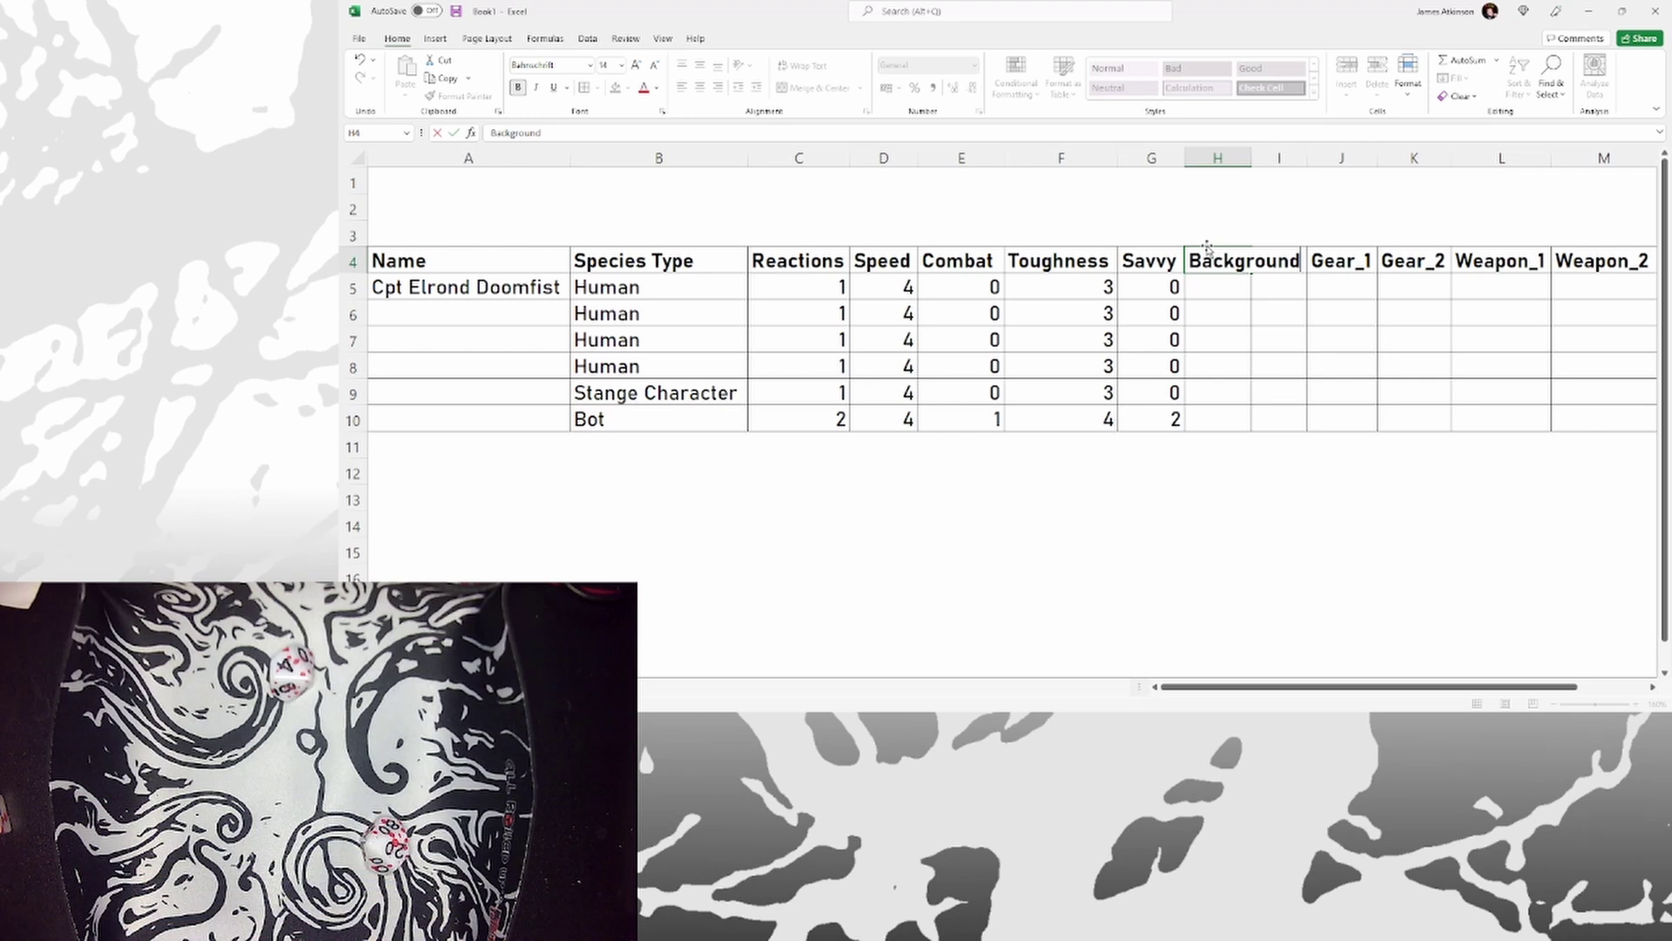
Fit the Background column to its heading and enter Dystopian City as the captain's background.
{"action": "left_click", "coordinate": [1257, 158]}
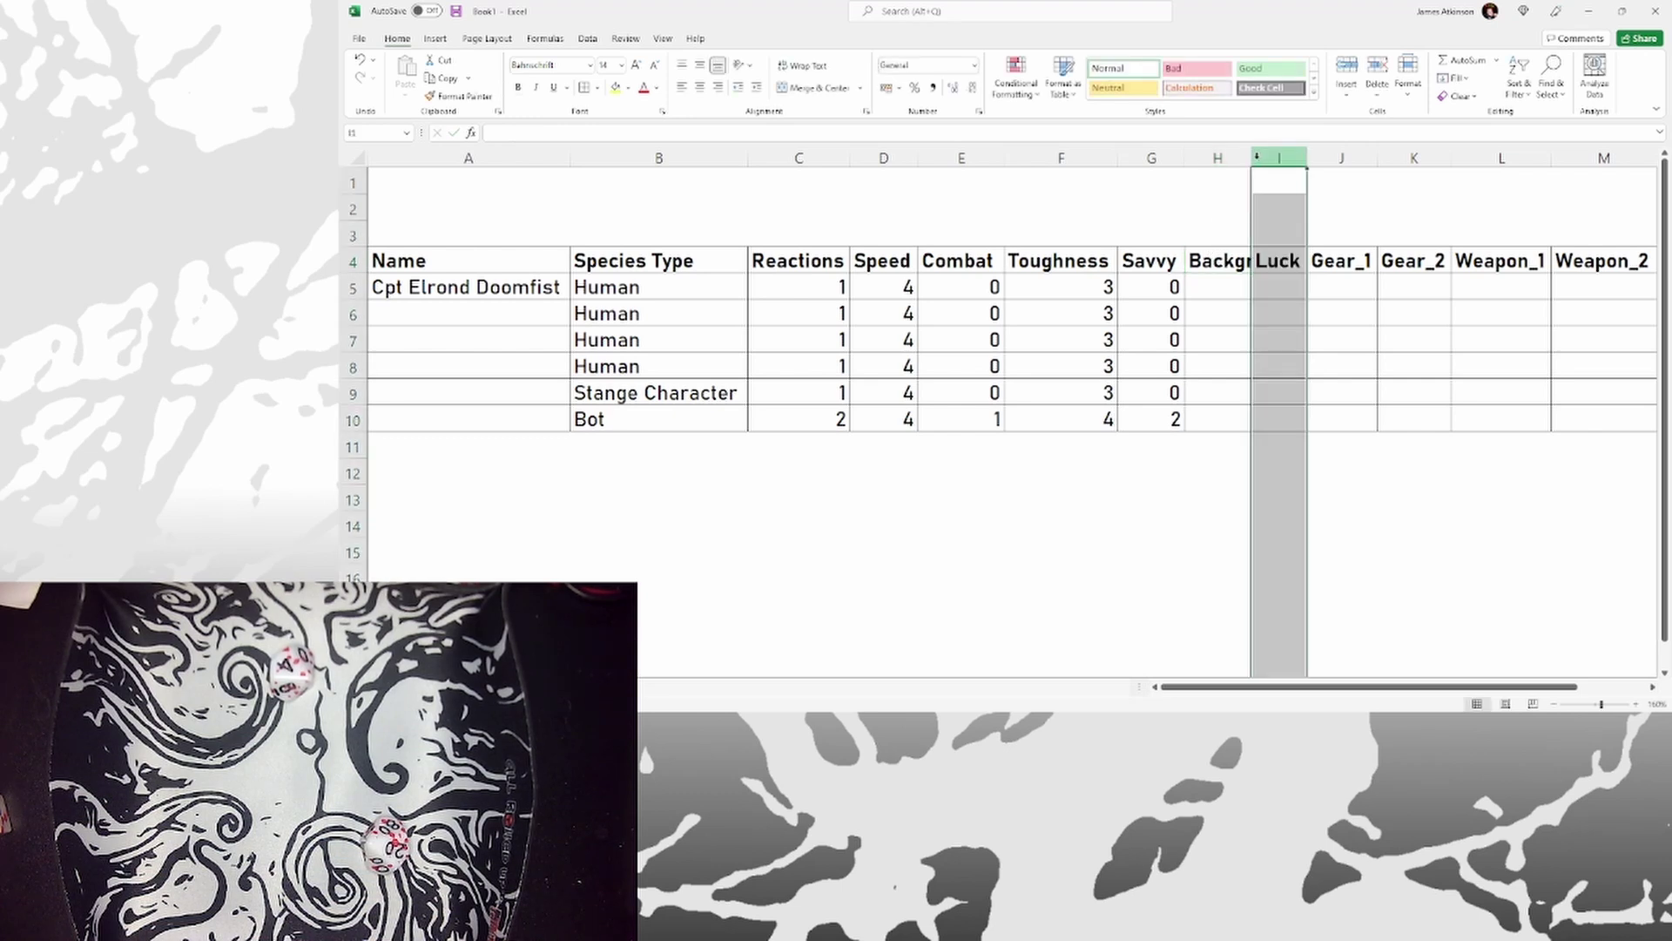
{"action": "double_click", "coordinate": [1251, 158]}
{"action": "left_click", "coordinate": [1283, 292]}
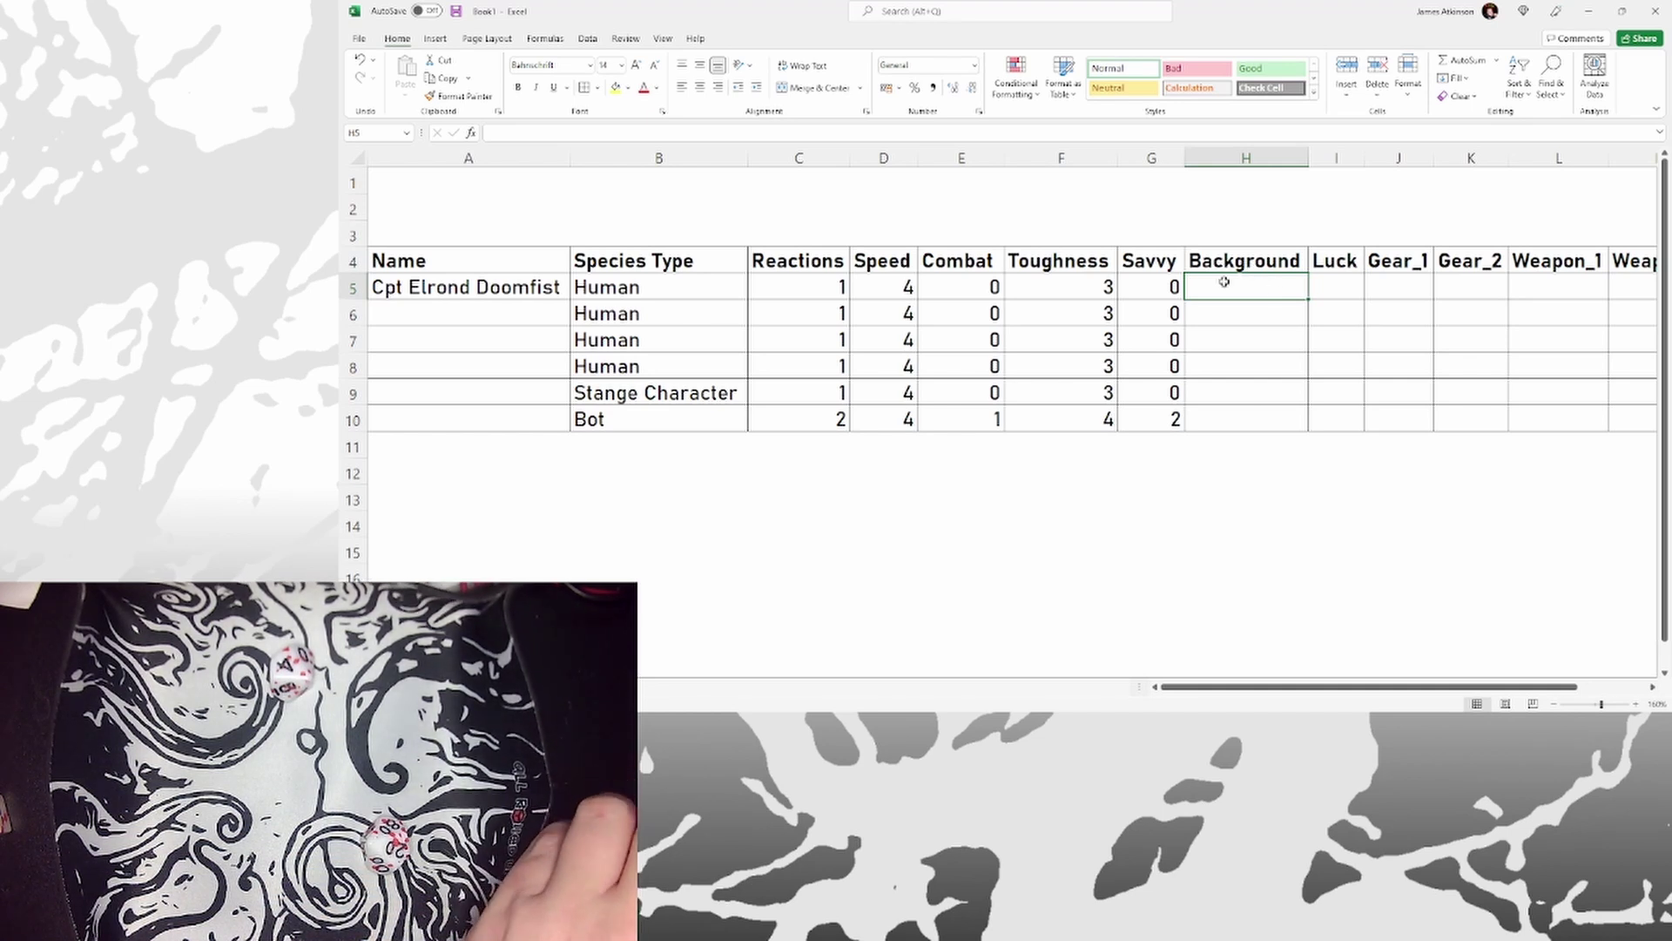
{"action": "type", "text": "Dystopian City"}
{"action": "key", "text": "Return"}
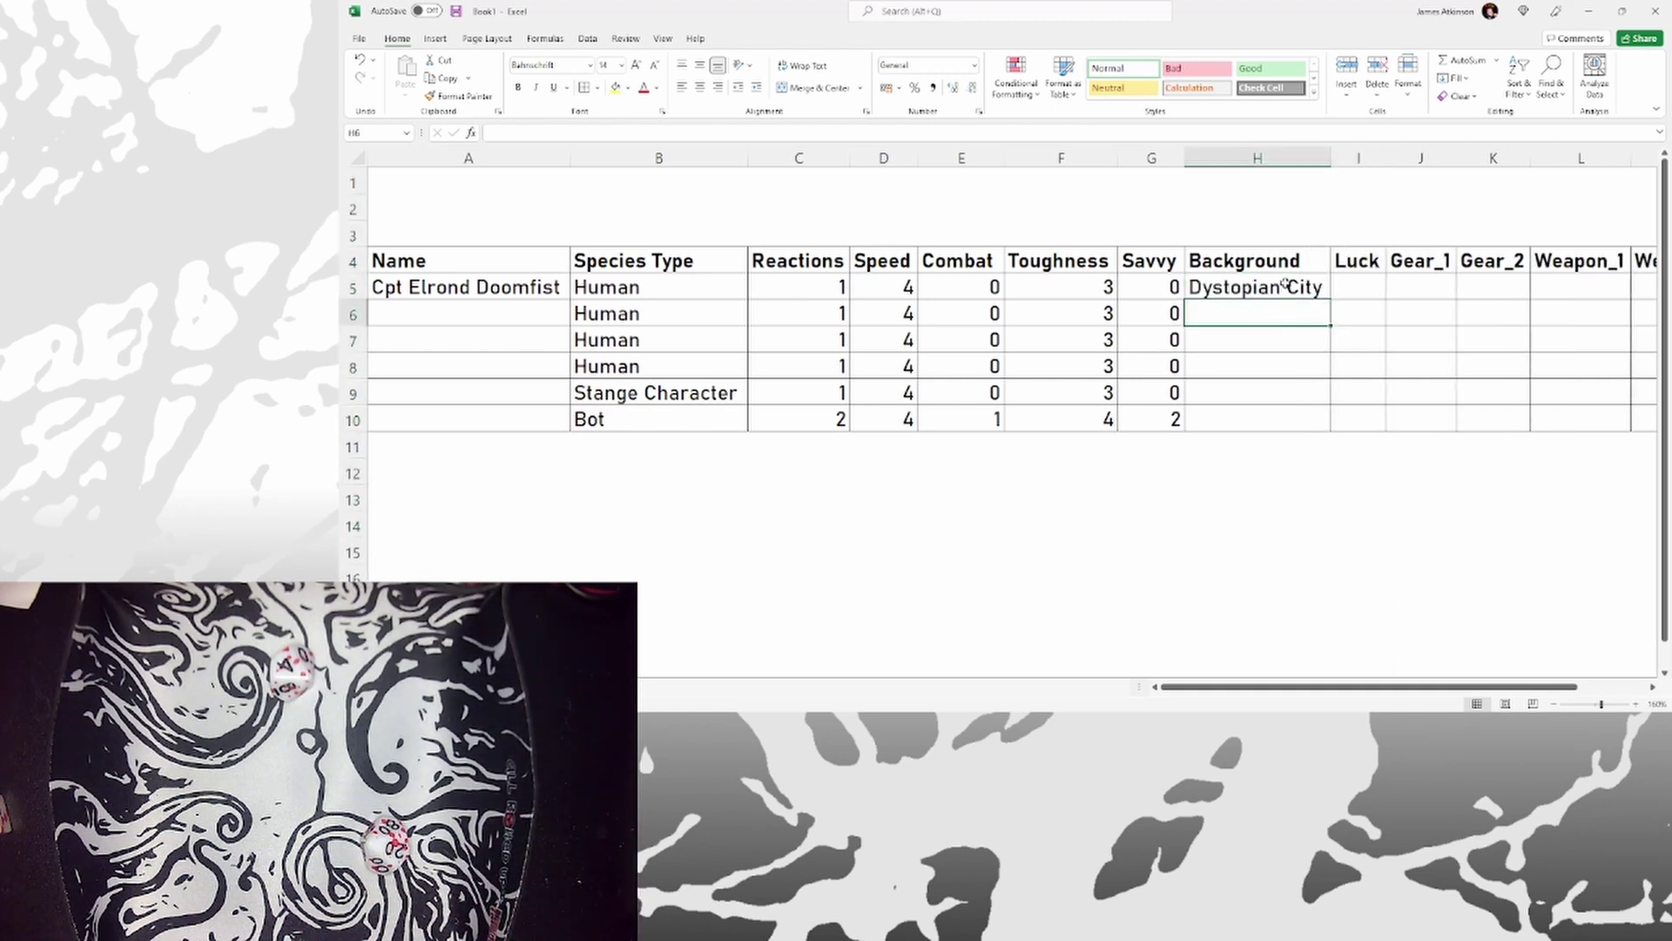
Set the captain's Speed to 5.
{"action": "left_click", "coordinate": [859, 277]}
{"action": "type", "text": "5"}
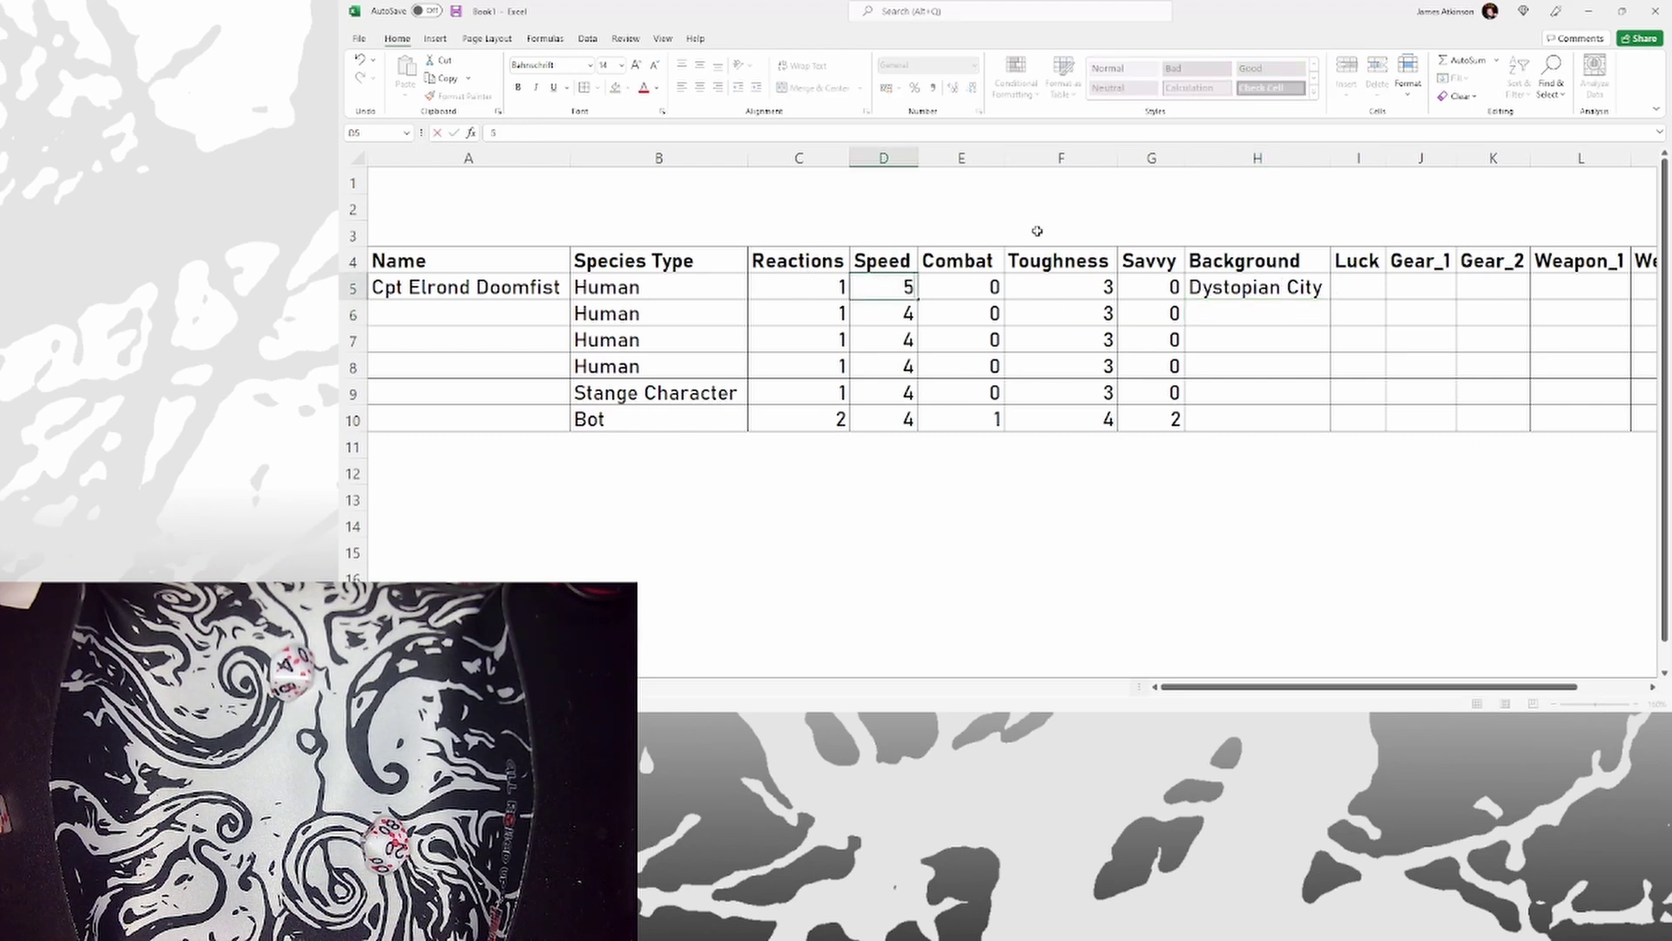
{"action": "key", "text": "ctrl+Return"}
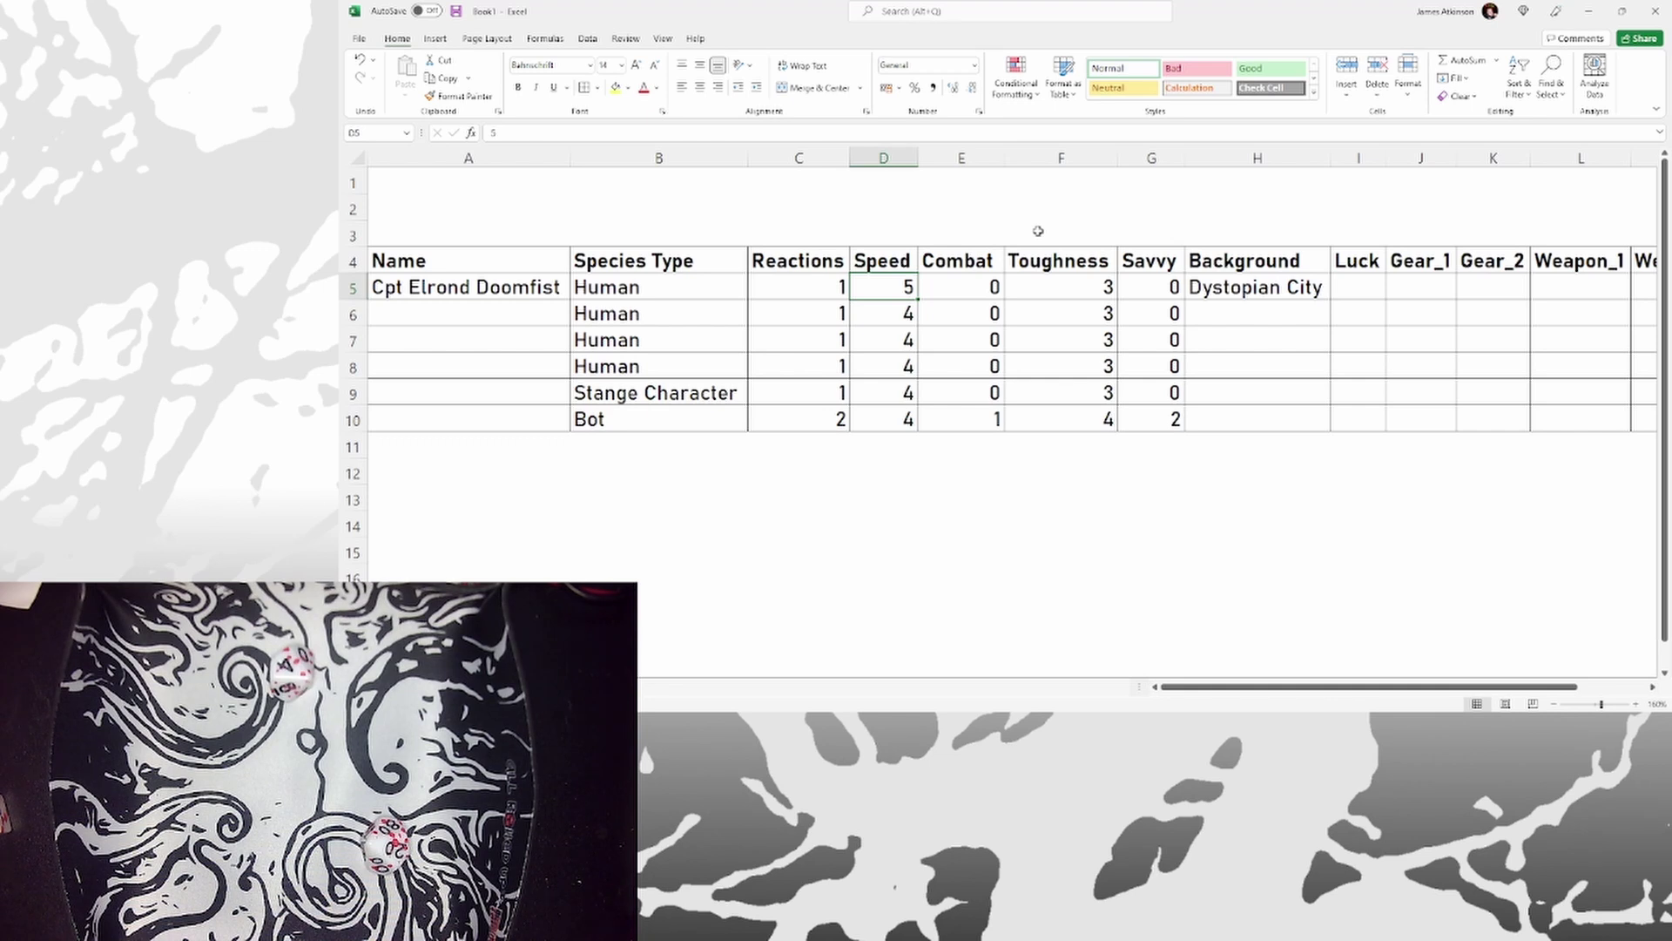
{"action": "key", "text": "Return"}
{"action": "key", "text": "Right"}
{"action": "key", "text": "Left"}
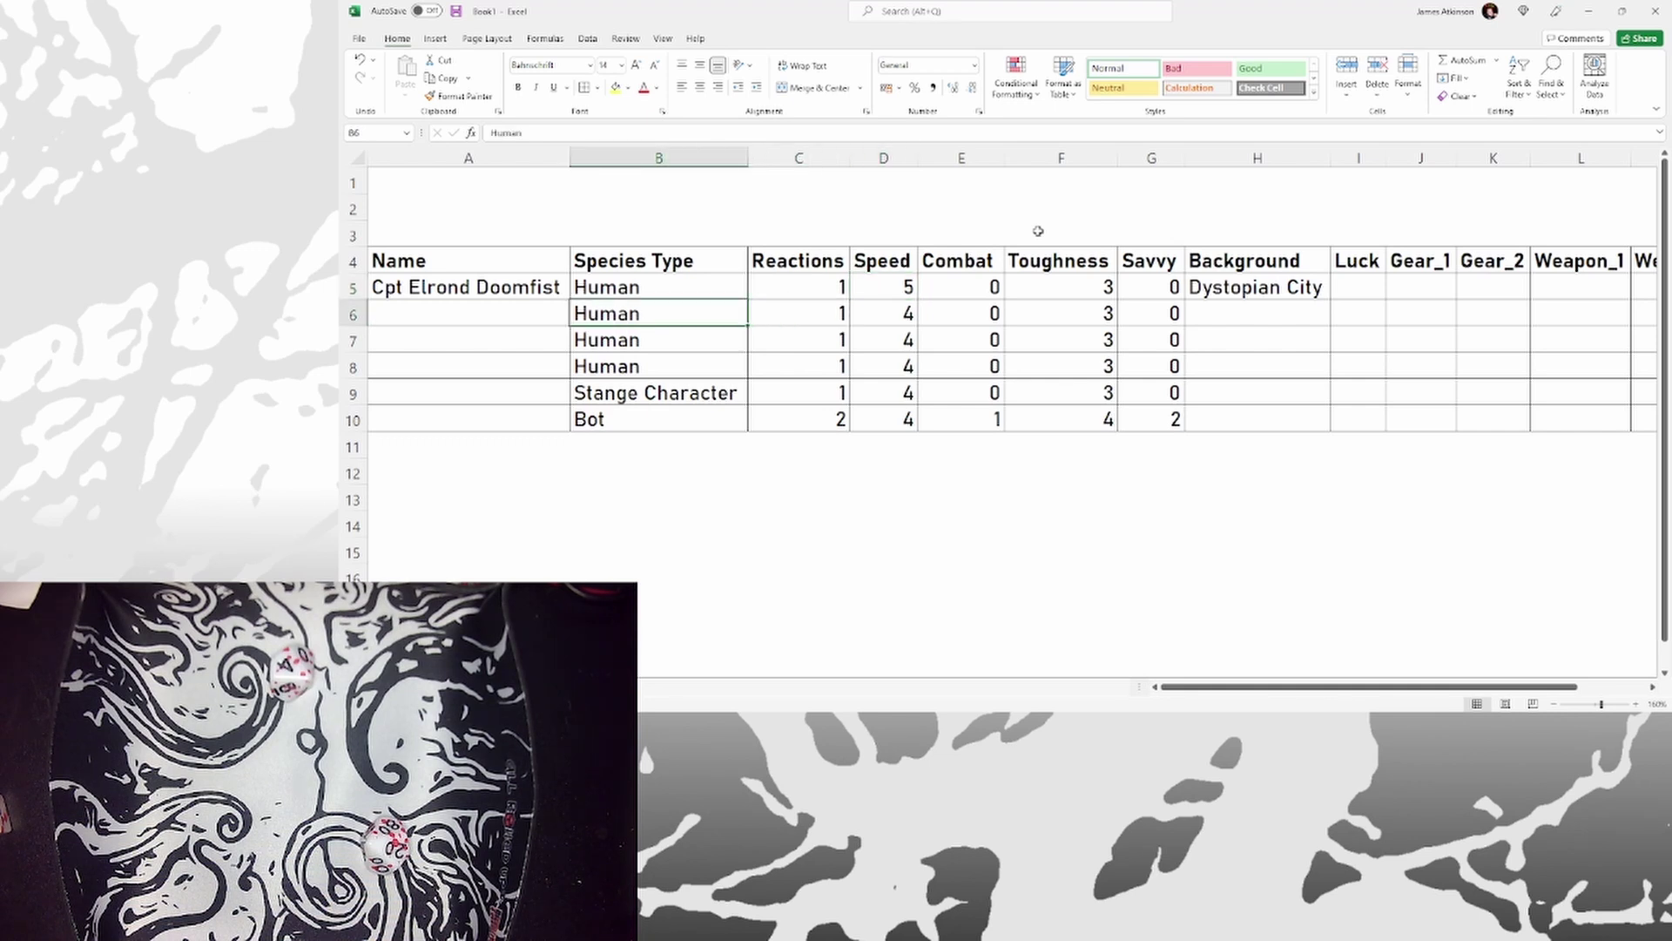
{"action": "key", "text": "Left"}
{"action": "key", "text": "Right"}
{"action": "key", "text": "Right"}
{"action": "key", "text": "Left"}
{"action": "key", "text": "Left"}
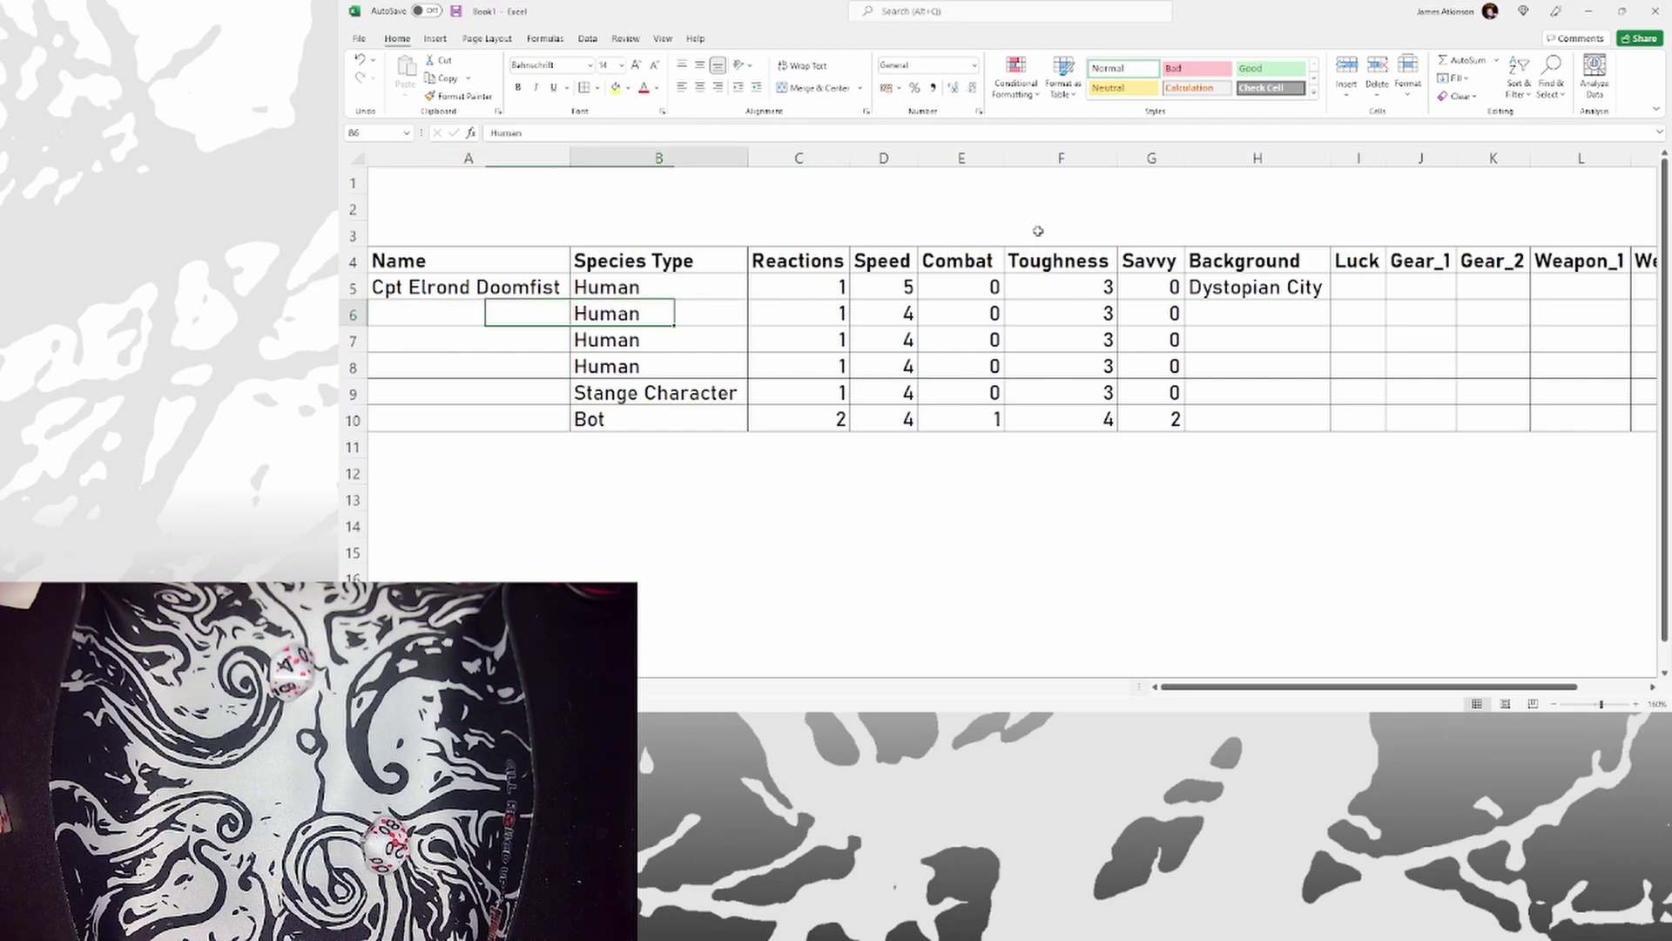
Copy the captain's Dystopian City background to the second crew member in row 6.
{"action": "key", "text": "Right"}
{"action": "key", "text": "Right"}
{"action": "key", "text": "Right"}
{"action": "key", "text": "Right"}
{"action": "key", "text": "Right"}
{"action": "key", "text": "Right"}
{"action": "key", "text": "Right"}
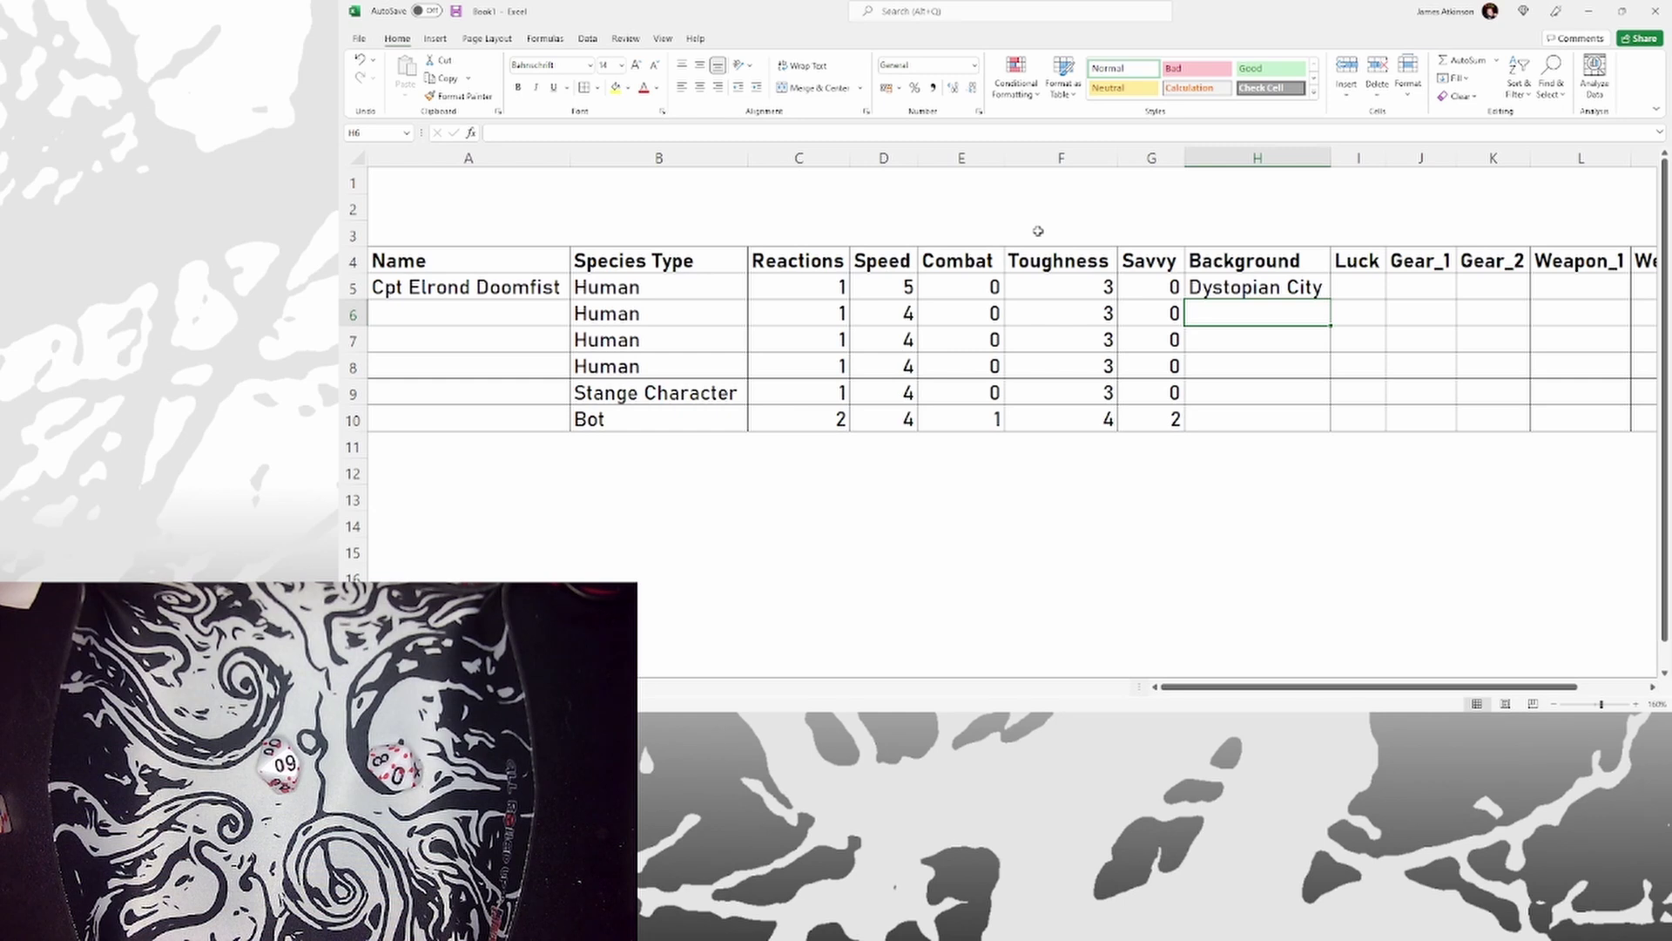
{"action": "key", "text": "Up"}
{"action": "key", "text": "ctrl+c"}
{"action": "key", "text": "Down"}
{"action": "key", "text": "ctrl+v"}
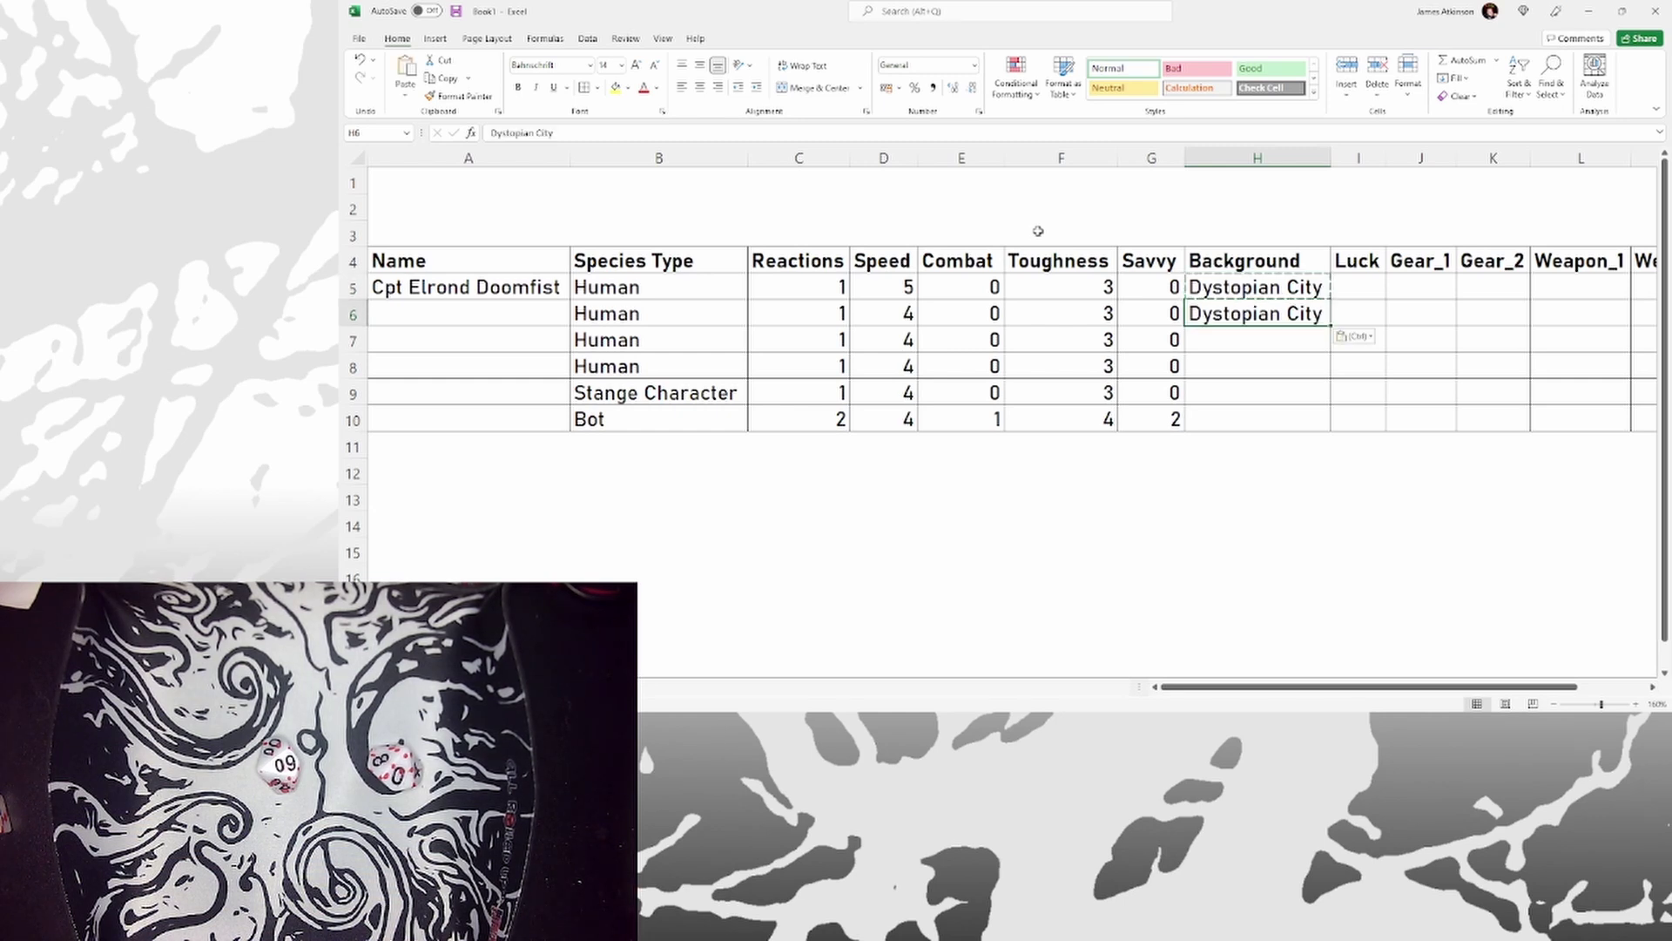
Set the Speed of the second crew member in row 6 to 5.
{"action": "key", "text": "Left"}
{"action": "key", "text": "Left"}
{"action": "key", "text": "Left"}
{"action": "key", "text": "Left"}
{"action": "type", "text": "5"}
{"action": "key", "text": "Right"}
Enter Tech Guild as the background of the third crew member in row 7.
{"action": "key", "text": "Right"}
{"action": "key", "text": "Right"}
{"action": "key", "text": "Right"}
{"action": "key", "text": "Down"}
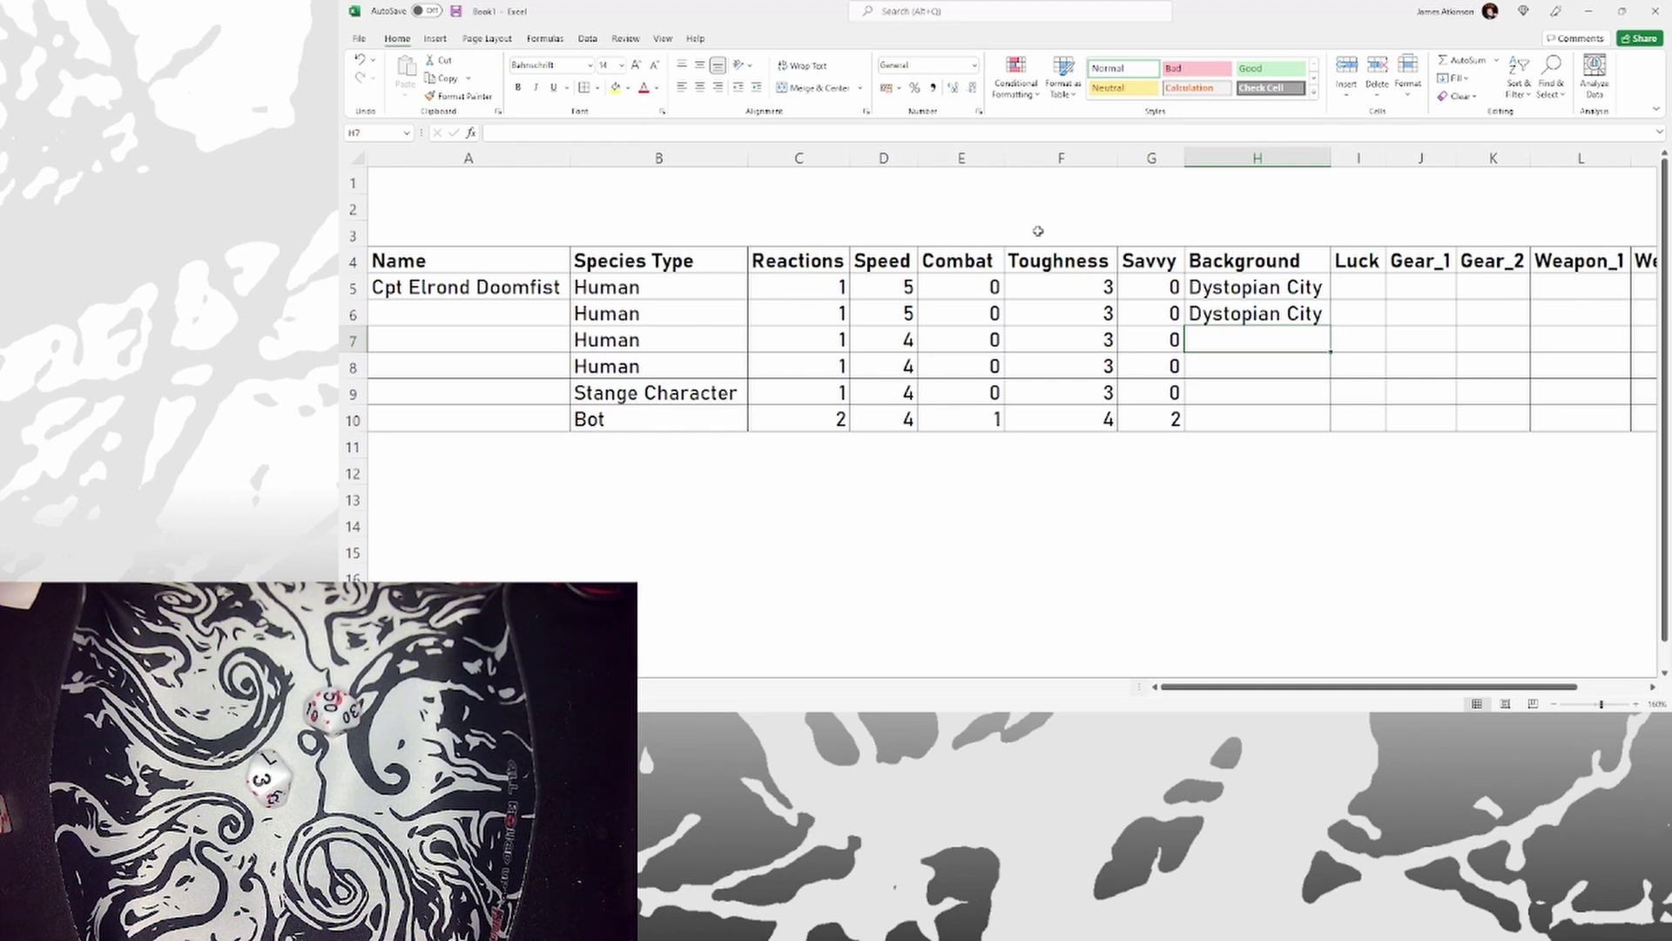
{"action": "type", "text": "Tech Guild"}
{"action": "key", "text": "Left"}
Set the Savvy of the Tech Guild crew member to 1.
{"action": "key", "text": "Left"}
{"action": "key", "text": "Left"}
{"action": "key", "text": "Left"}
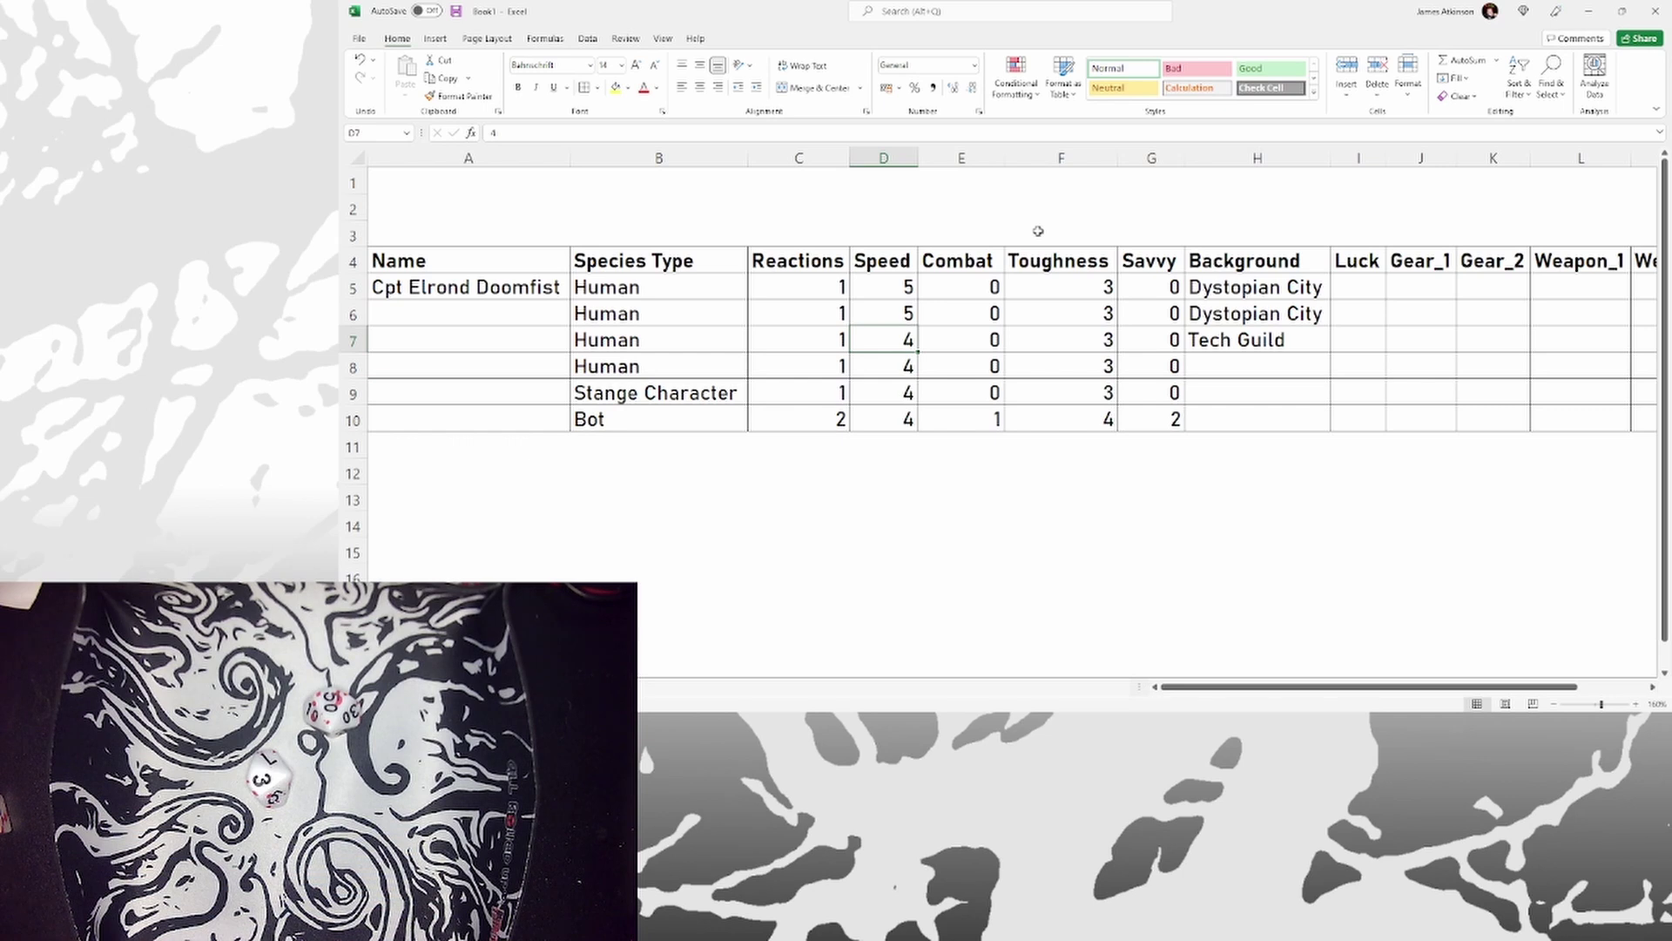
{"action": "key", "text": "Left"}
{"action": "key", "text": "Right"}
{"action": "key", "text": "Right"}
{"action": "key", "text": "Right"}
{"action": "key", "text": "Right"}
{"action": "type", "text": "1"}
{"action": "key", "text": "Right"}
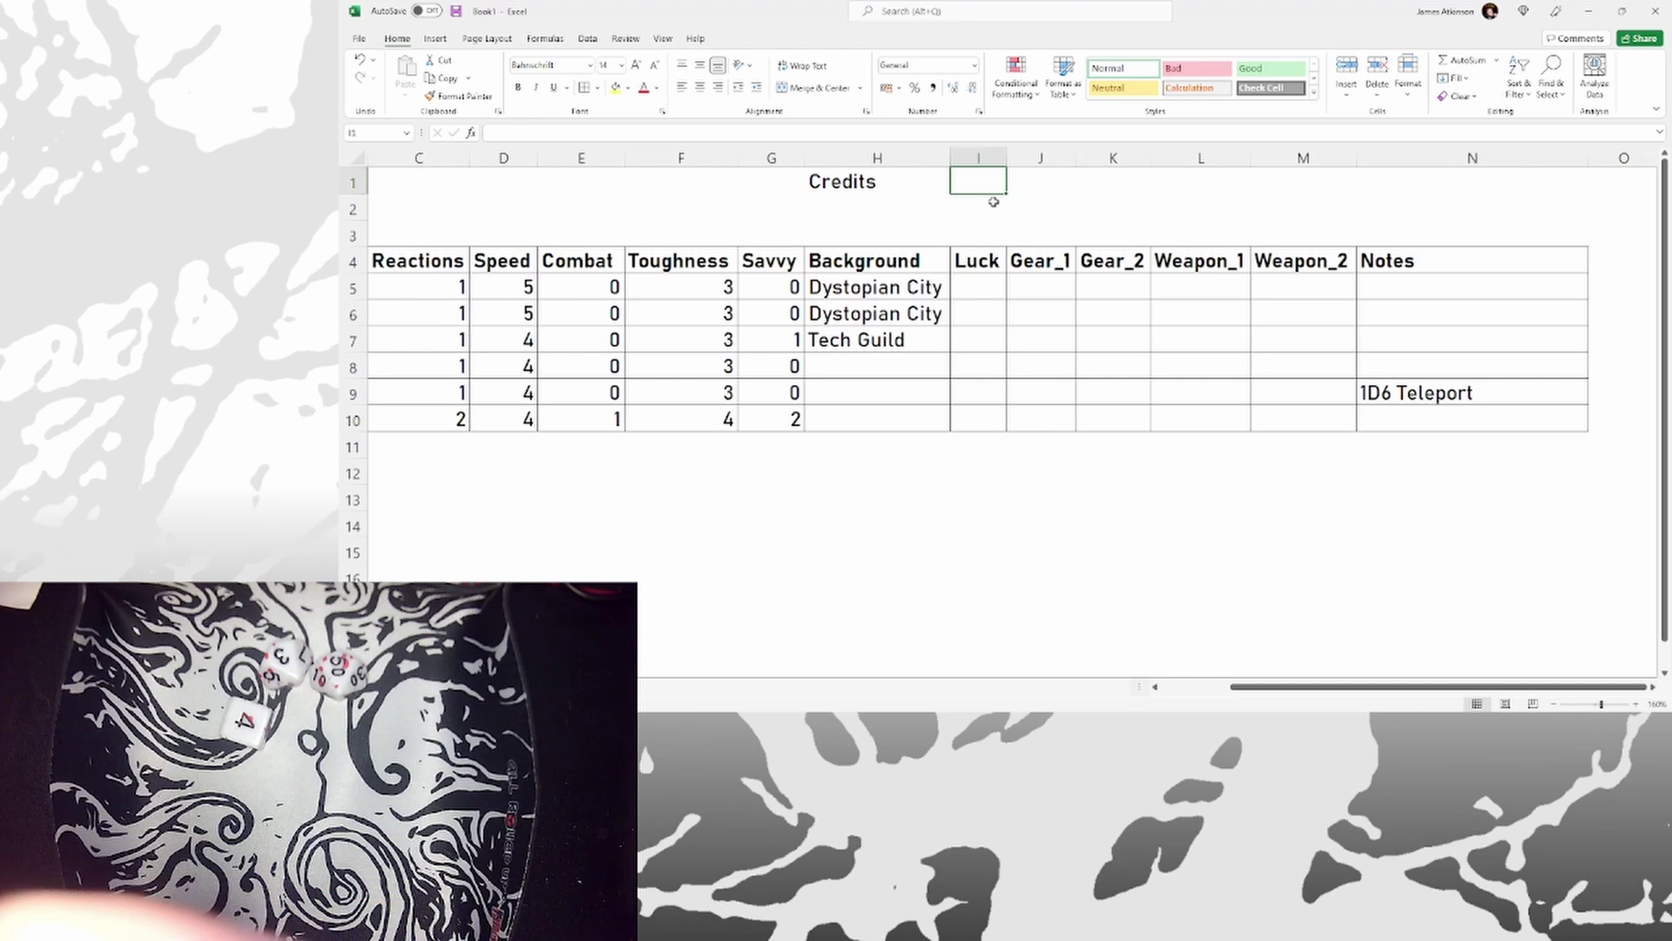
Record 4 in the cell beside the Credits label.
{"action": "type", "text": "4"}
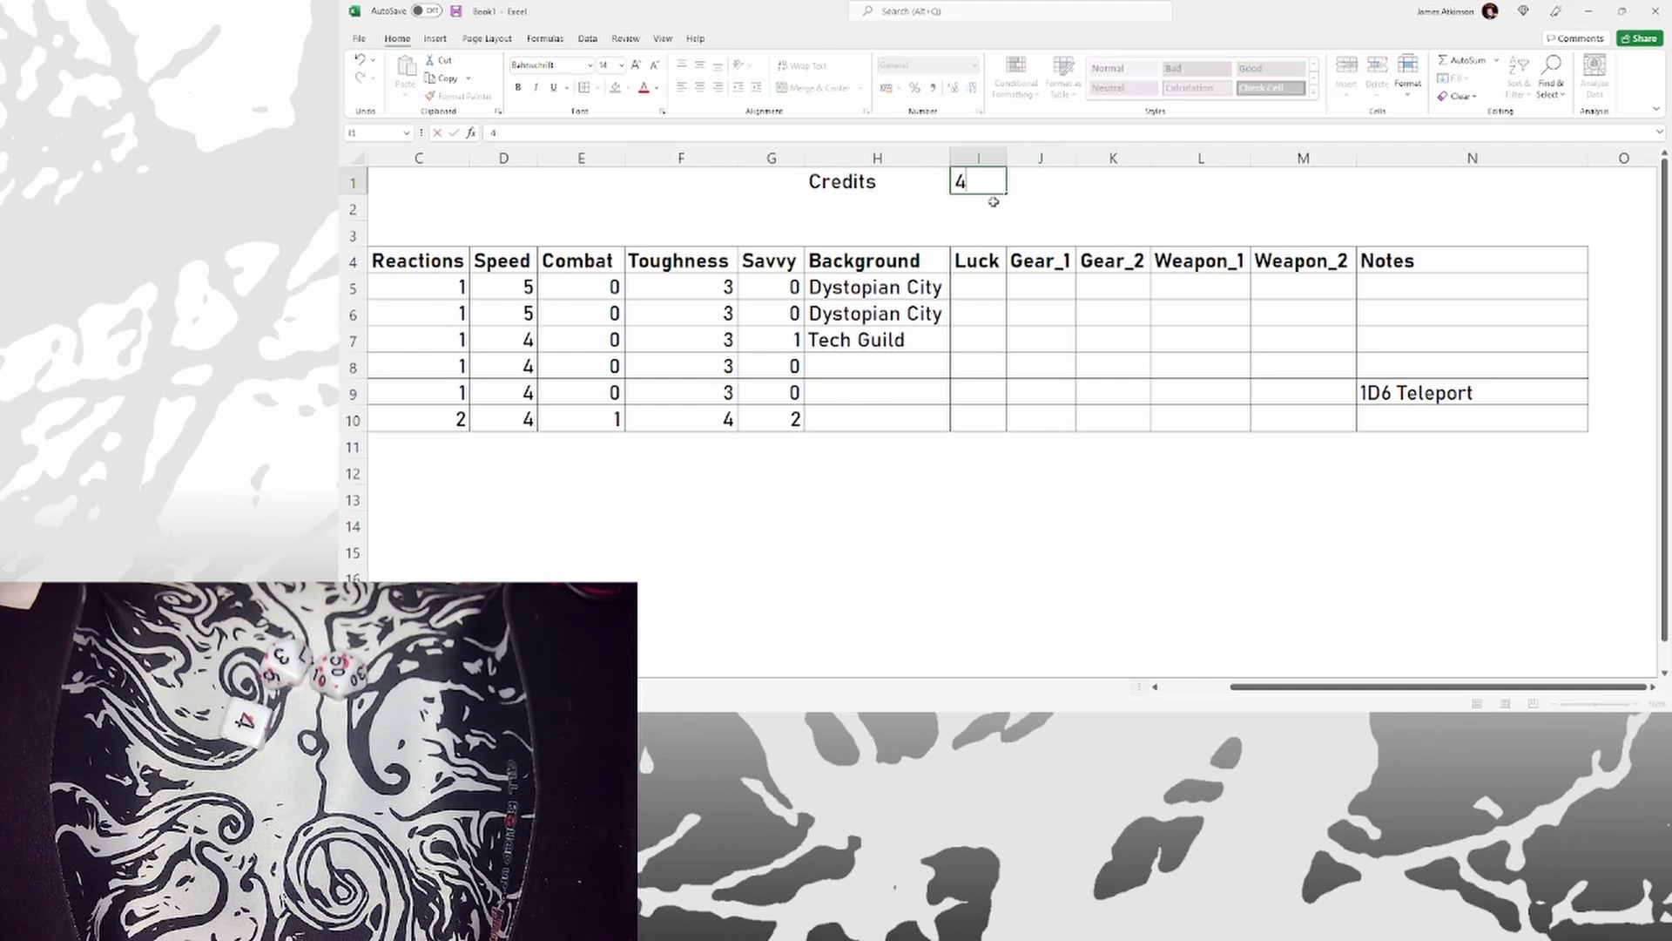
{"action": "key", "text": "Tab"}
Enter 1 High Tech Weapon in the Notes cell of the Tech Guild crew member.
{"action": "key", "text": "Down"}
{"action": "key", "text": "Down"}
{"action": "key", "text": "Down"}
{"action": "key", "text": "Down"}
{"action": "key", "text": "Down"}
{"action": "key", "text": "Down"}
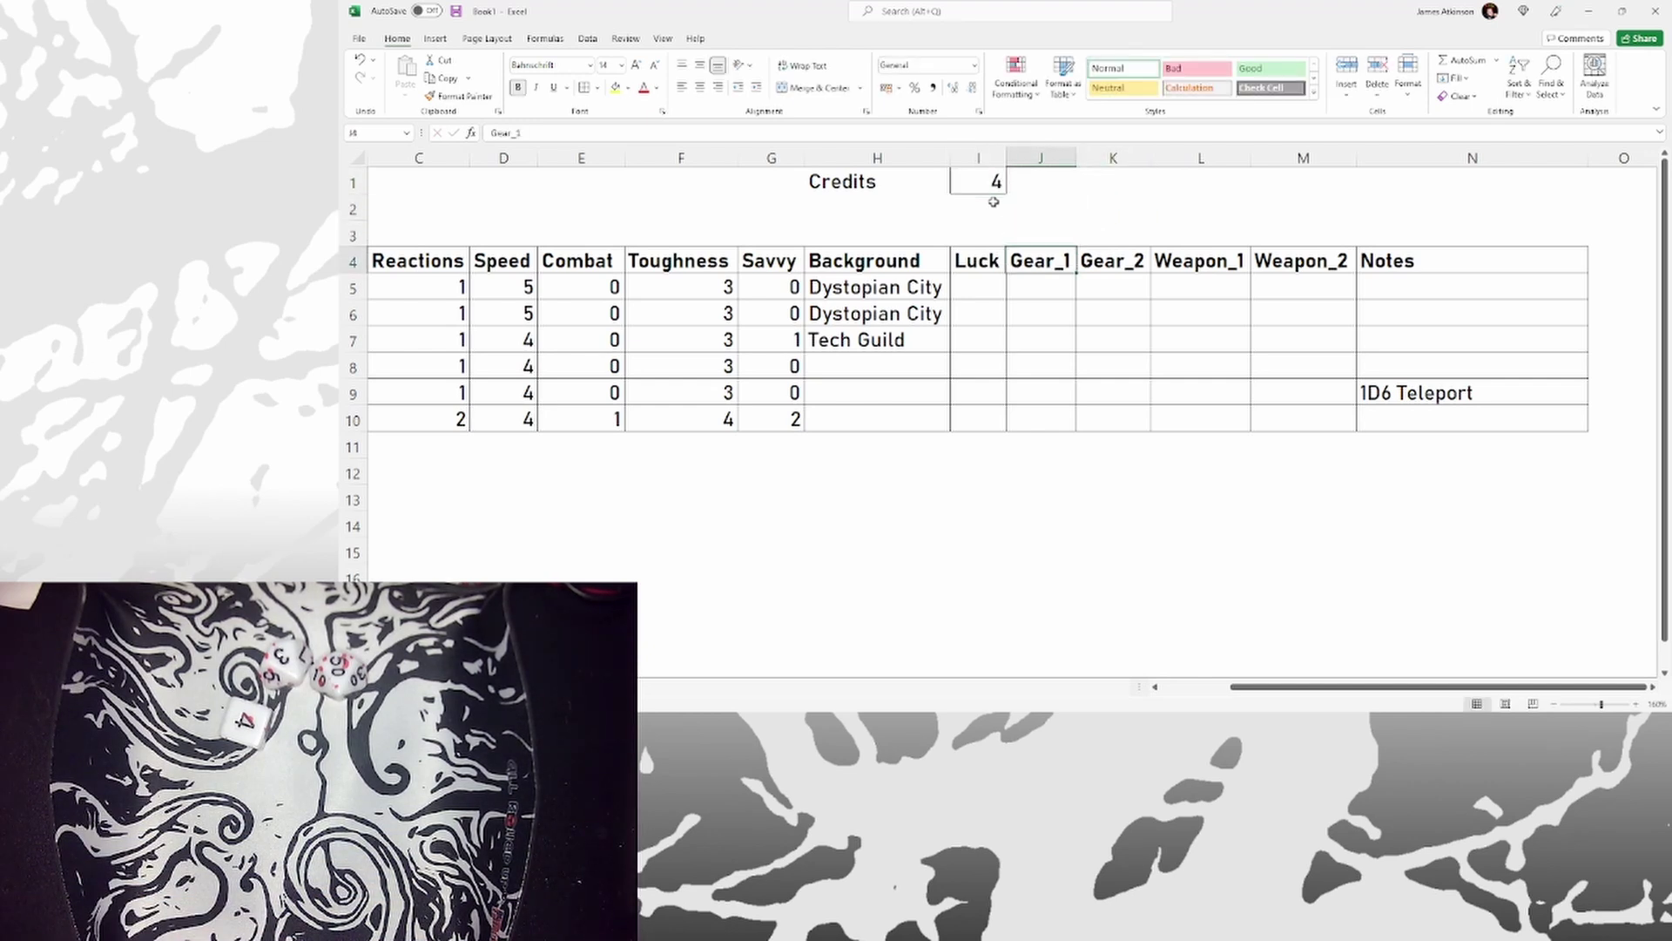
{"action": "key", "text": "Right"}
{"action": "key", "text": "Right"}
{"action": "key", "text": "Right"}
{"action": "key", "text": "Right"}
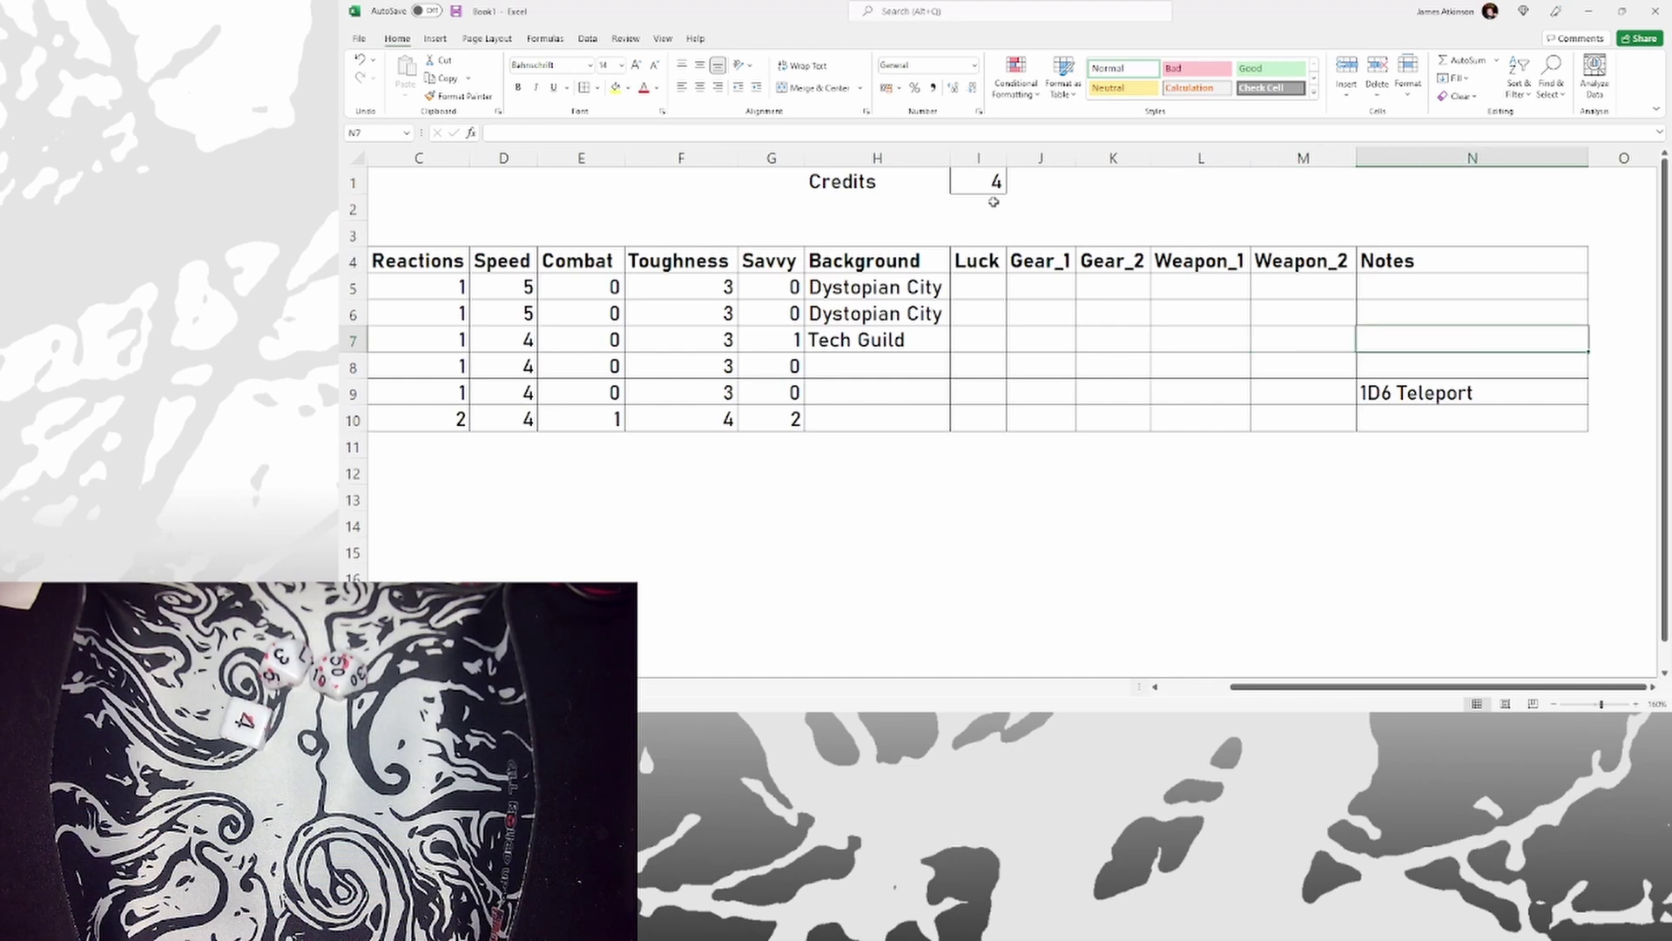
{"action": "key", "text": "Down"}
Enter Orphan as the background of the fourth human crew member in row 8.
{"action": "key", "text": "Left"}
{"action": "key", "text": "Left"}
{"action": "key", "text": "Left"}
{"action": "key", "text": "Left"}
{"action": "key", "text": "Left"}
{"action": "key", "text": "Left"}
{"action": "scroll", "coordinate": [972, 349], "scroll_direction": "left", "scroll_amount": 3}
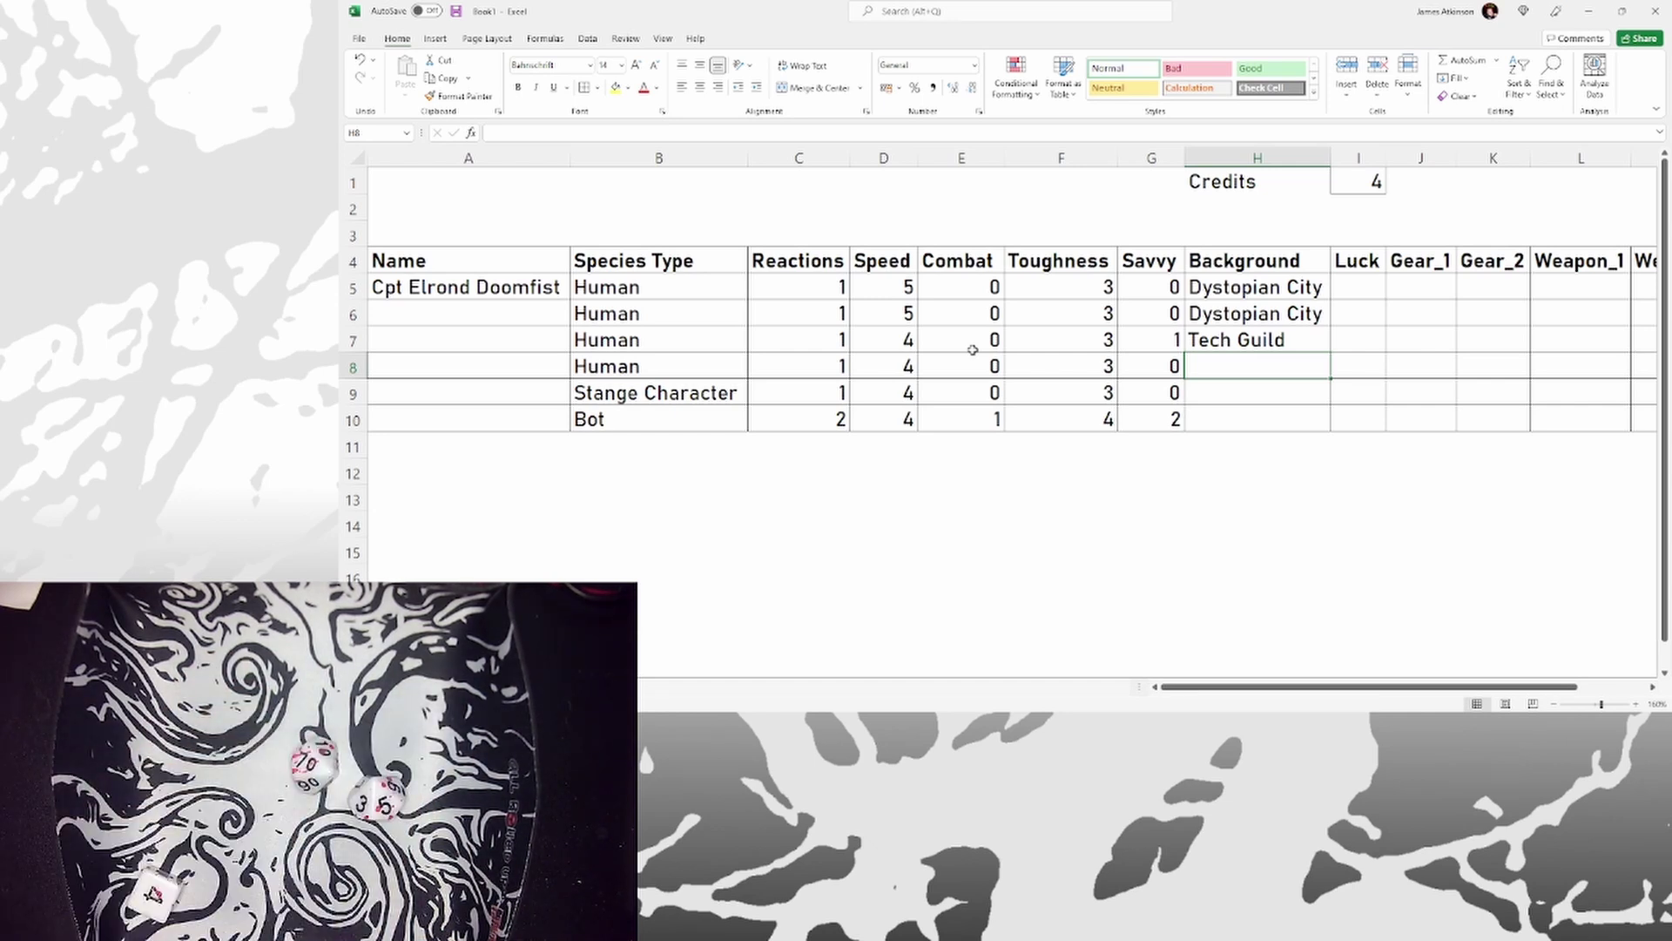
{"action": "key", "text": "Right"}
{"action": "type", "text": "Orphan"}
{"action": "key", "text": "Tab"}
Enter Patron in the Notes cell of the Orphan crew member.
{"action": "key", "text": "Tab"}
{"action": "key", "text": "Tab"}
{"action": "key", "text": "Tab"}
{"action": "key", "text": "Tab"}
{"action": "key", "text": "Tab"}
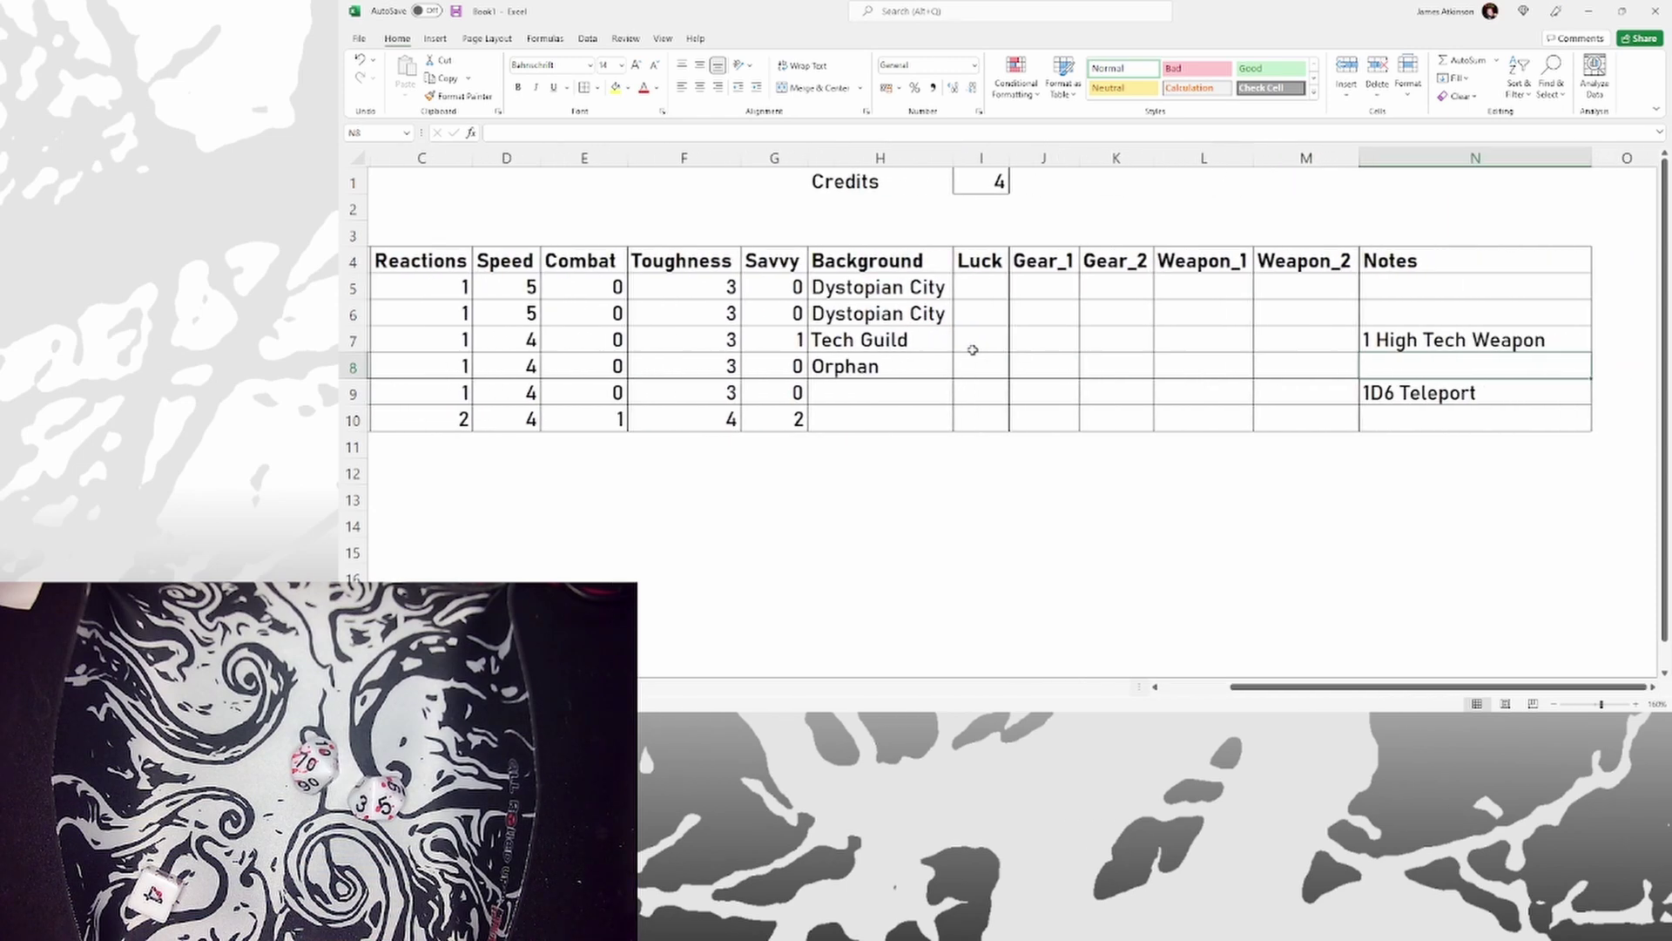
{"action": "type", "text": "Patron"}
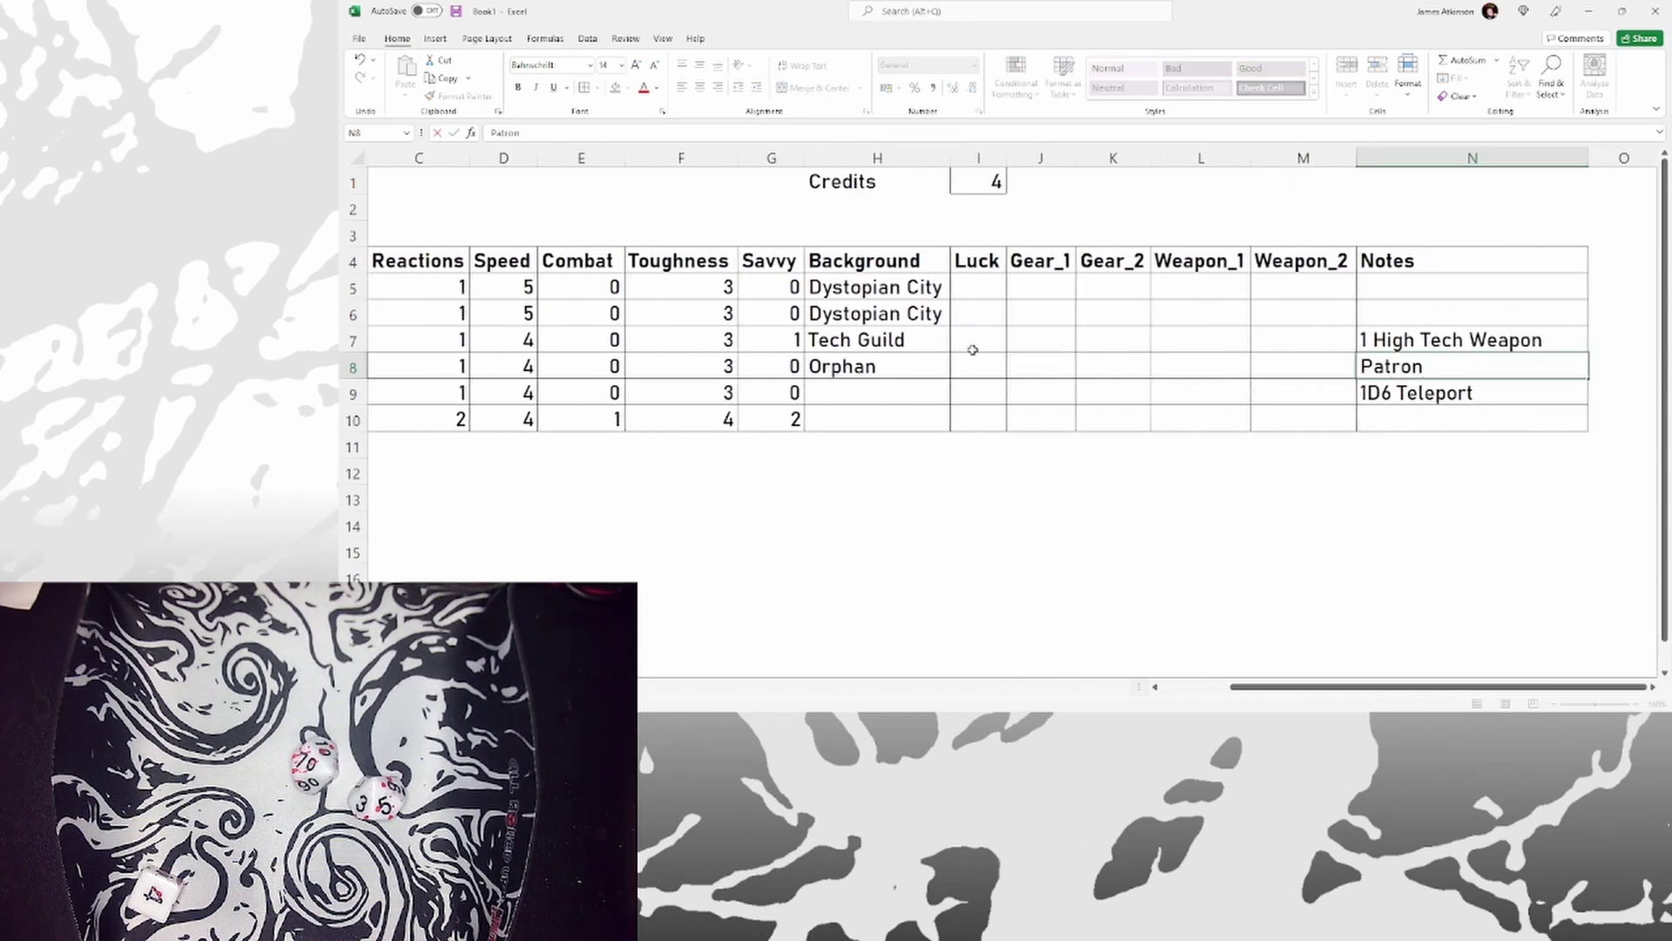
{"action": "key", "text": "shift+Tab"}
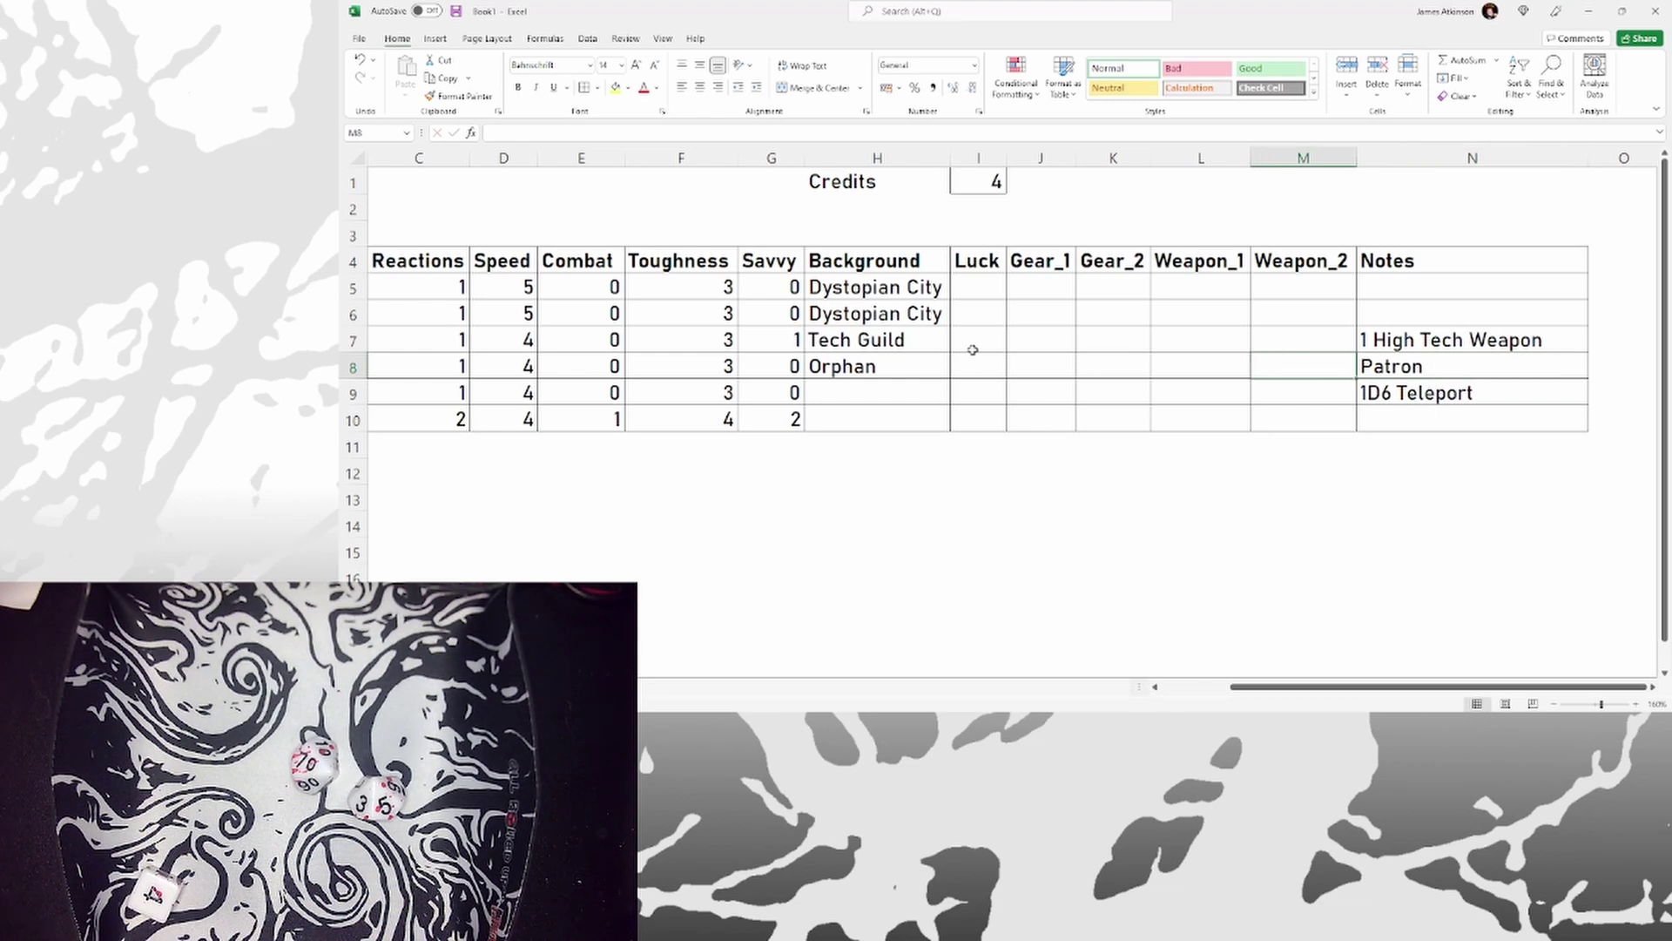
Enter Isolationist Enclave as the Stange Character's background in row 9.
{"action": "key", "text": "shift+Tab"}
{"action": "key", "text": "shift+Tab"}
{"action": "key", "text": "shift+Tab"}
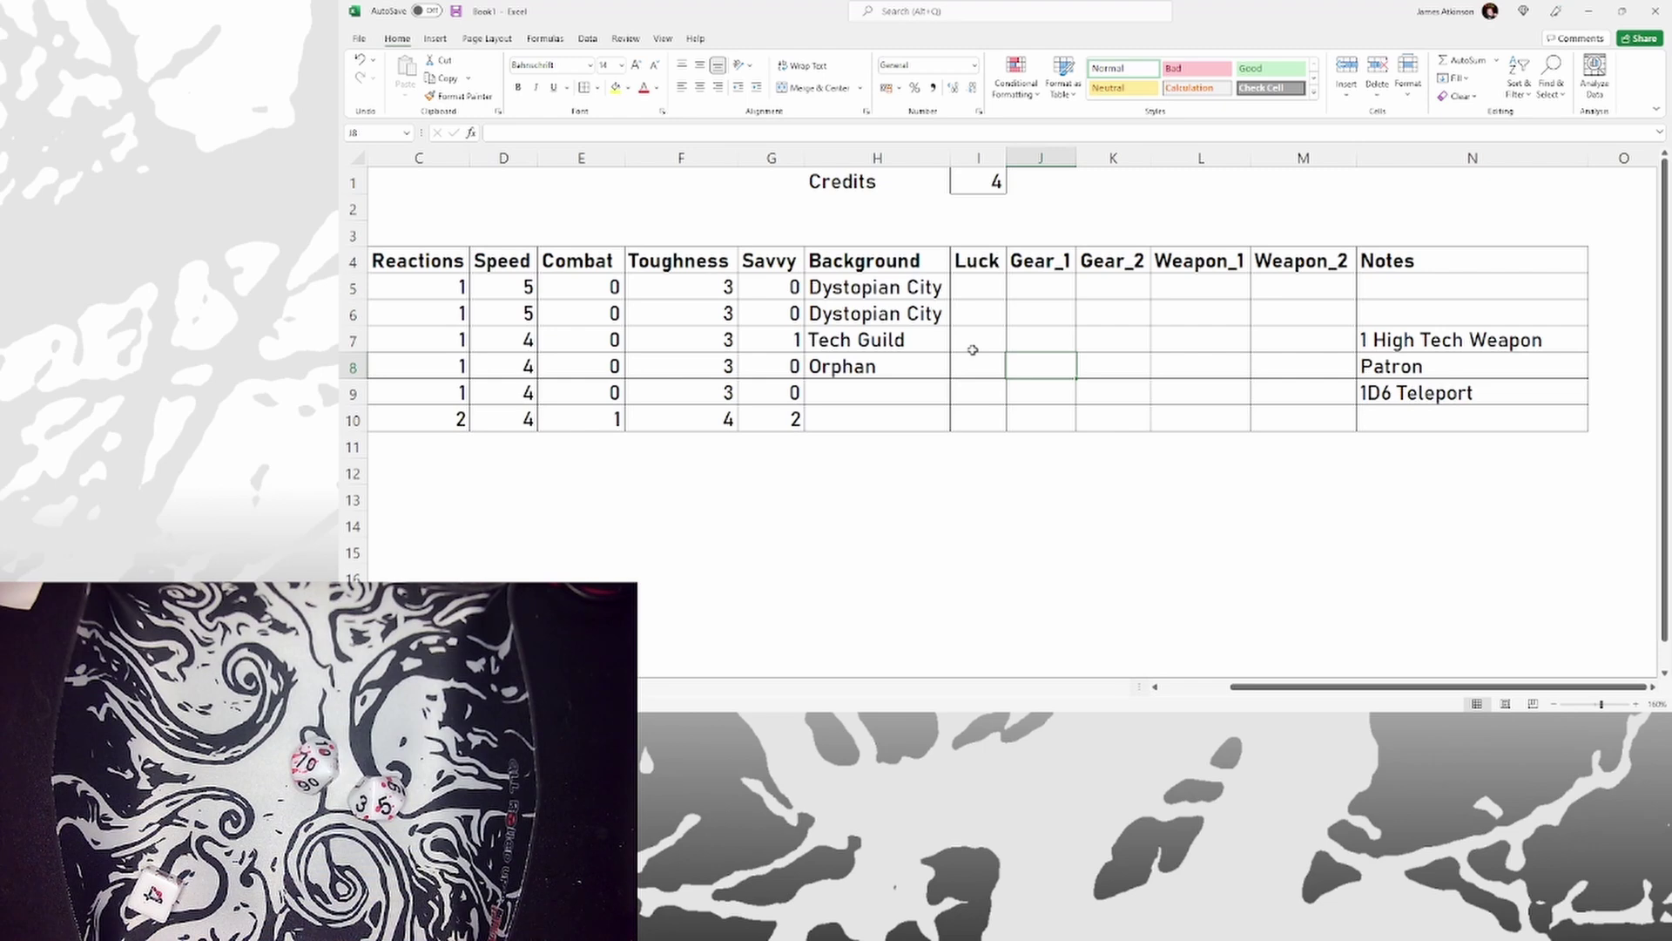
{"action": "key", "text": "shift+Tab"}
{"action": "key", "text": "shift+Tab"}
{"action": "key", "text": "shift+Tab"}
{"action": "key", "text": "shift+Tab"}
{"action": "key", "text": "shift+Tab"}
{"action": "key", "text": "shift+Tab"}
{"action": "key", "text": "shift+Tab"}
{"action": "key", "text": "shift+Tab"}
{"action": "key", "text": "shift+Tab"}
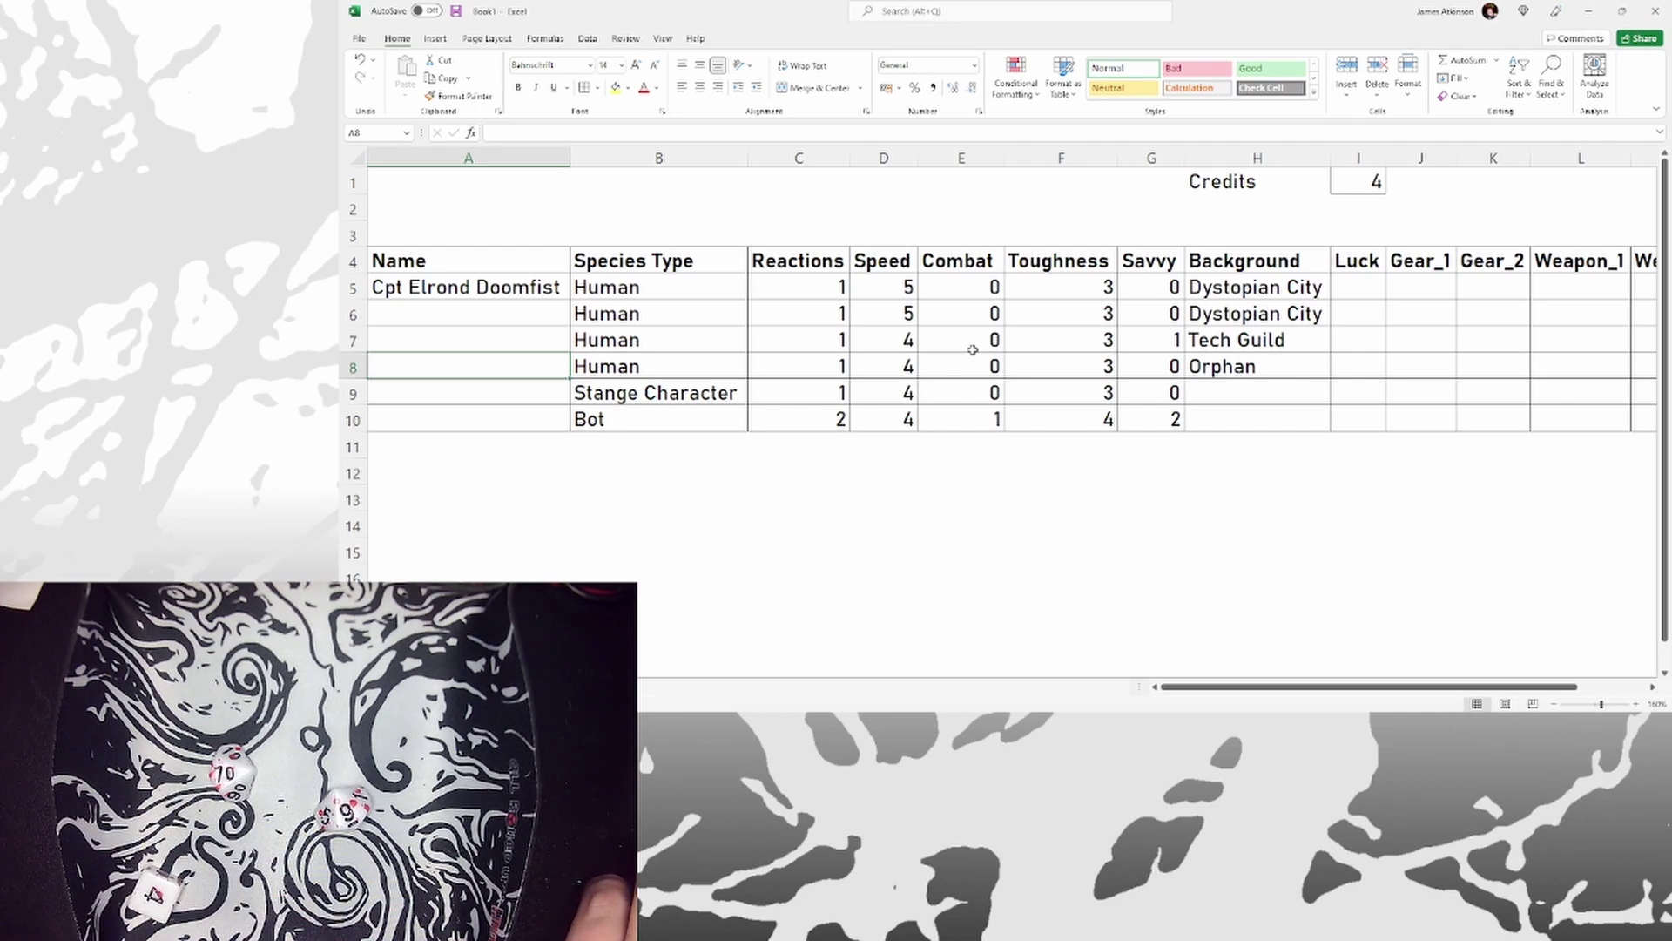
{"action": "key", "text": "Down"}
{"action": "key", "text": "Right"}
{"action": "key", "text": "Right"}
{"action": "key", "text": "Right"}
{"action": "key", "text": "Right"}
{"action": "key", "text": "Right"}
{"action": "key", "text": "Right"}
{"action": "key", "text": "Right"}
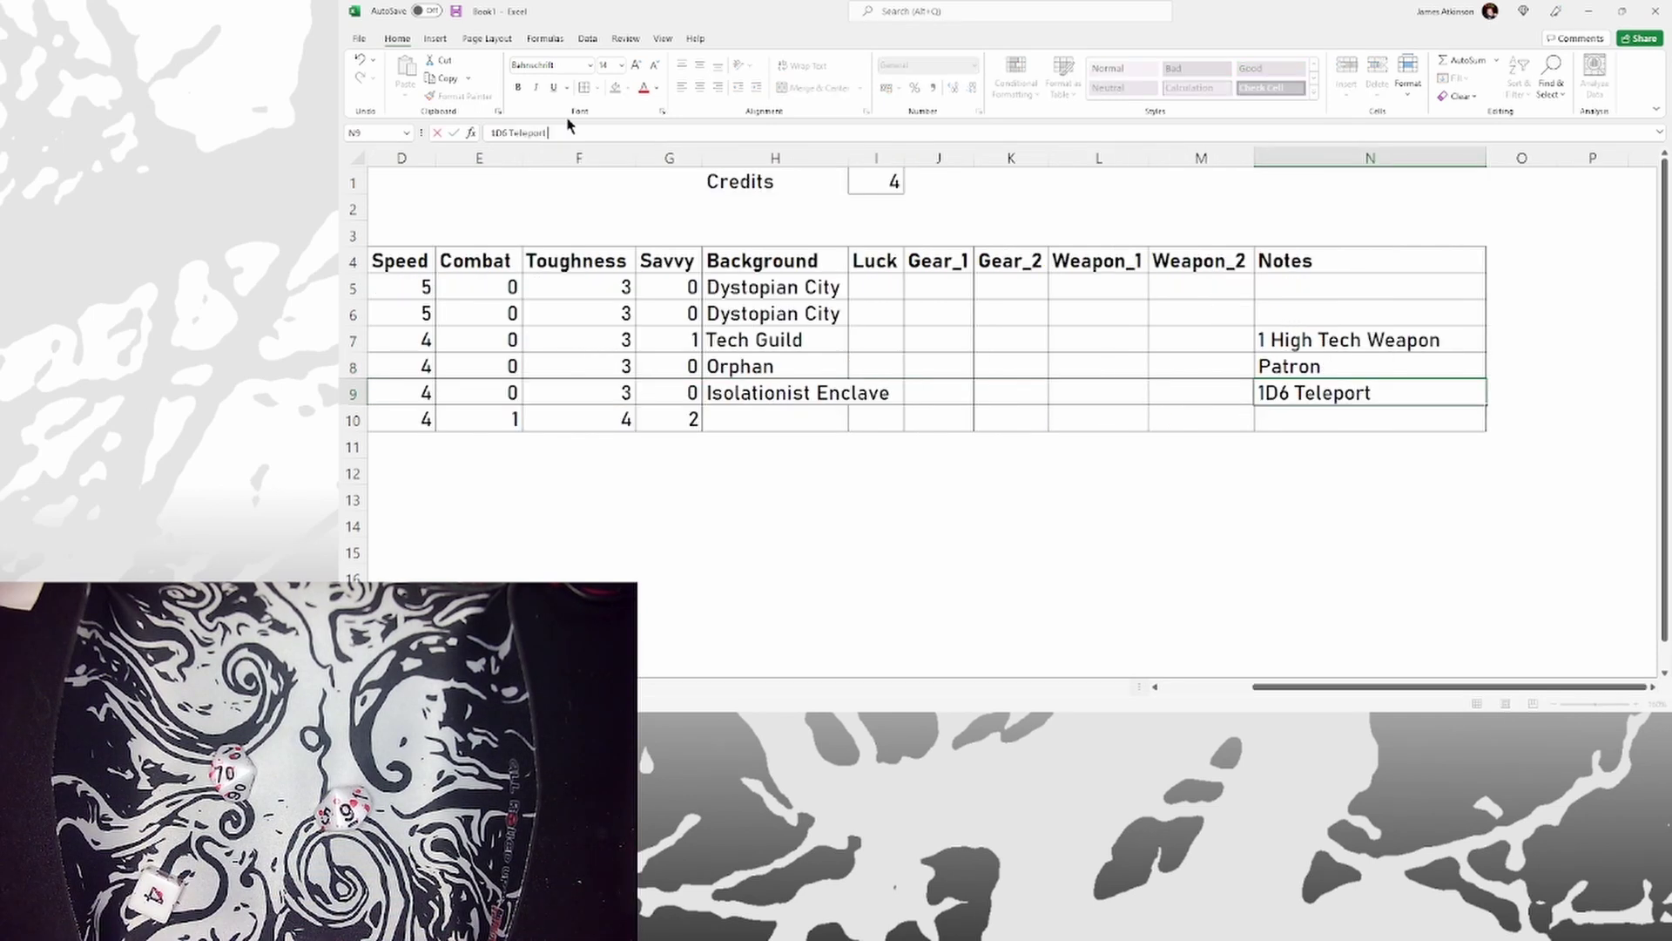
Append "/ 2 Quest Rumors" to the Stange Character's 1D6 Teleport note.
{"action": "type", "text": "/"}
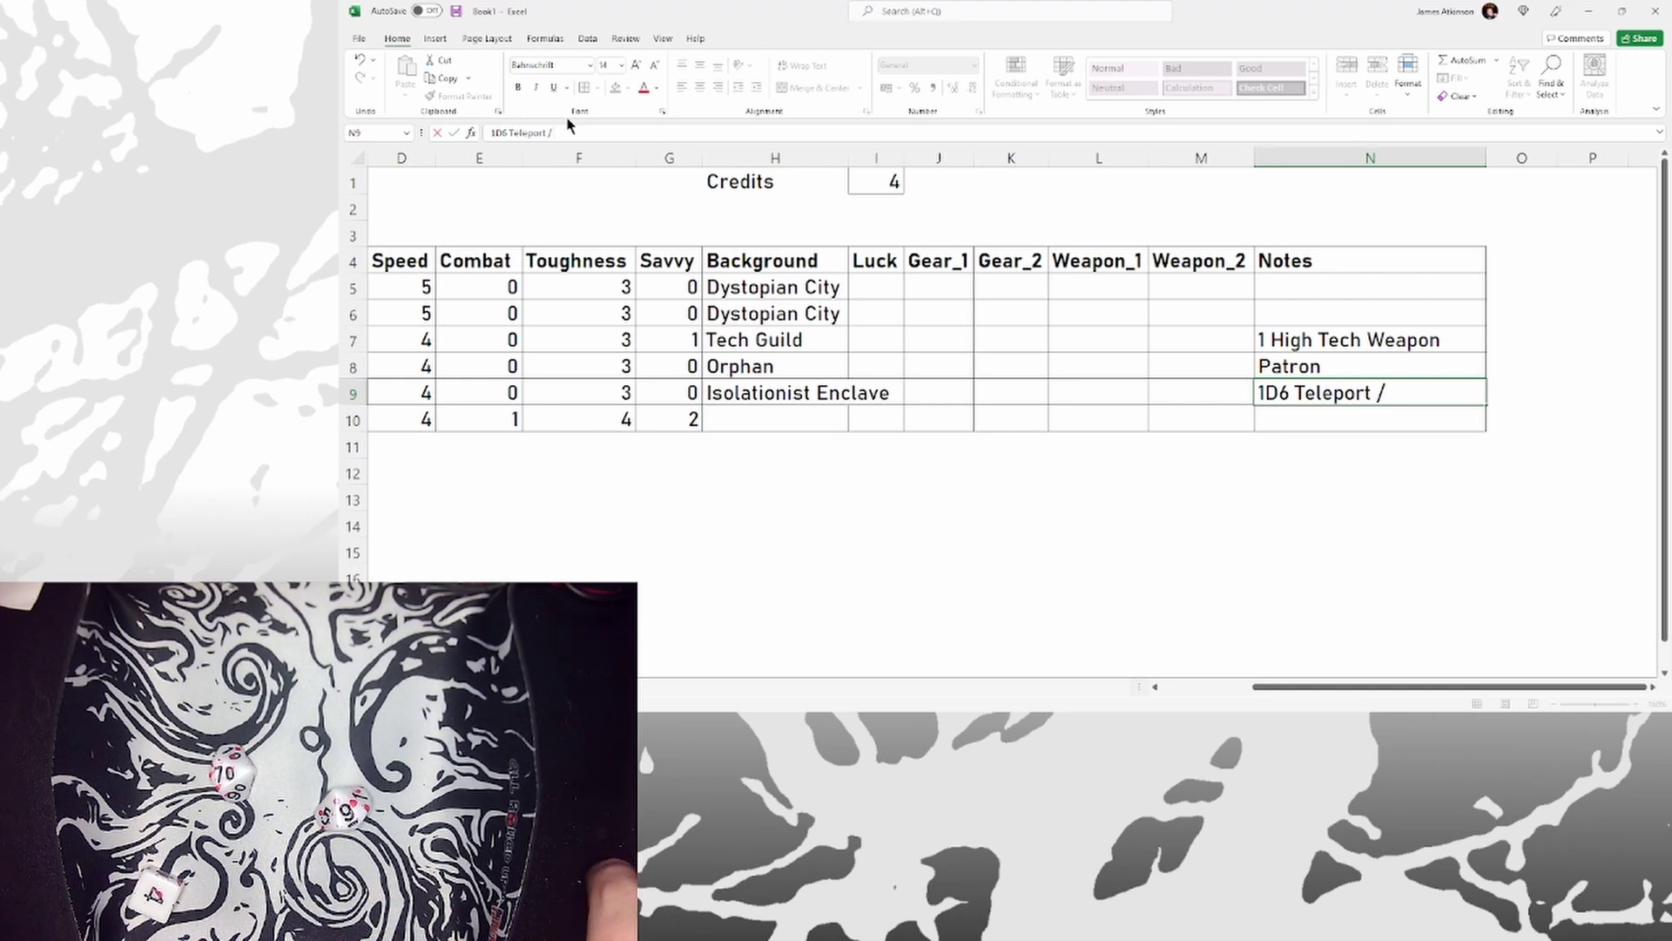
{"action": "type", "text": "2 Quest Rumors"}
{"action": "key", "text": "Return"}
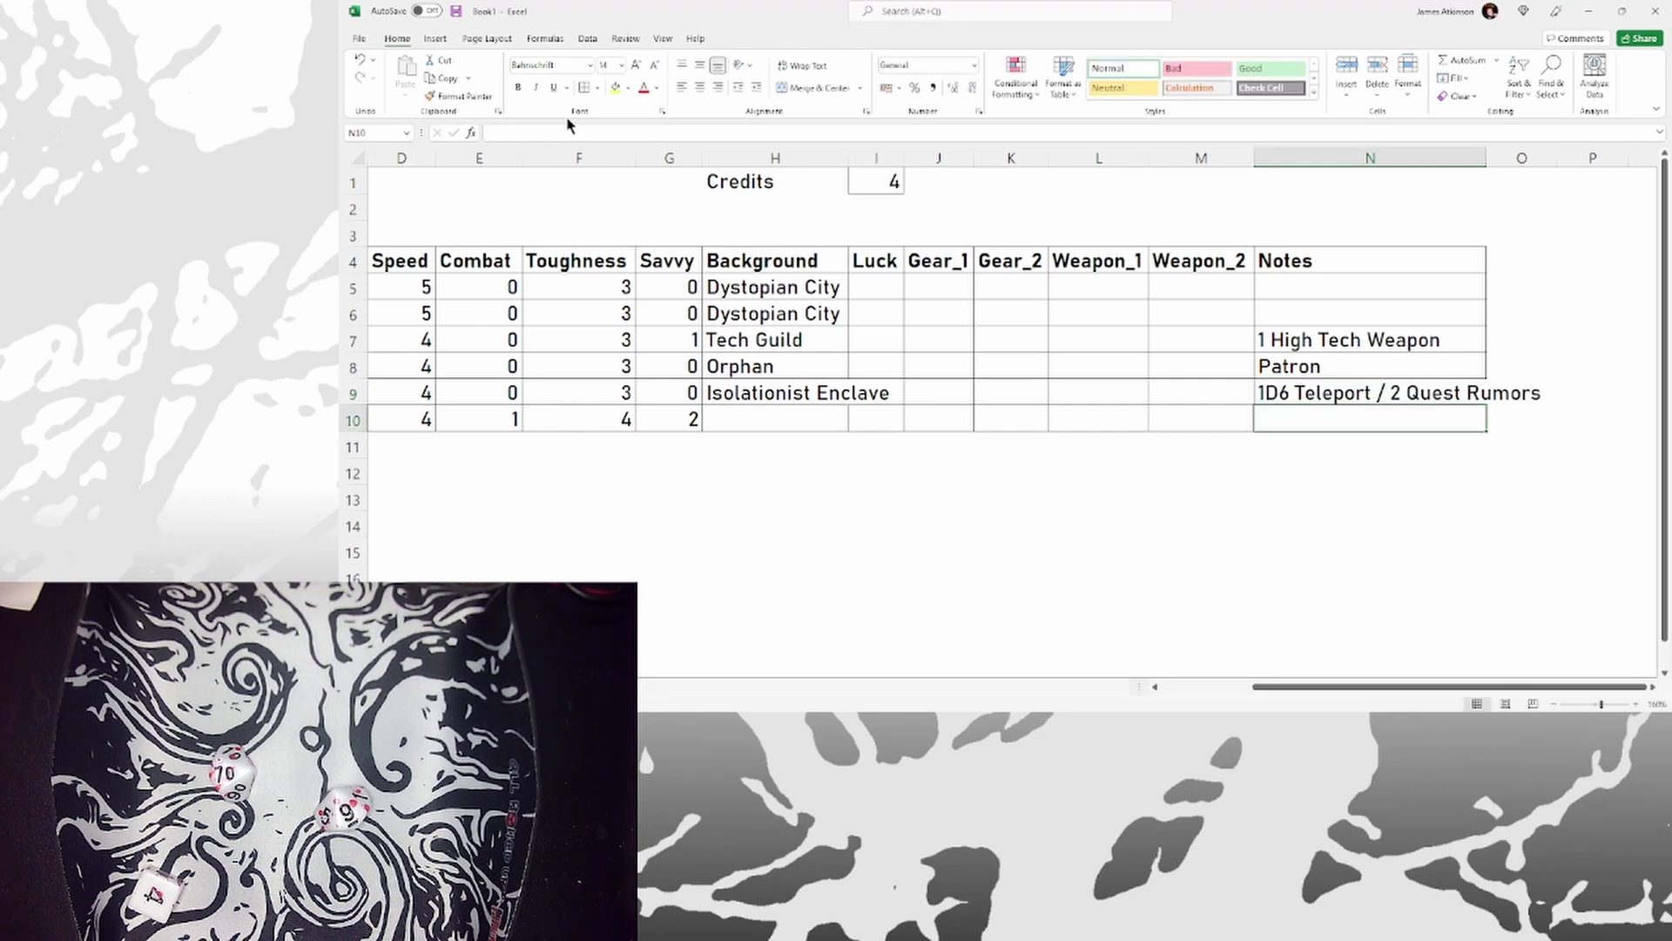
Widen the Notes column so that its longest entry fits.
{"action": "key", "text": "Up"}
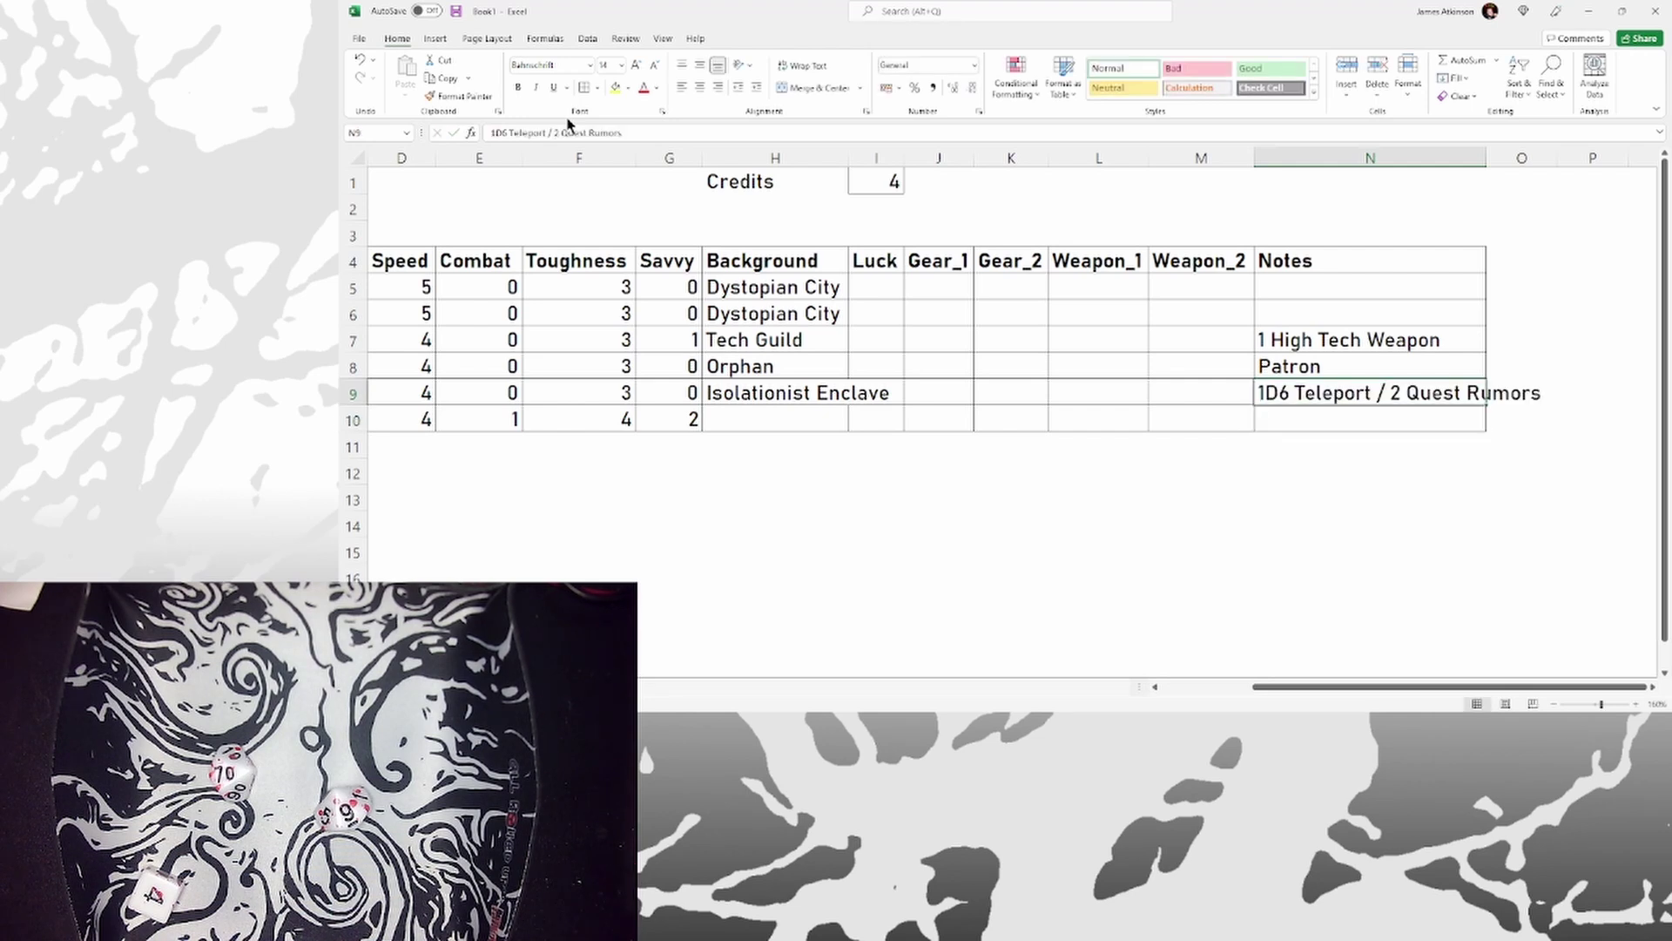
{"action": "double_click", "coordinate": [1486, 157]}
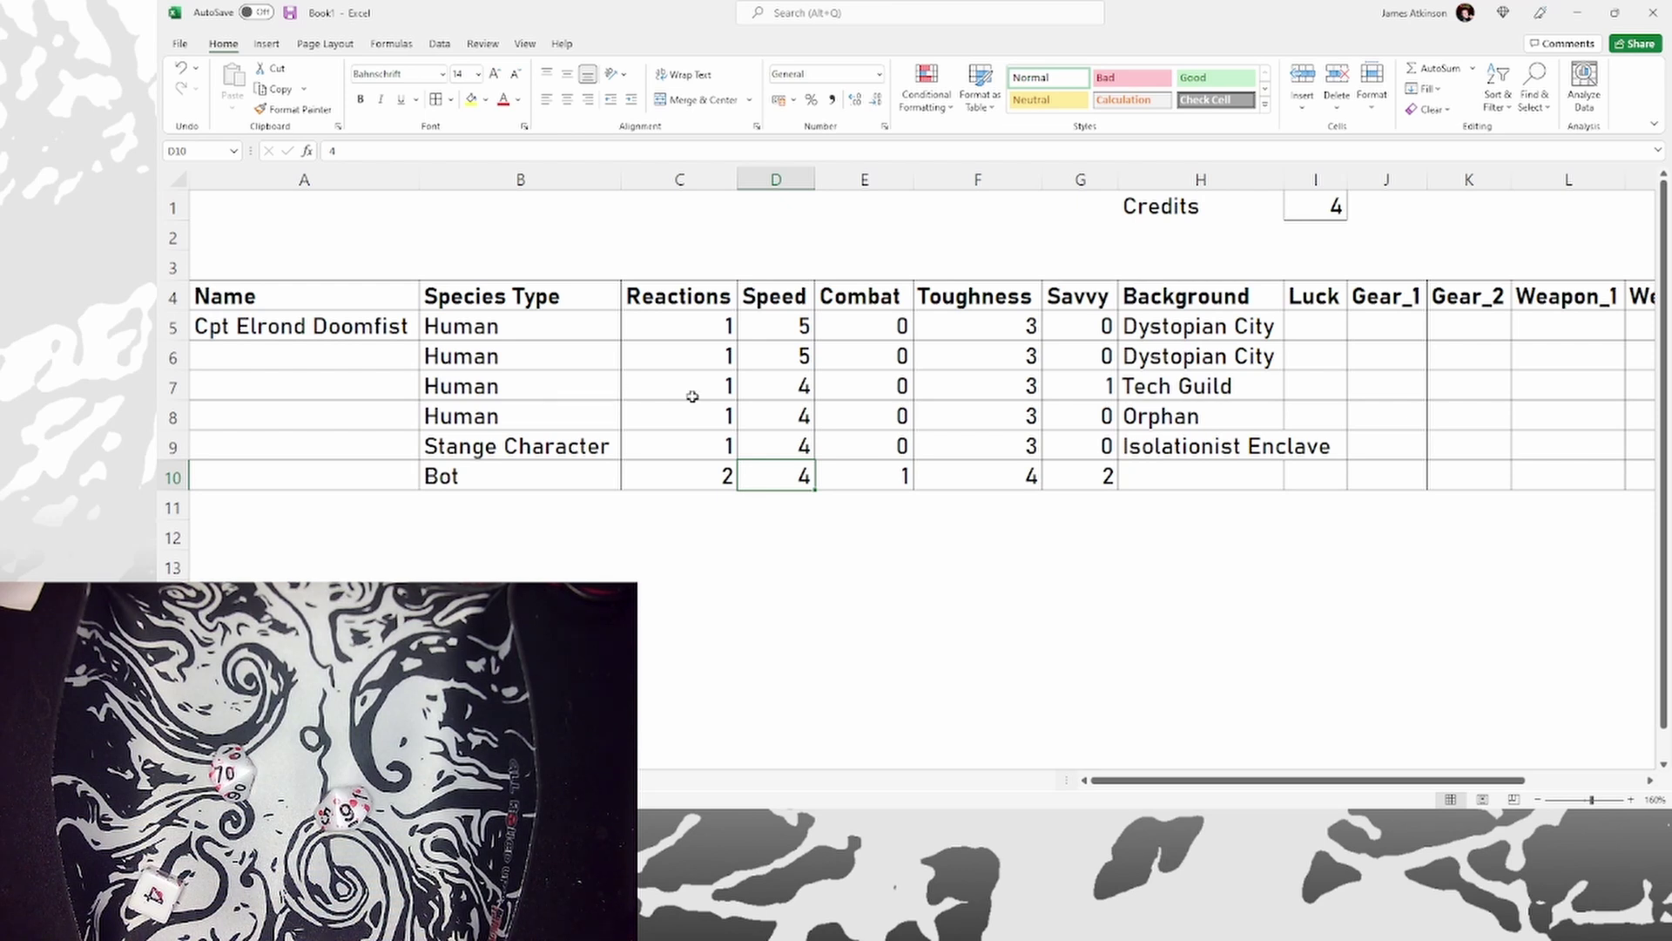
Add Motivation and Class columns after Background, and widen the Background column to fit its longest entry.
{"action": "left_click", "coordinate": [1266, 478]}
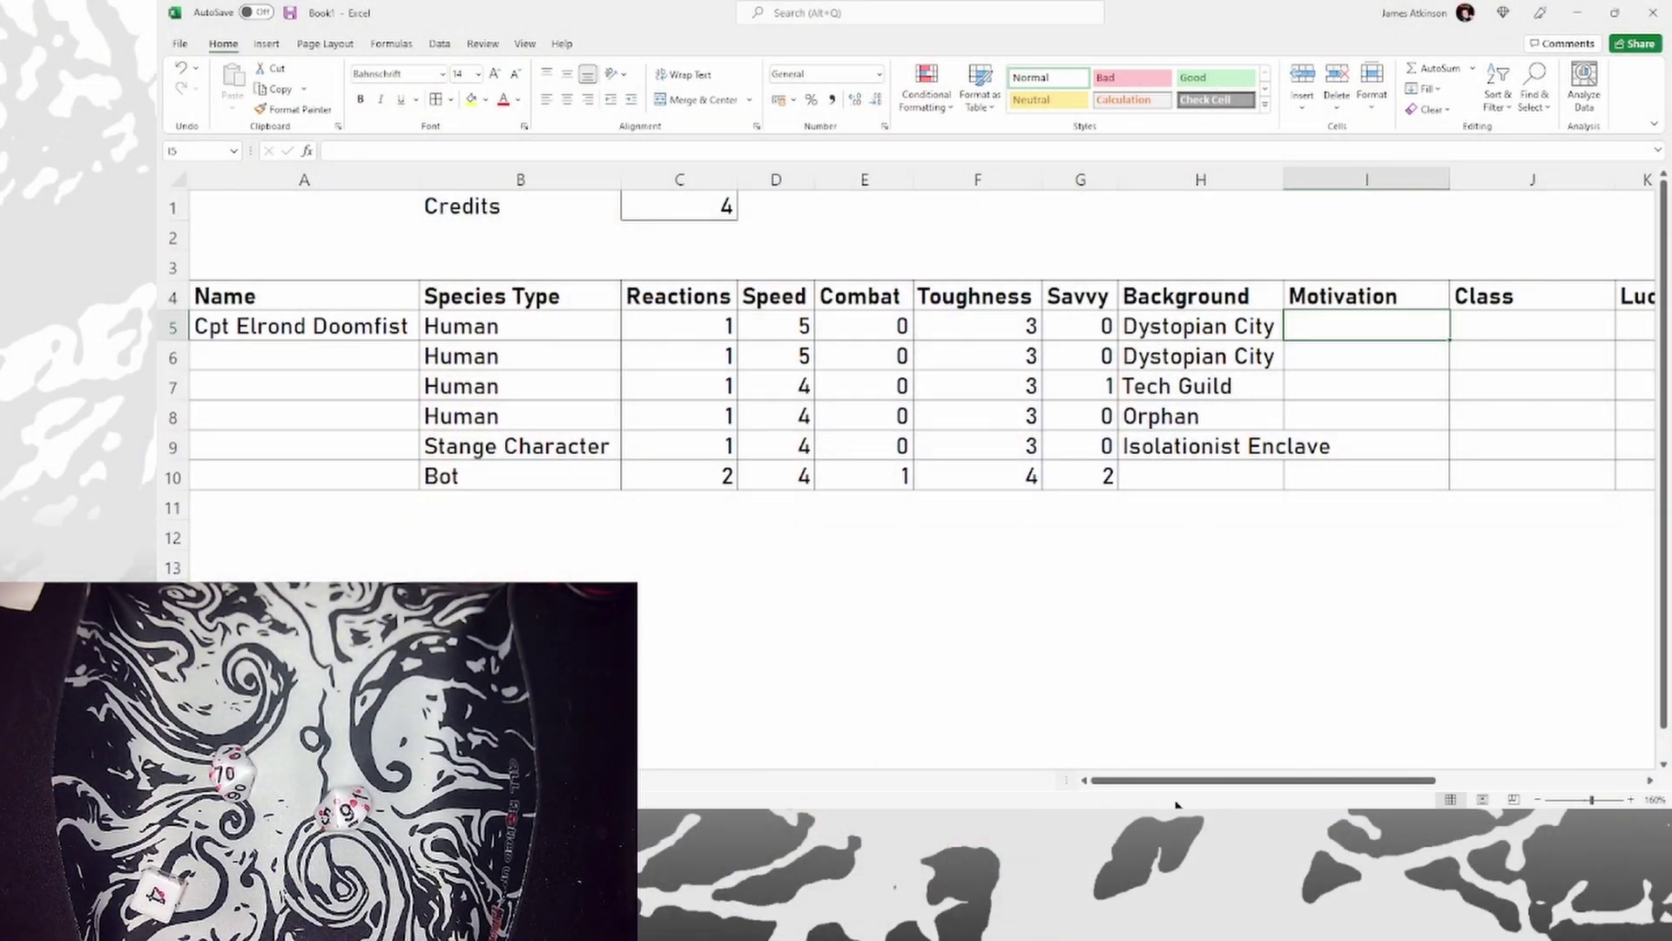
{"action": "left_click_drag", "start_coordinate": [1176, 780], "coordinate": [1246, 782]}
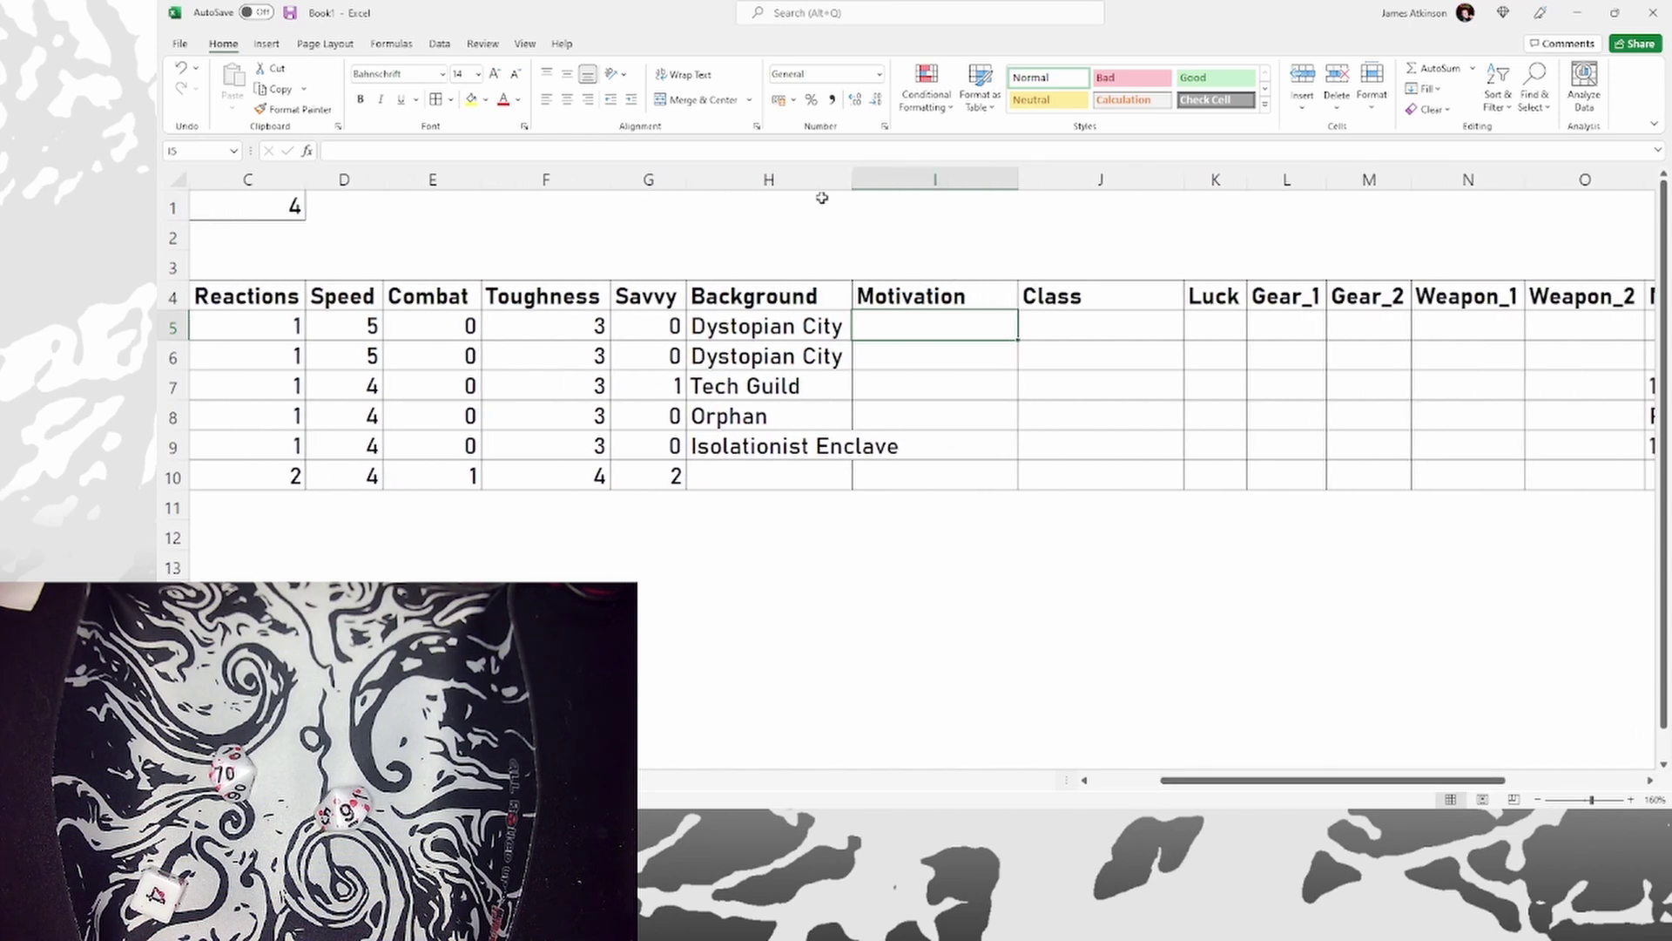
{"action": "double_click", "coordinate": [851, 183]}
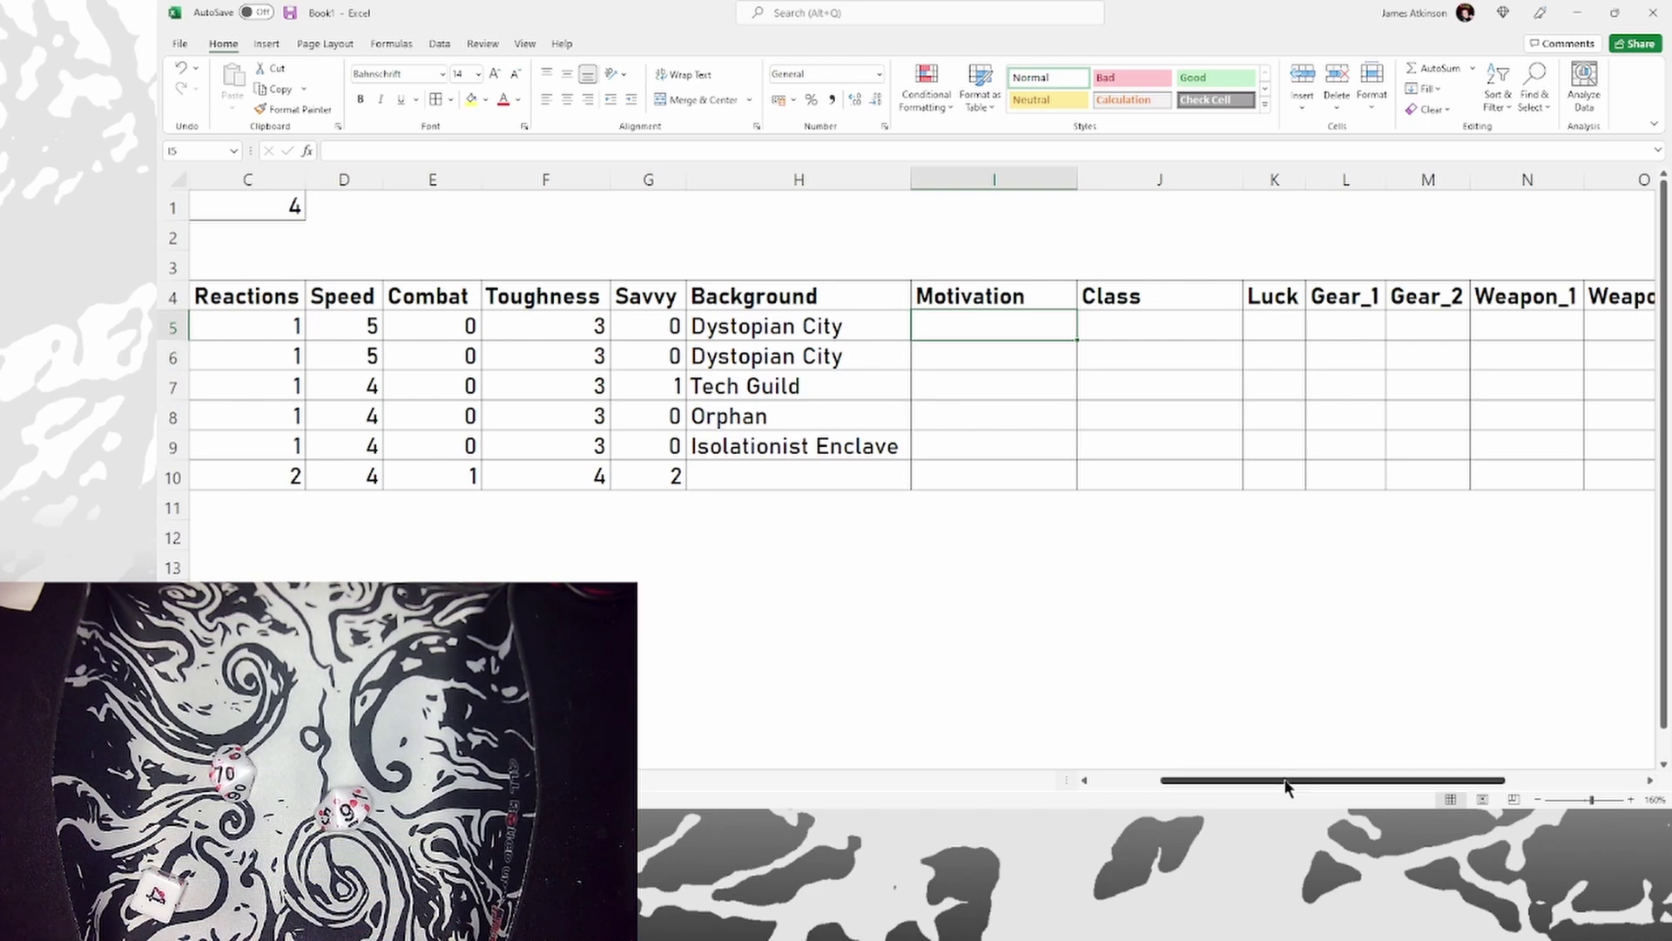
{"action": "mouse_move", "coordinate": [1243, 781]}
{"action": "left_mouse_down"}
{"action": "mouse_move", "coordinate": [1122, 787]}
{"action": "mouse_move", "coordinate": [1230, 787]}
{"action": "left_mouse_up"}
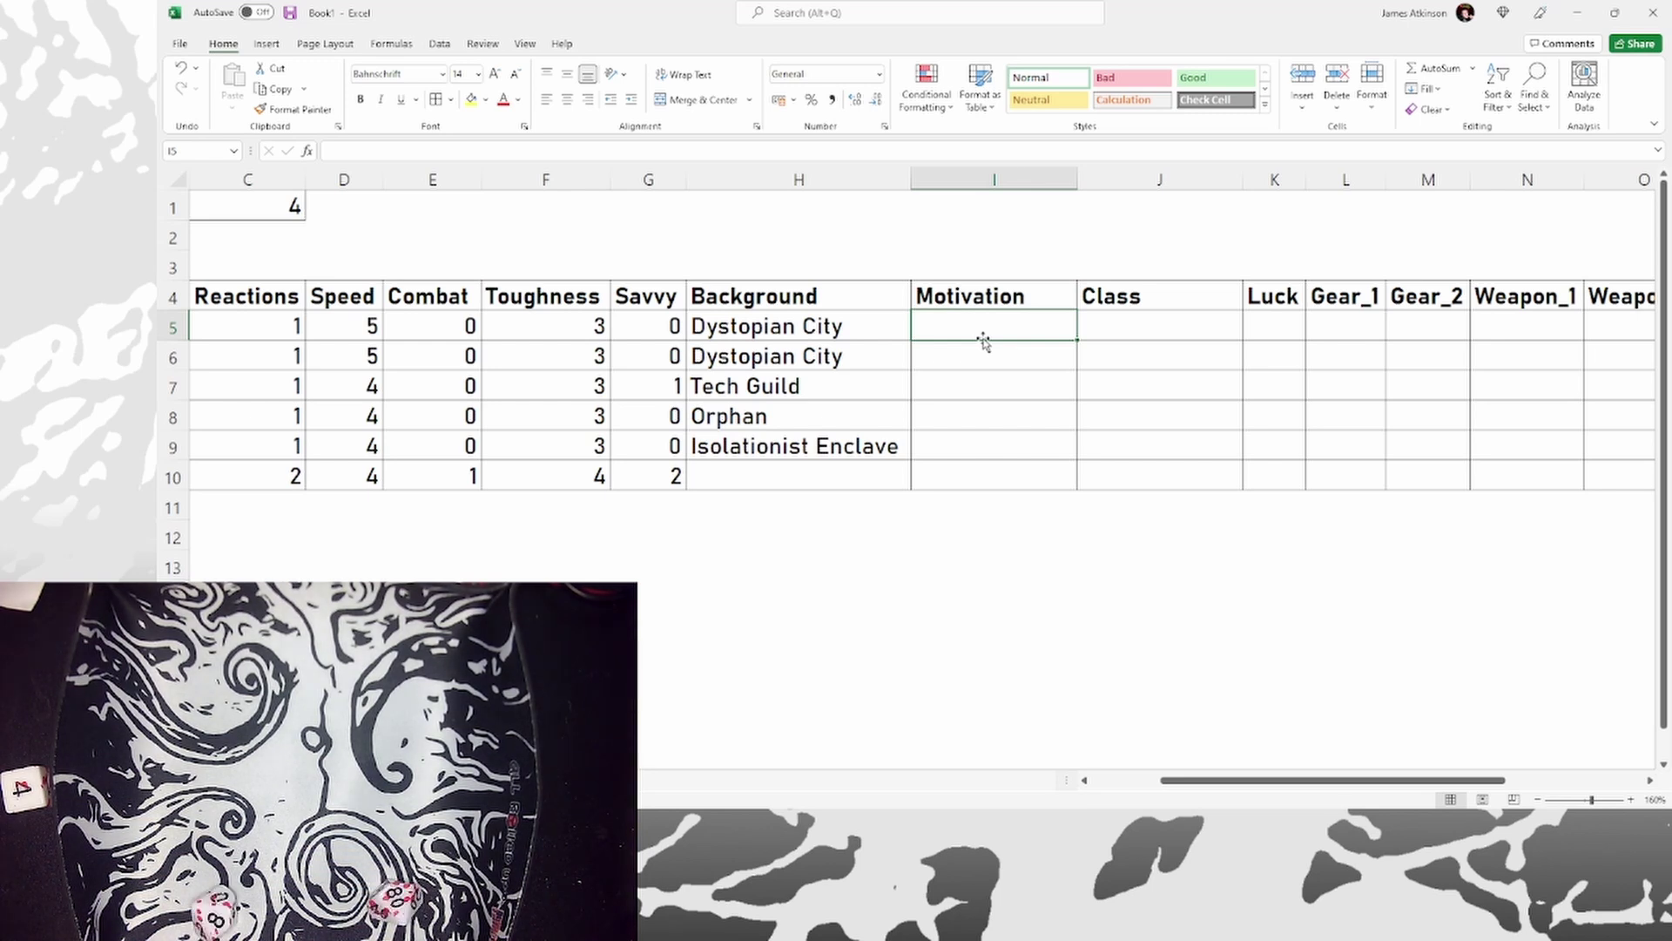
Enter Power as the captain's motivation in row 5.
{"action": "type", "text": "Power"}
{"action": "key", "text": "Tab"}
{"action": "key", "text": "Tab"}
{"action": "key", "text": "Tab"}
{"action": "key", "text": "Tab"}
{"action": "key", "text": "Tab"}
{"action": "key", "text": "Tab"}
{"action": "key", "text": "Tab"}
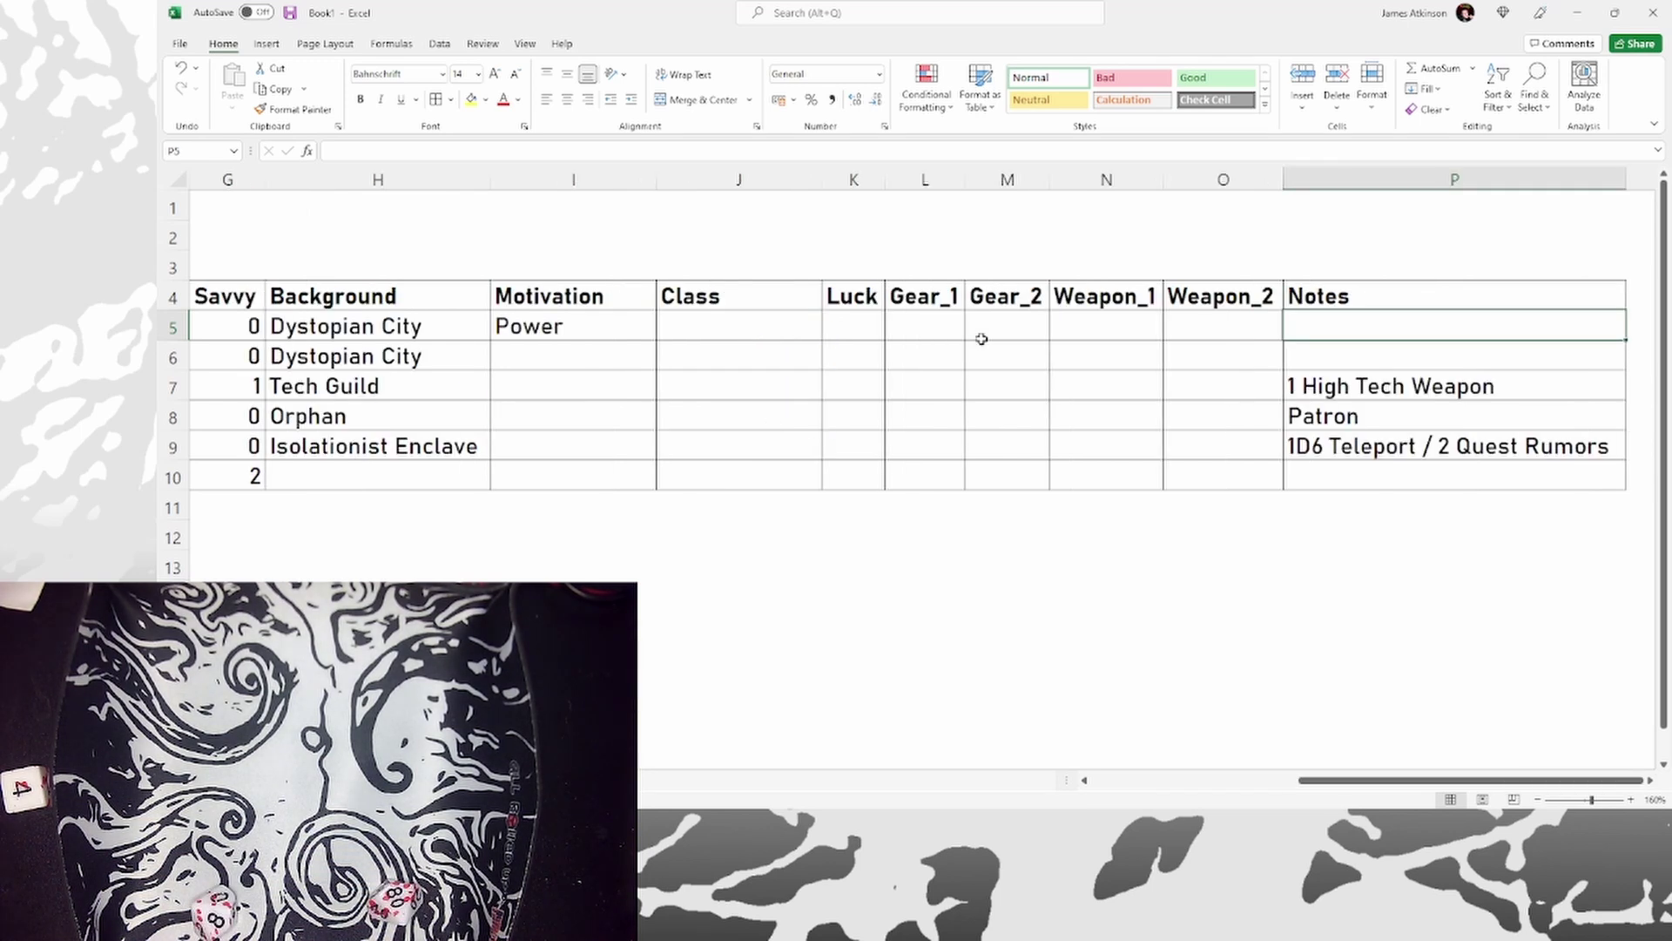
{"action": "key", "text": "Left"}
{"action": "key", "text": "Left"}
{"action": "key", "text": "Left"}
{"action": "key", "text": "Left"}
{"action": "key", "text": "Left"}
{"action": "key", "text": "Left"}
{"action": "key", "text": "Left"}
{"action": "key", "text": "Left"}
{"action": "key", "text": "Right"}
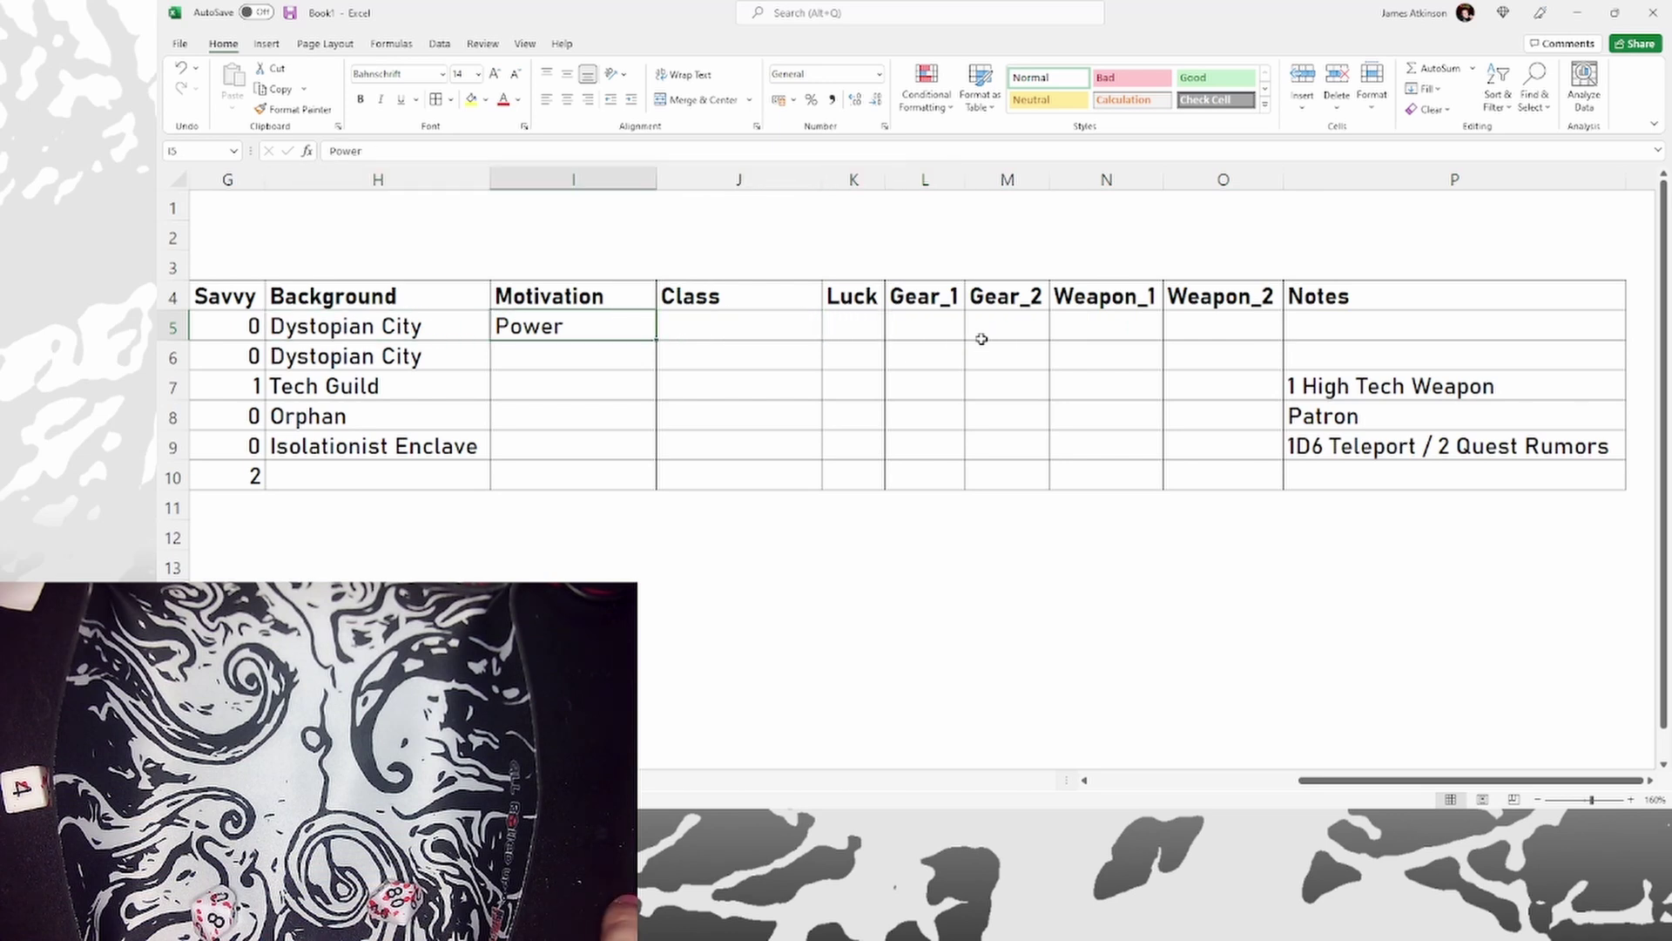
Set the captain's motivation to Fame and record "1 story Point" in the Notes of row 5.
{"action": "type", "text": "Famw"}
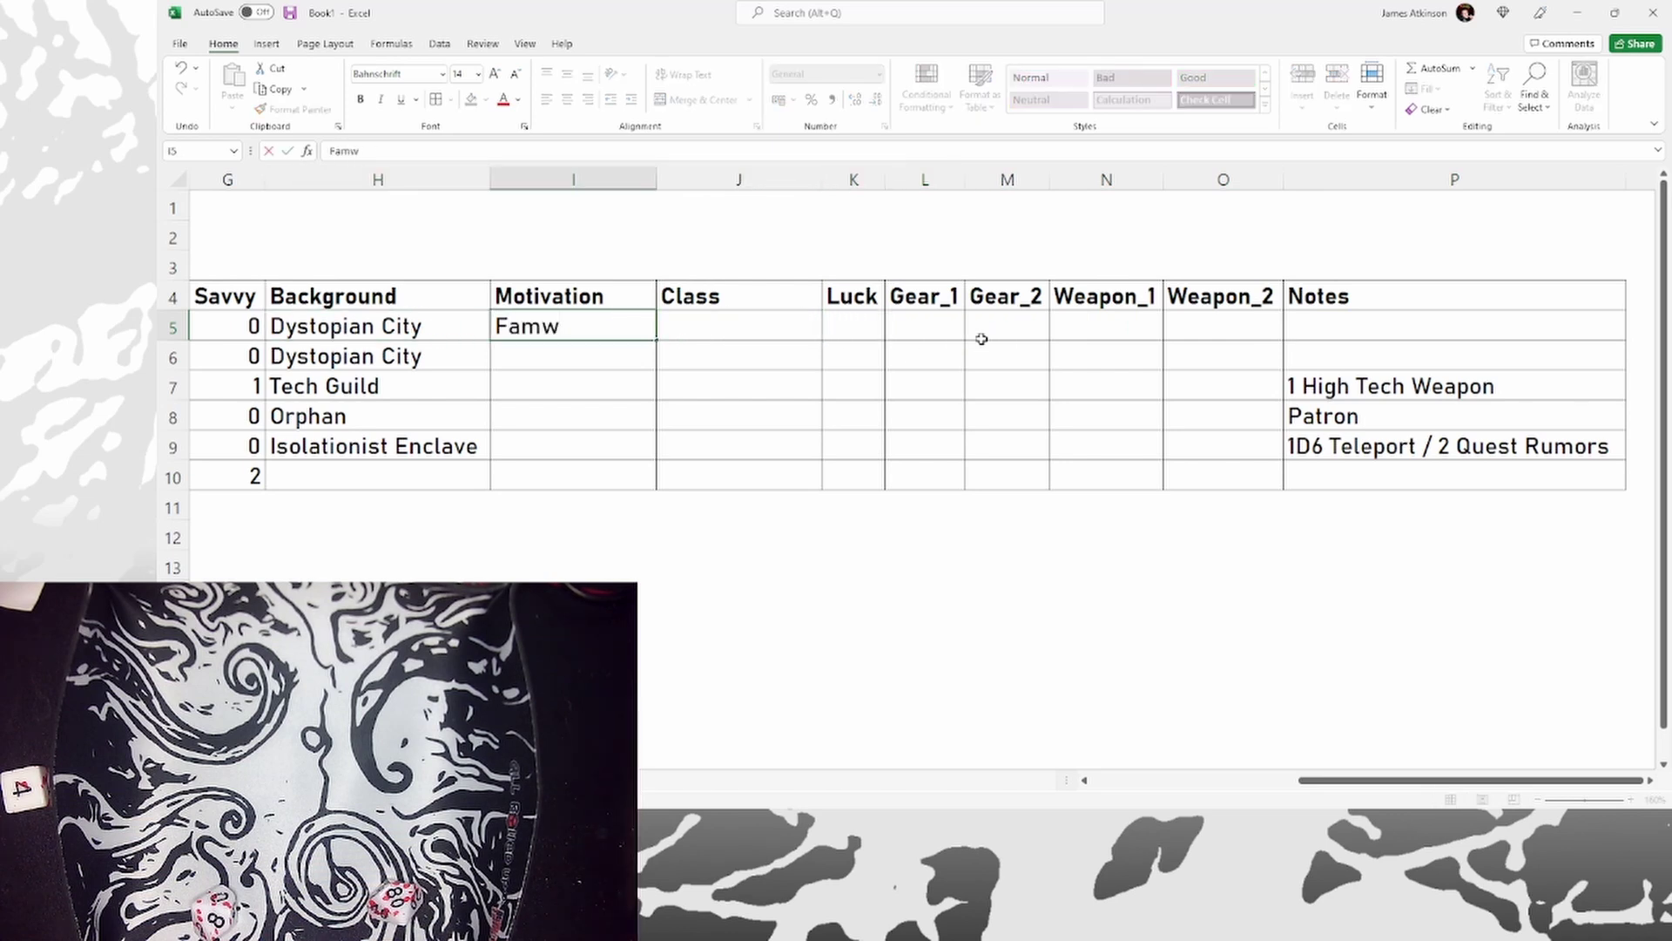
{"action": "type", "text": "e"}
{"action": "key", "text": "Tab"}
{"action": "key", "text": "Tab"}
{"action": "key", "text": "Tab"}
{"action": "key", "text": "Tab"}
{"action": "key", "text": "Tab"}
{"action": "key", "text": "Tab"}
{"action": "key", "text": "Tab"}
{"action": "key", "text": "Return"}
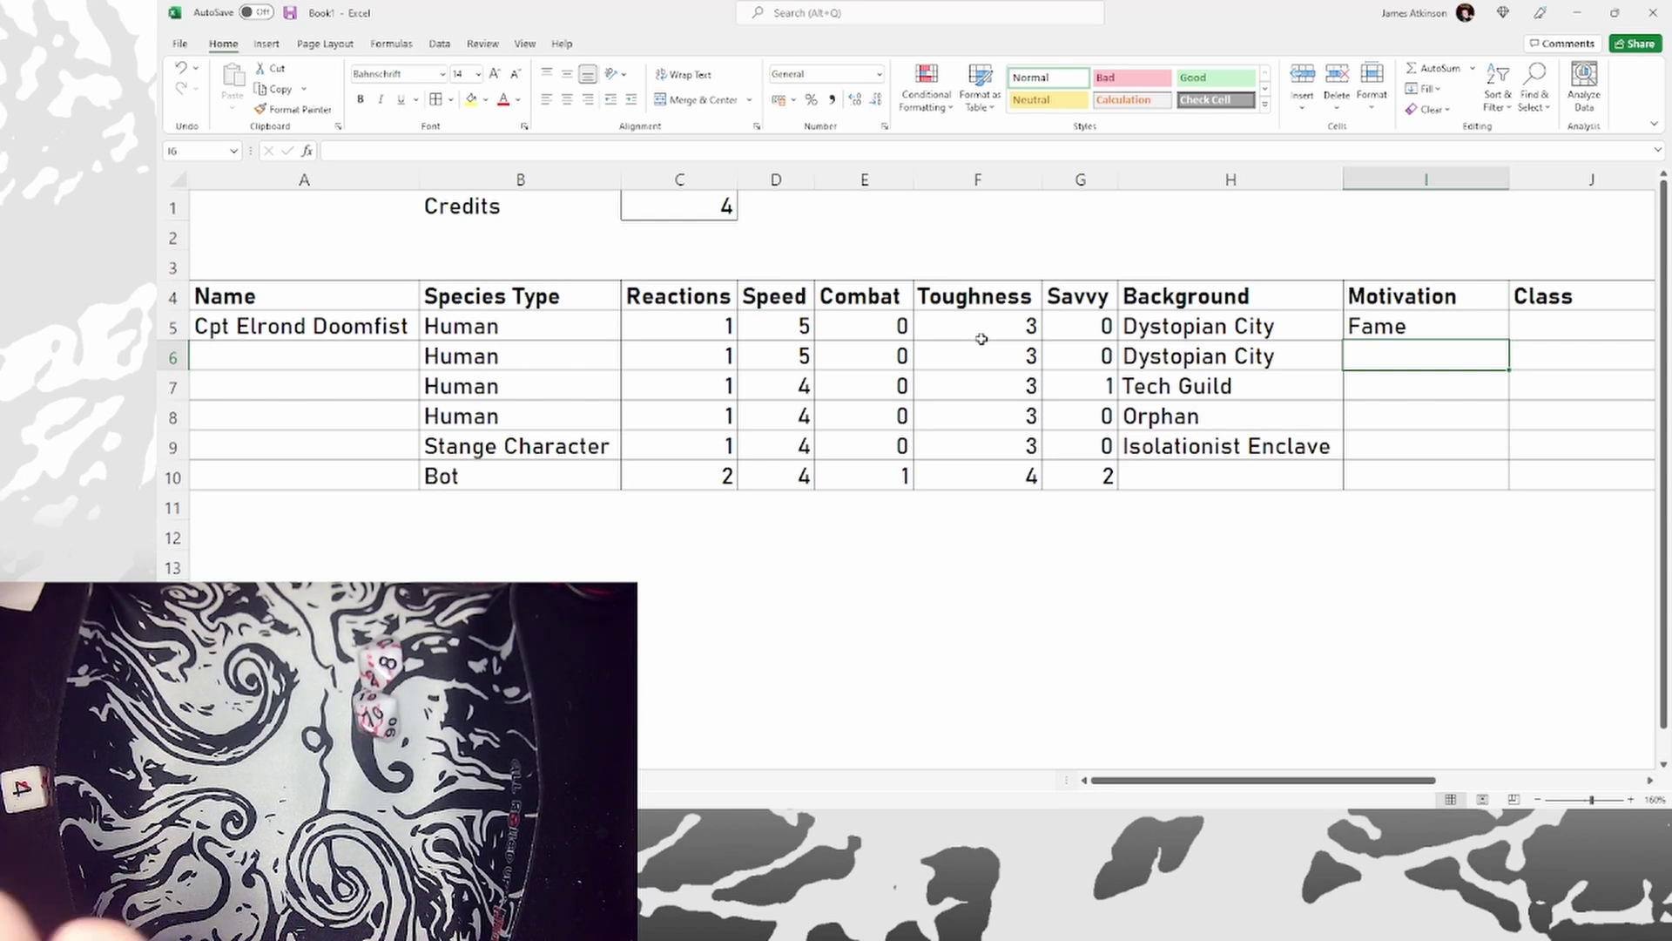
Enter Faith as the motivation of the second human crew member in row 6.
{"action": "type", "text": "Faith"}
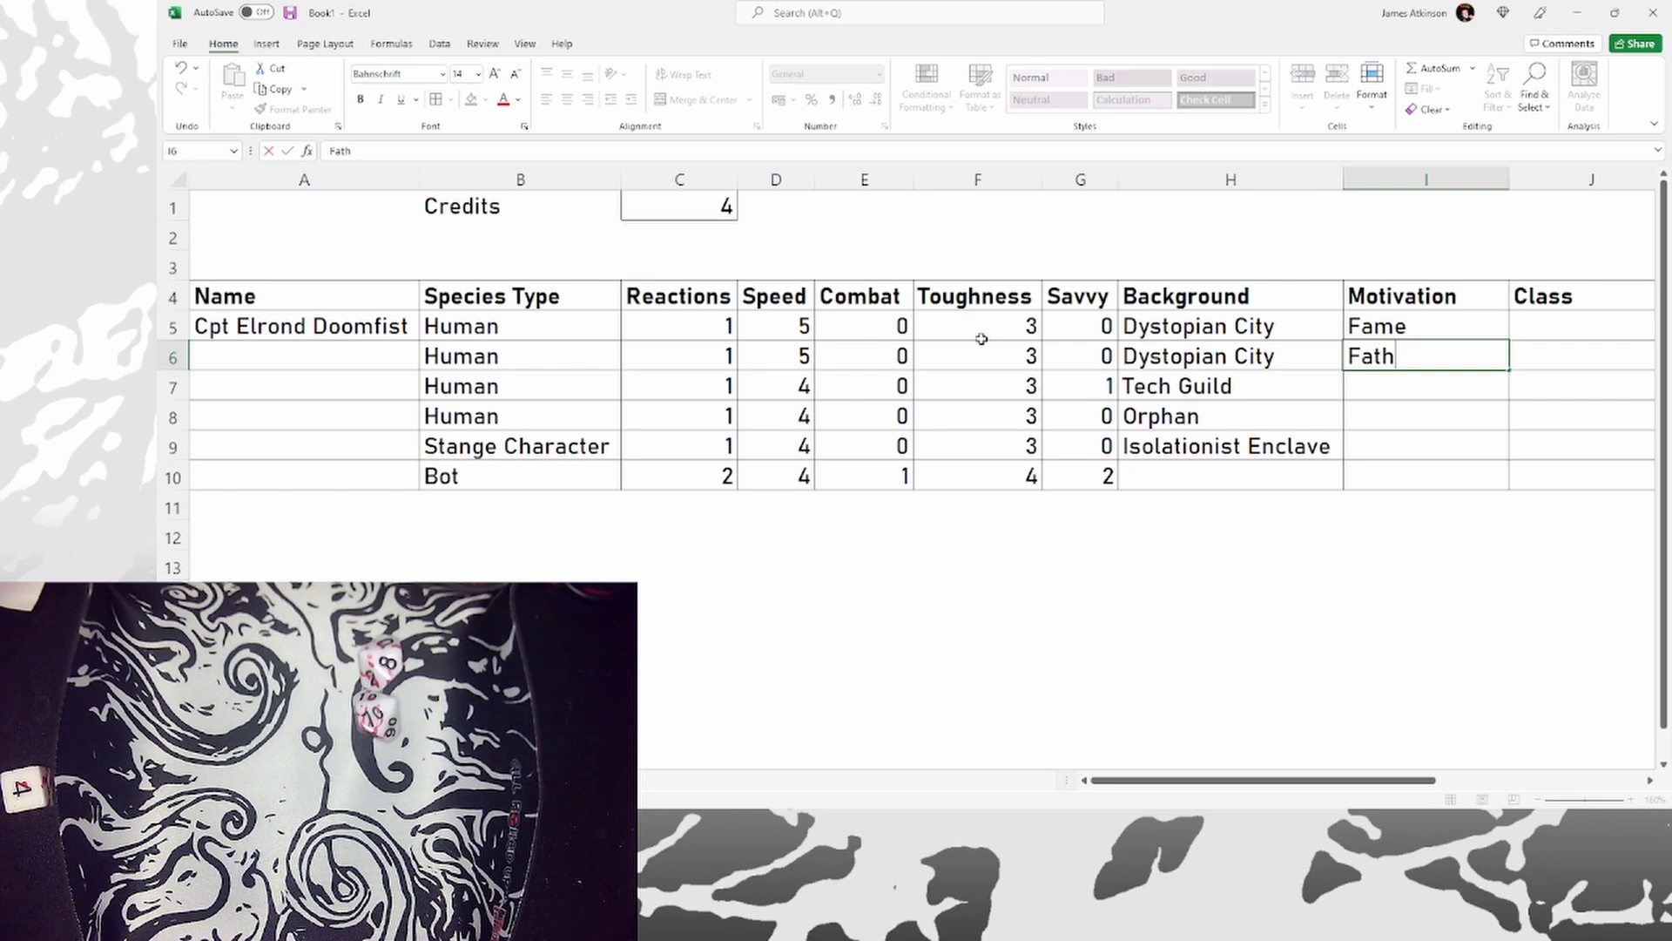
{"action": "key", "text": "BackSpace"}
{"action": "key", "text": "BackSpace"}
{"action": "key", "text": "BackSpace"}
{"action": "type", "text": "i"}
{"action": "key", "text": "Tab"}
Record "1 rumor, 1 Story Point" in the Notes of the crew member motivated by Faith in row 6.
{"action": "key", "text": "Tab"}
{"action": "key", "text": "Tab"}
{"action": "key", "text": "Tab"}
{"action": "key", "text": "Tab"}
{"action": "key", "text": "Tab"}
{"action": "key", "text": "Tab"}
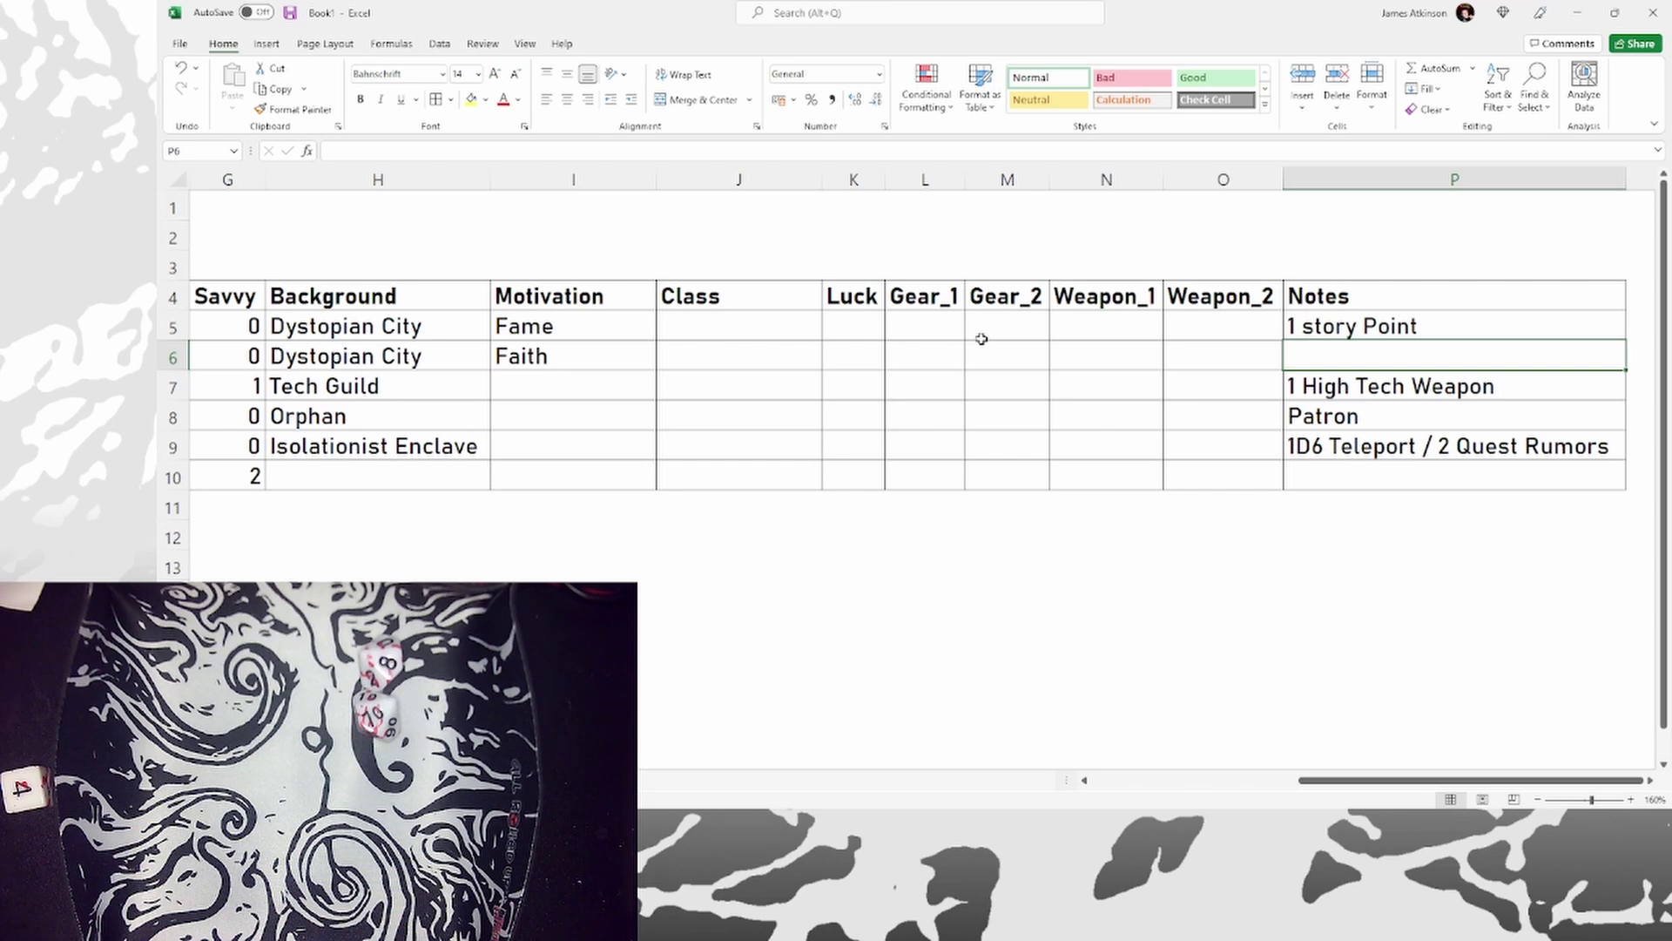
{"action": "type", "text": "1 R"}
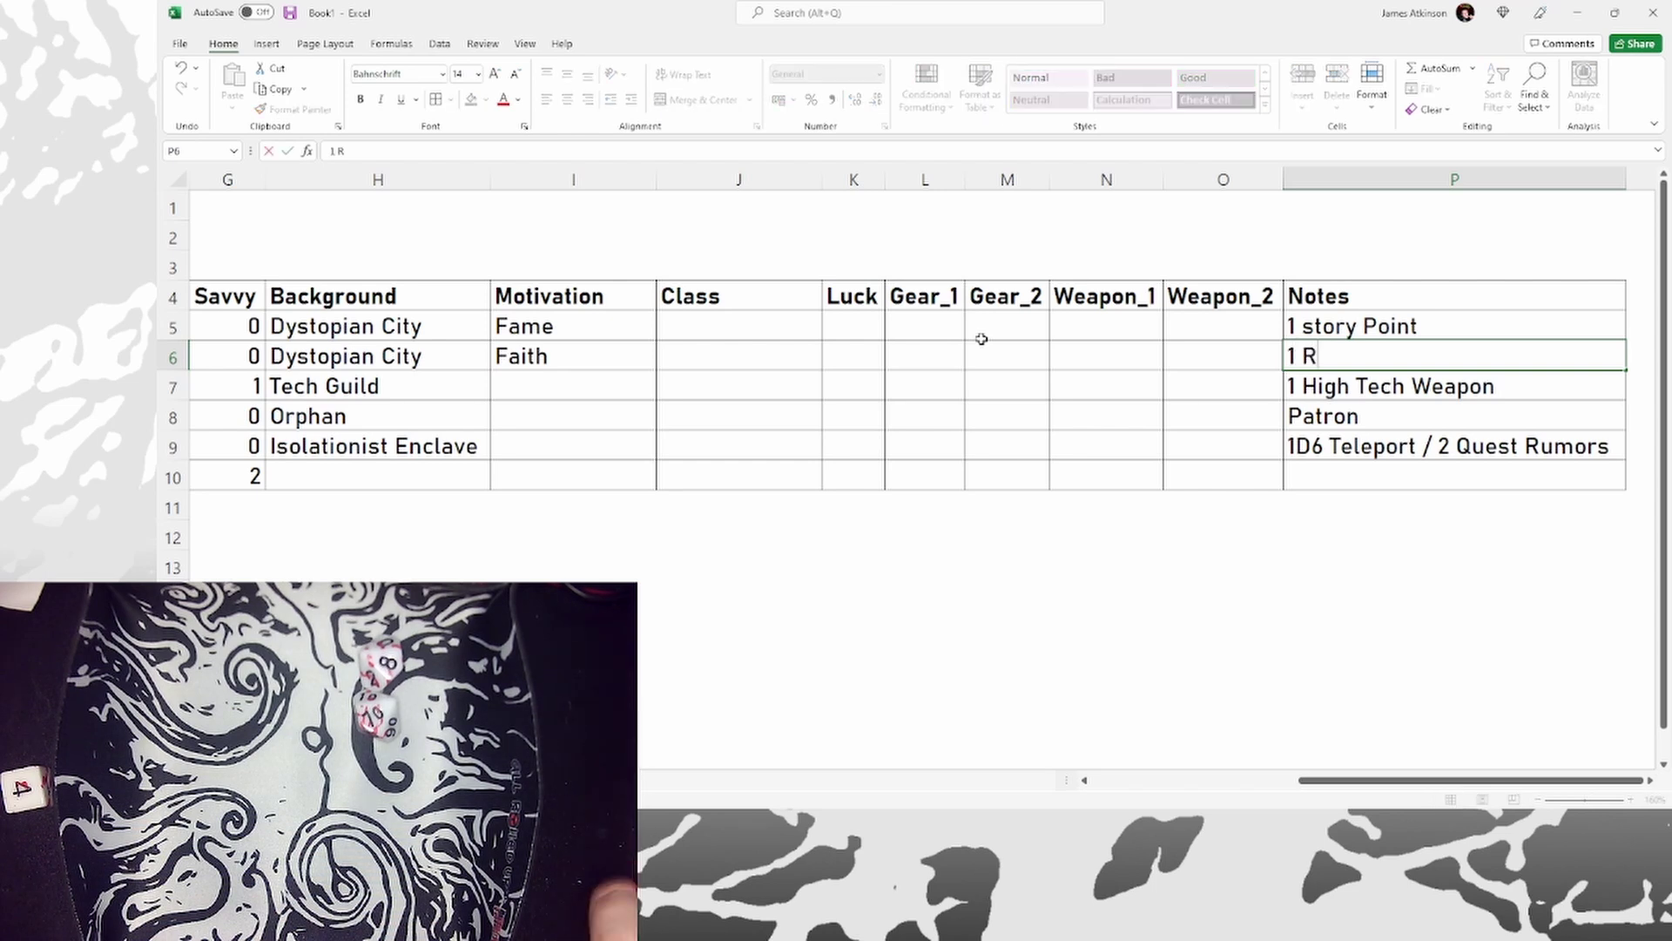
{"action": "key", "text": "BackSpace"}
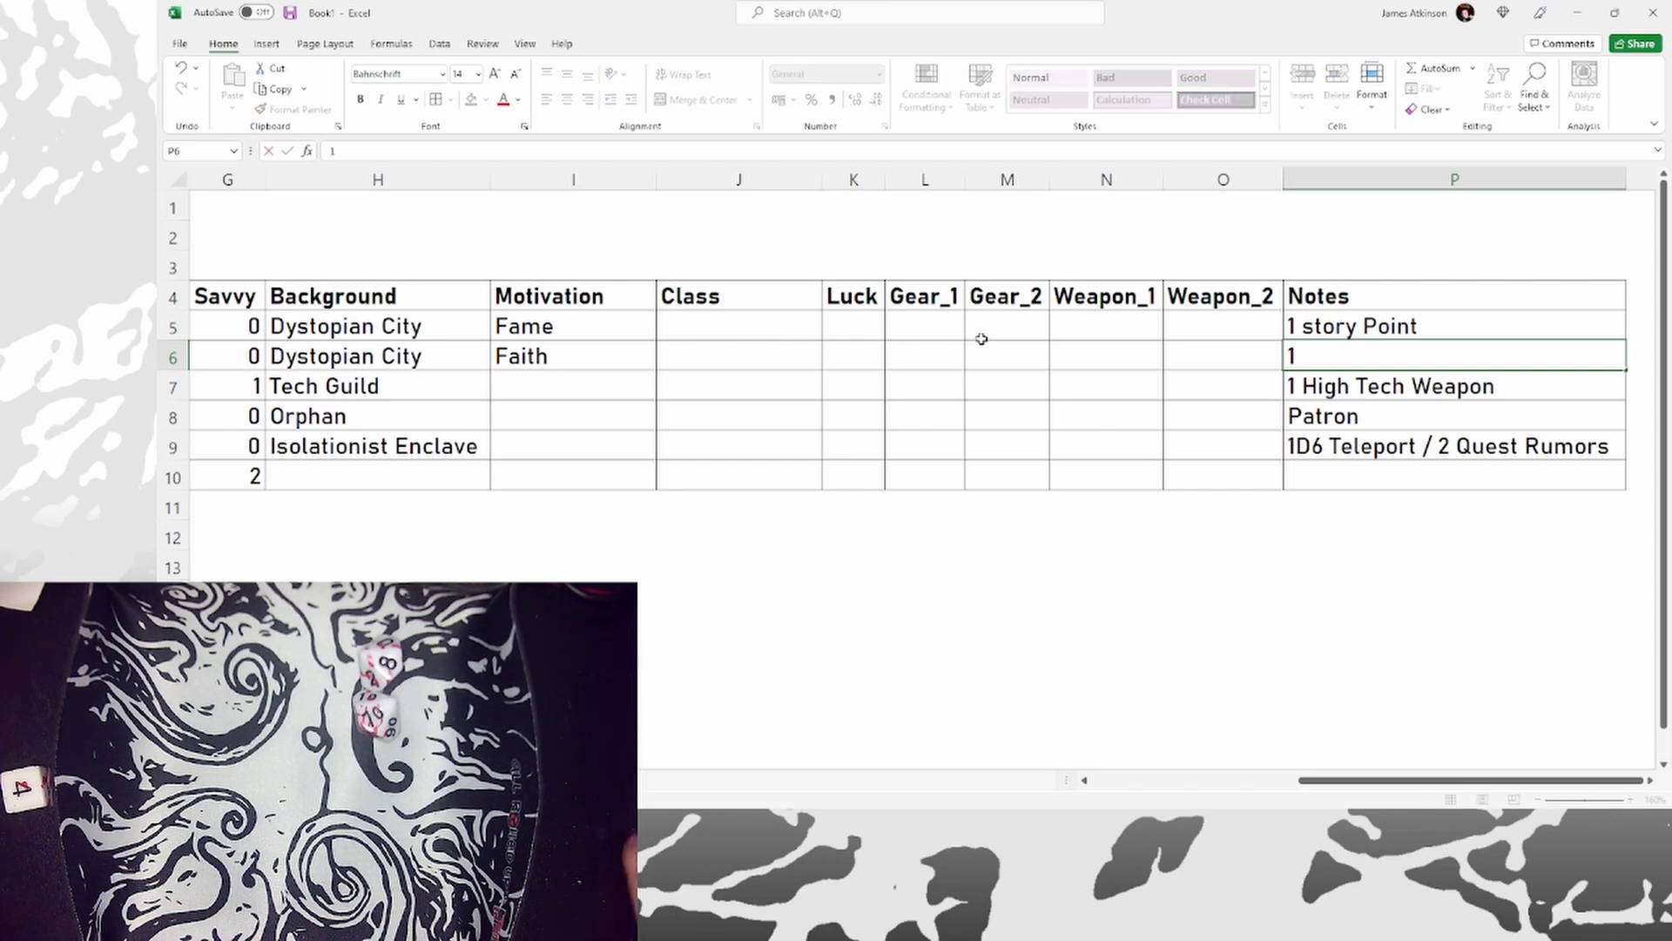
{"action": "type", "text": "rumor, 1 Story Point"}
{"action": "key", "text": "Return"}
Enter Revenge as the motivation of the Tech Guild crew member in row 7.
{"action": "key", "text": "Home"}
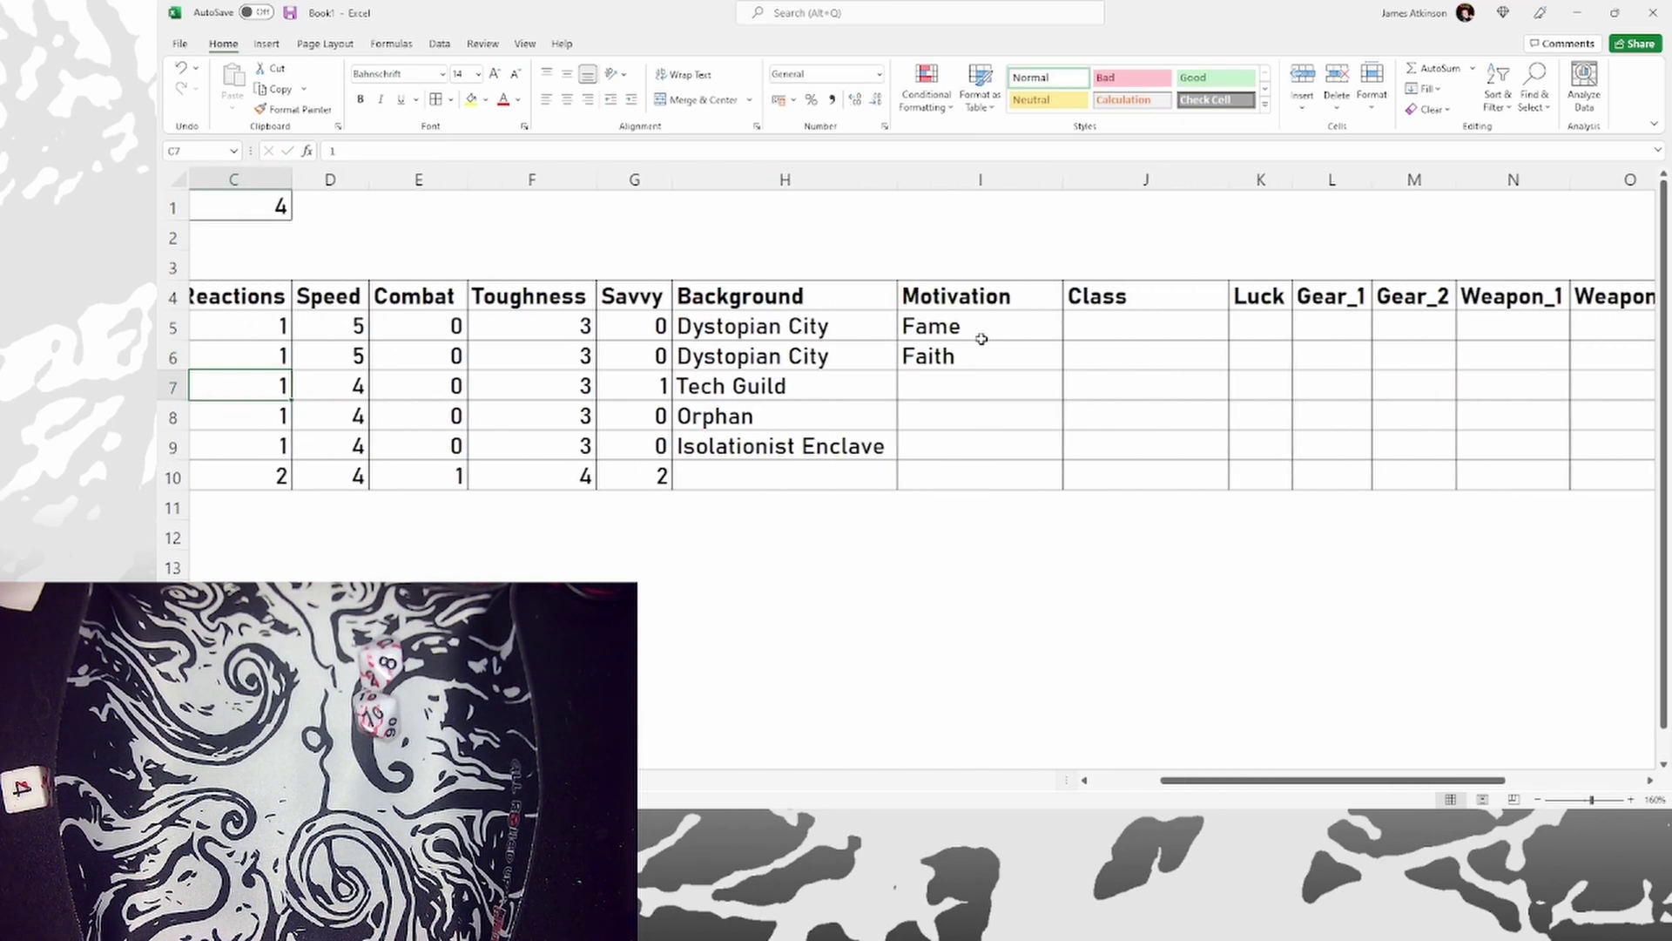
{"action": "key", "text": "Right"}
{"action": "key", "text": "Right"}
{"action": "key", "text": "Right"}
{"action": "key", "text": "Right"}
{"action": "key", "text": "Right"}
{"action": "key", "text": "Right"}
{"action": "key", "text": "Right"}
{"action": "key", "text": "Right"}
{"action": "key", "text": "Right"}
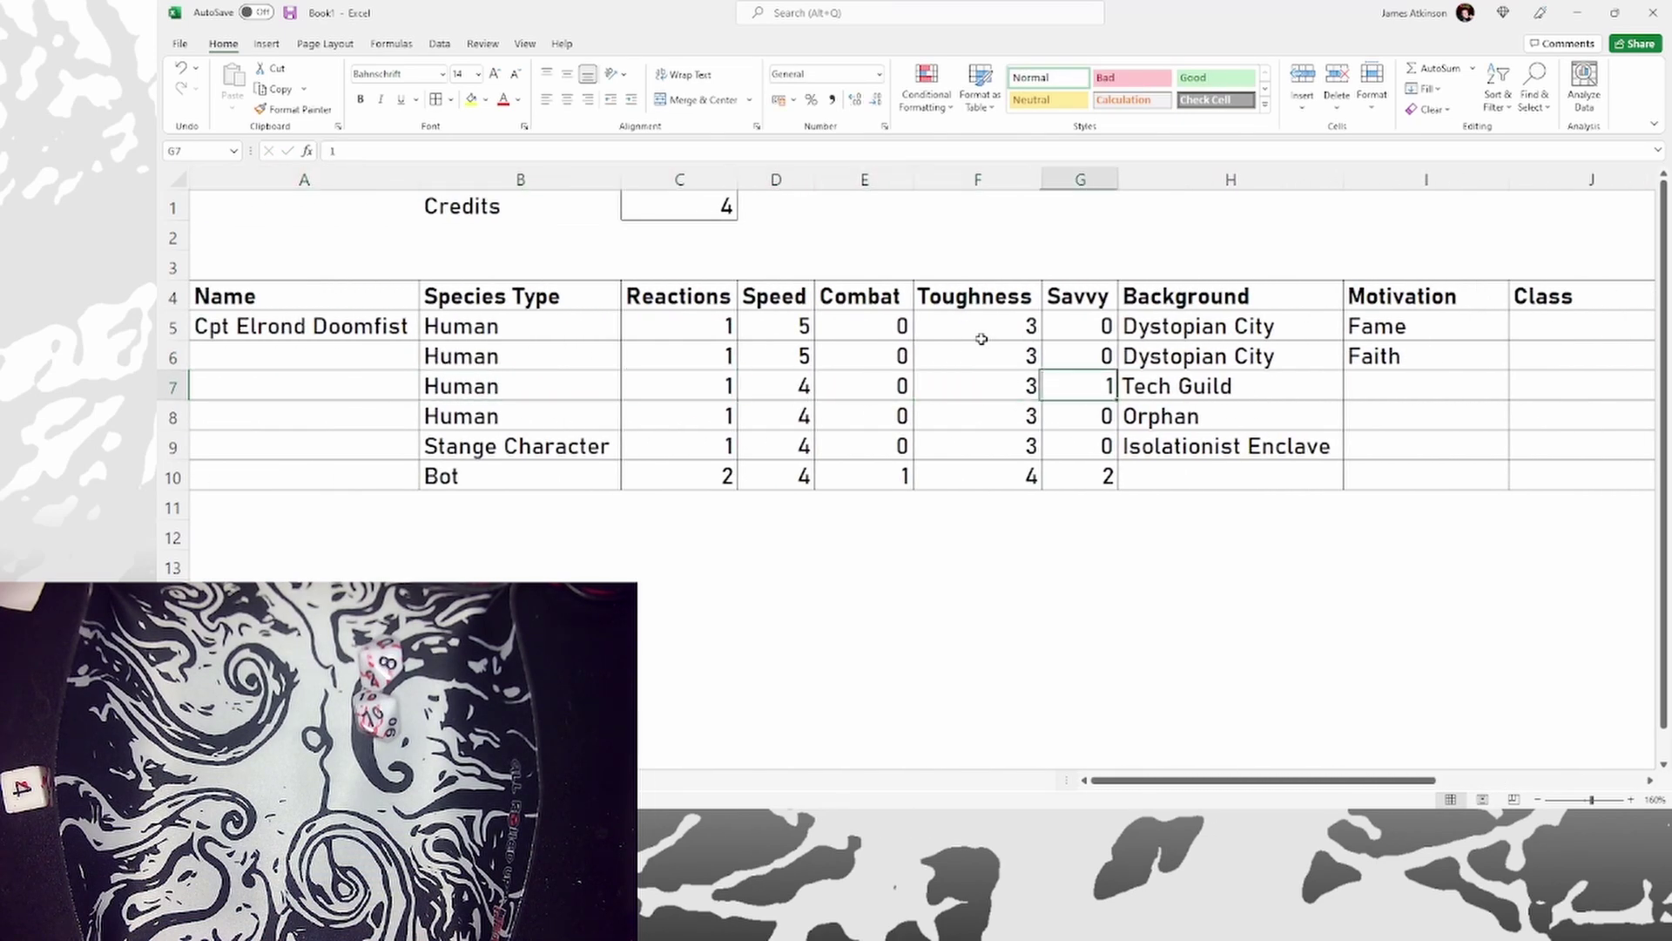
{"action": "key", "text": "Left"}
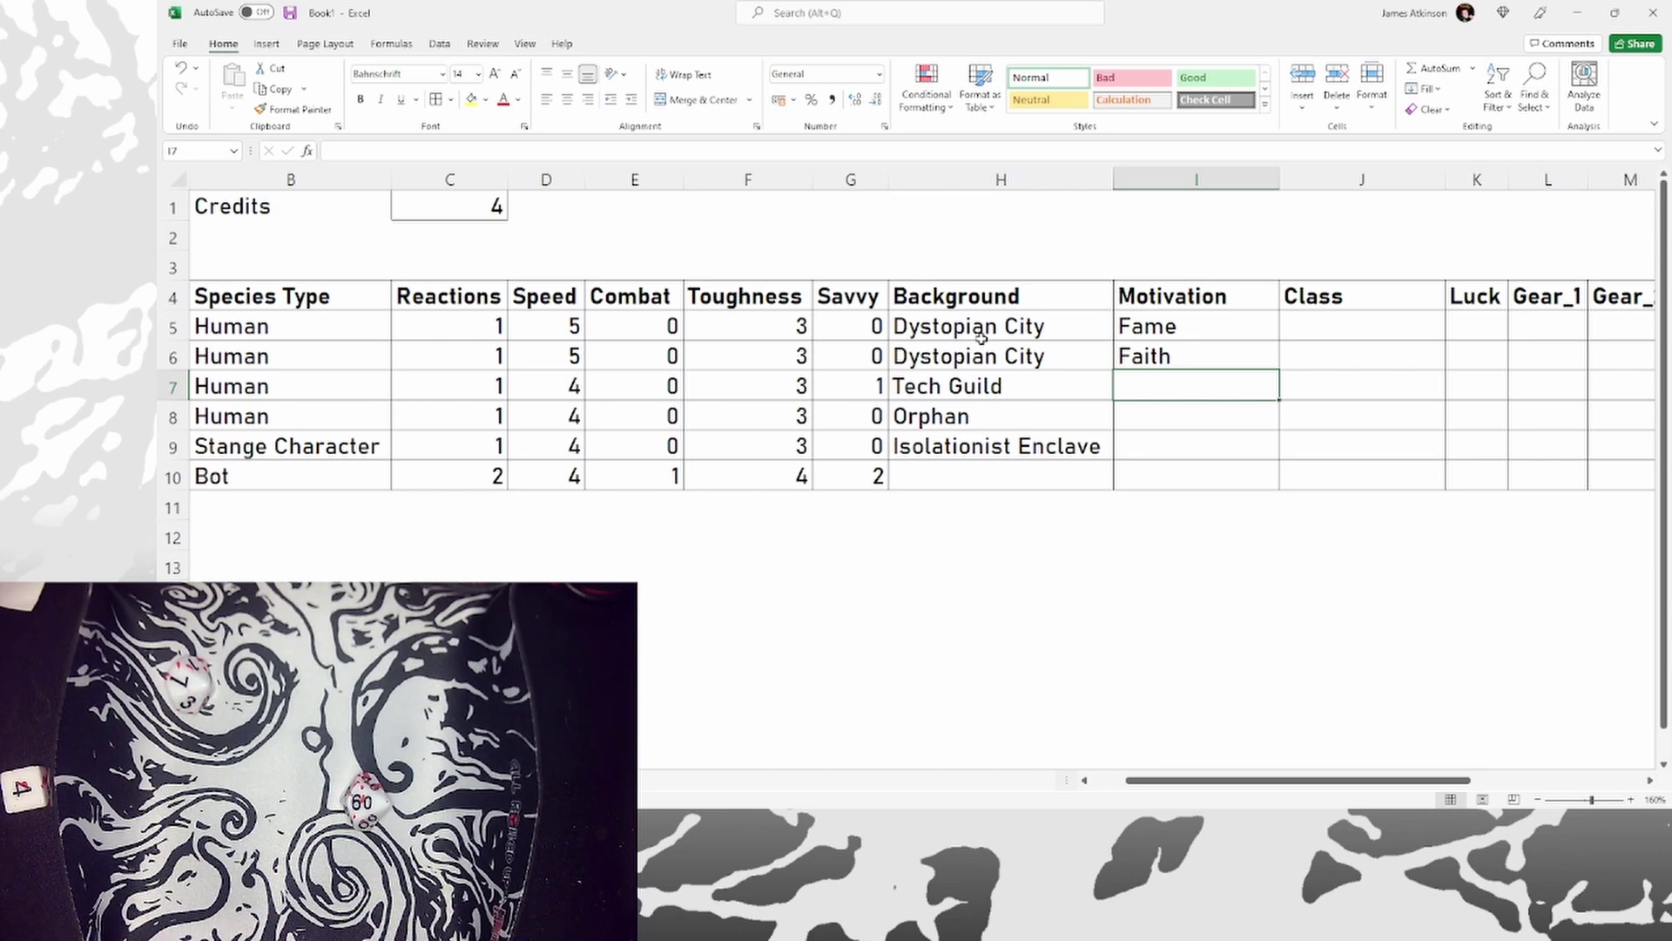
{"action": "type", "text": "Rew"}
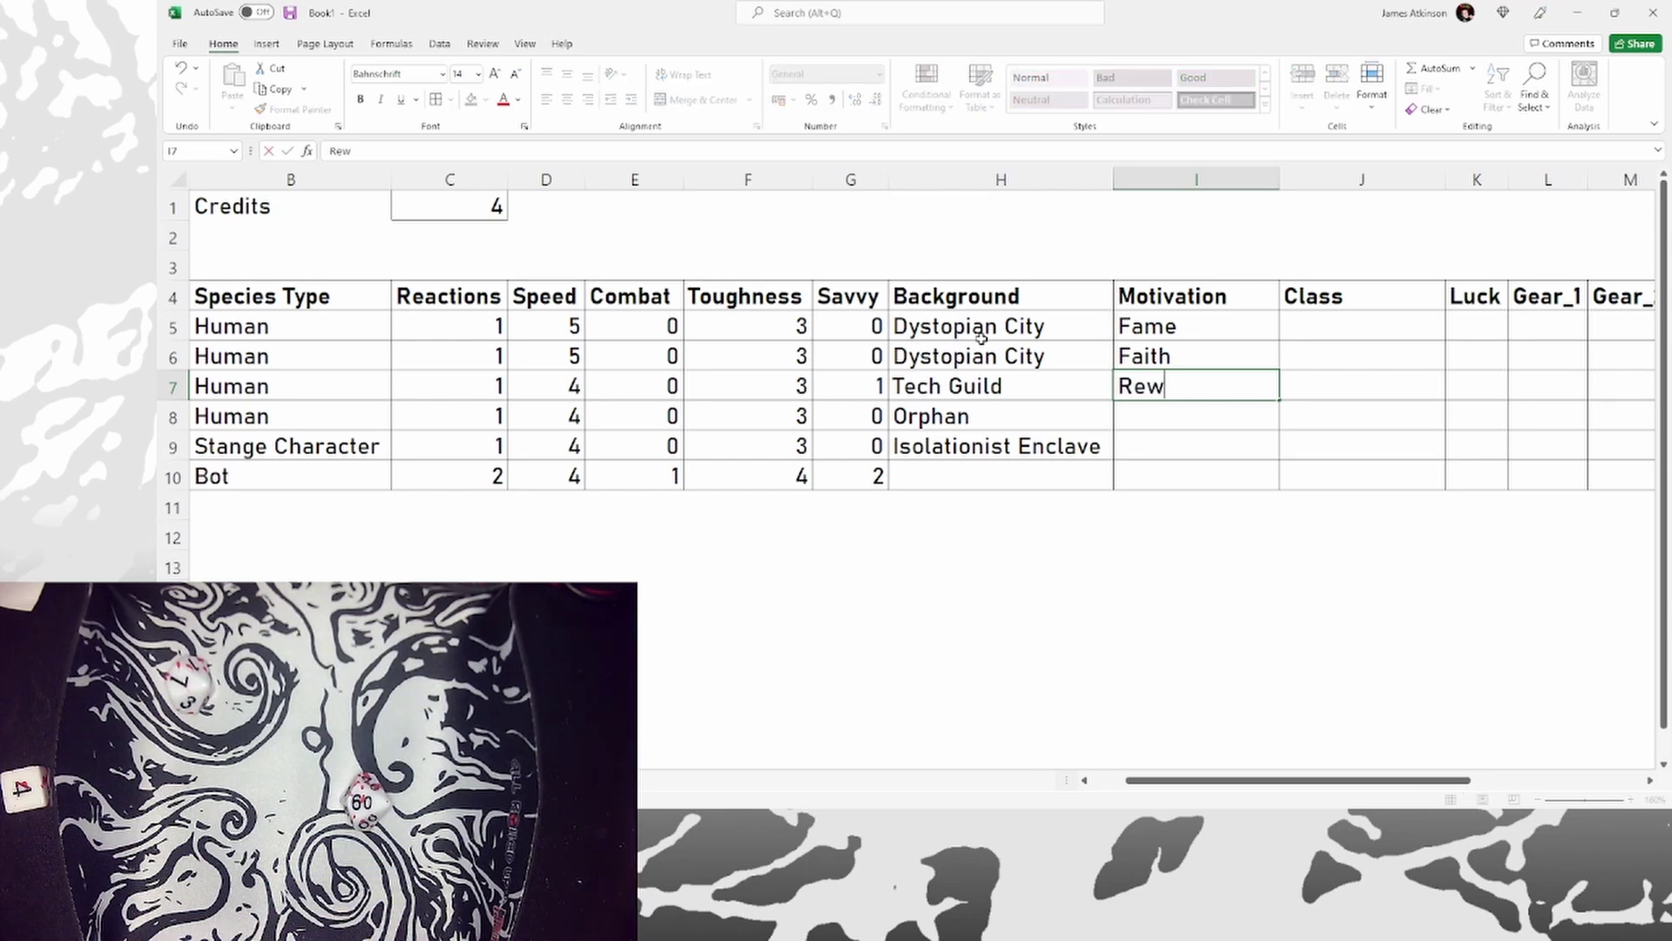
{"action": "key", "text": "BackSpace"}
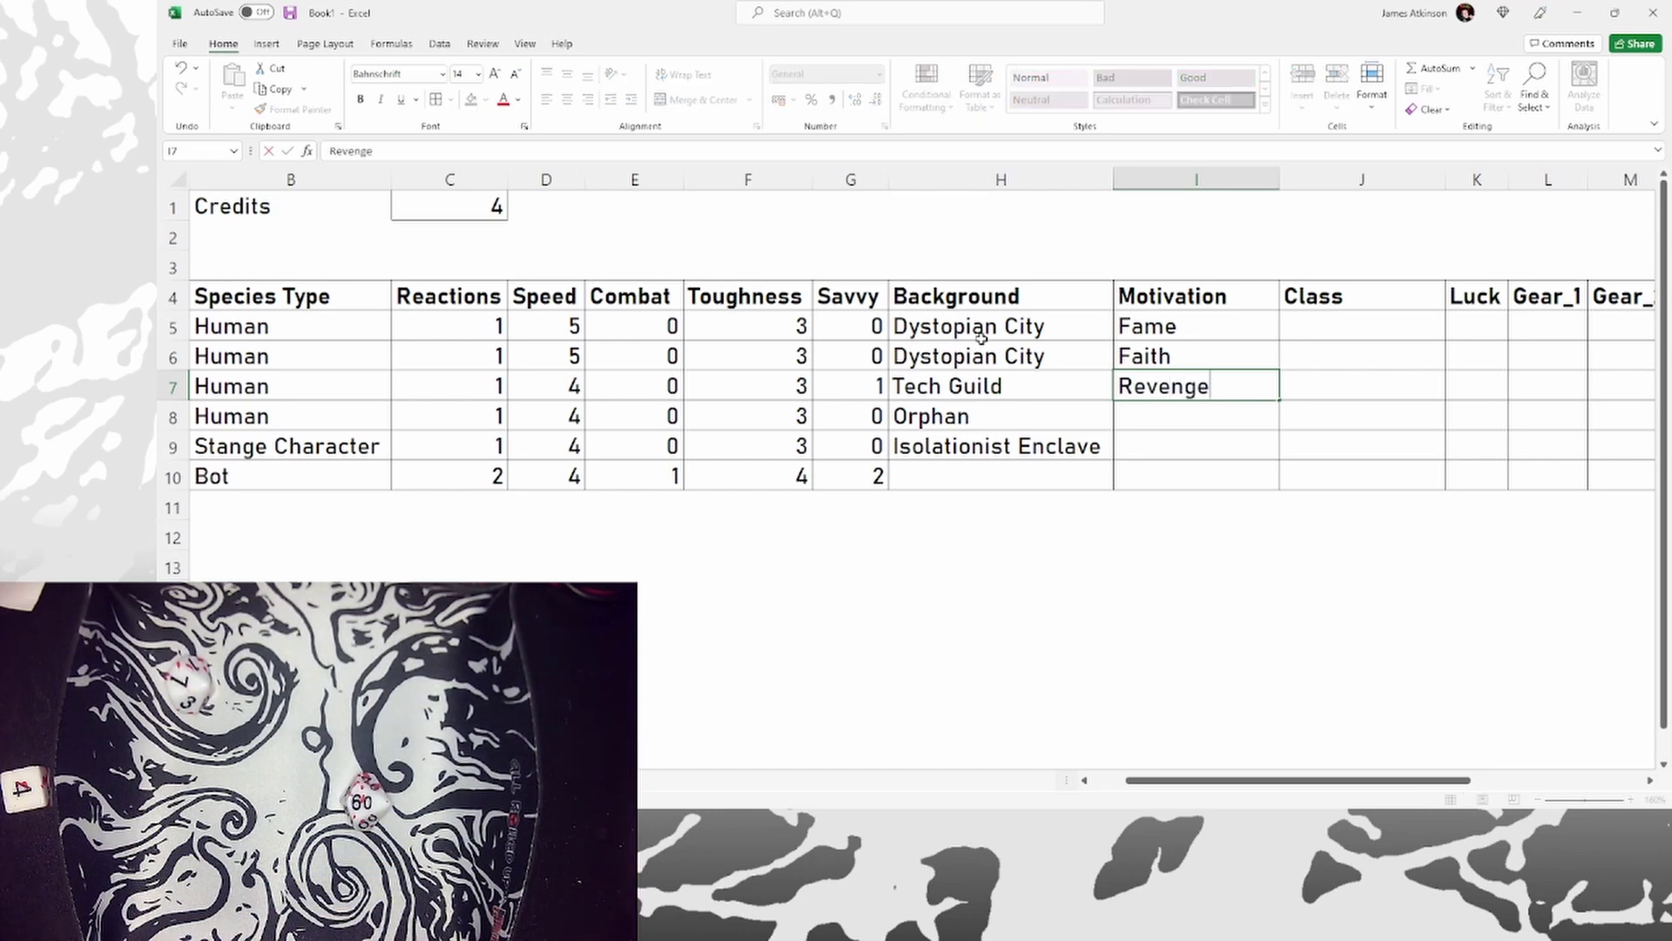
{"action": "key", "text": "Tab"}
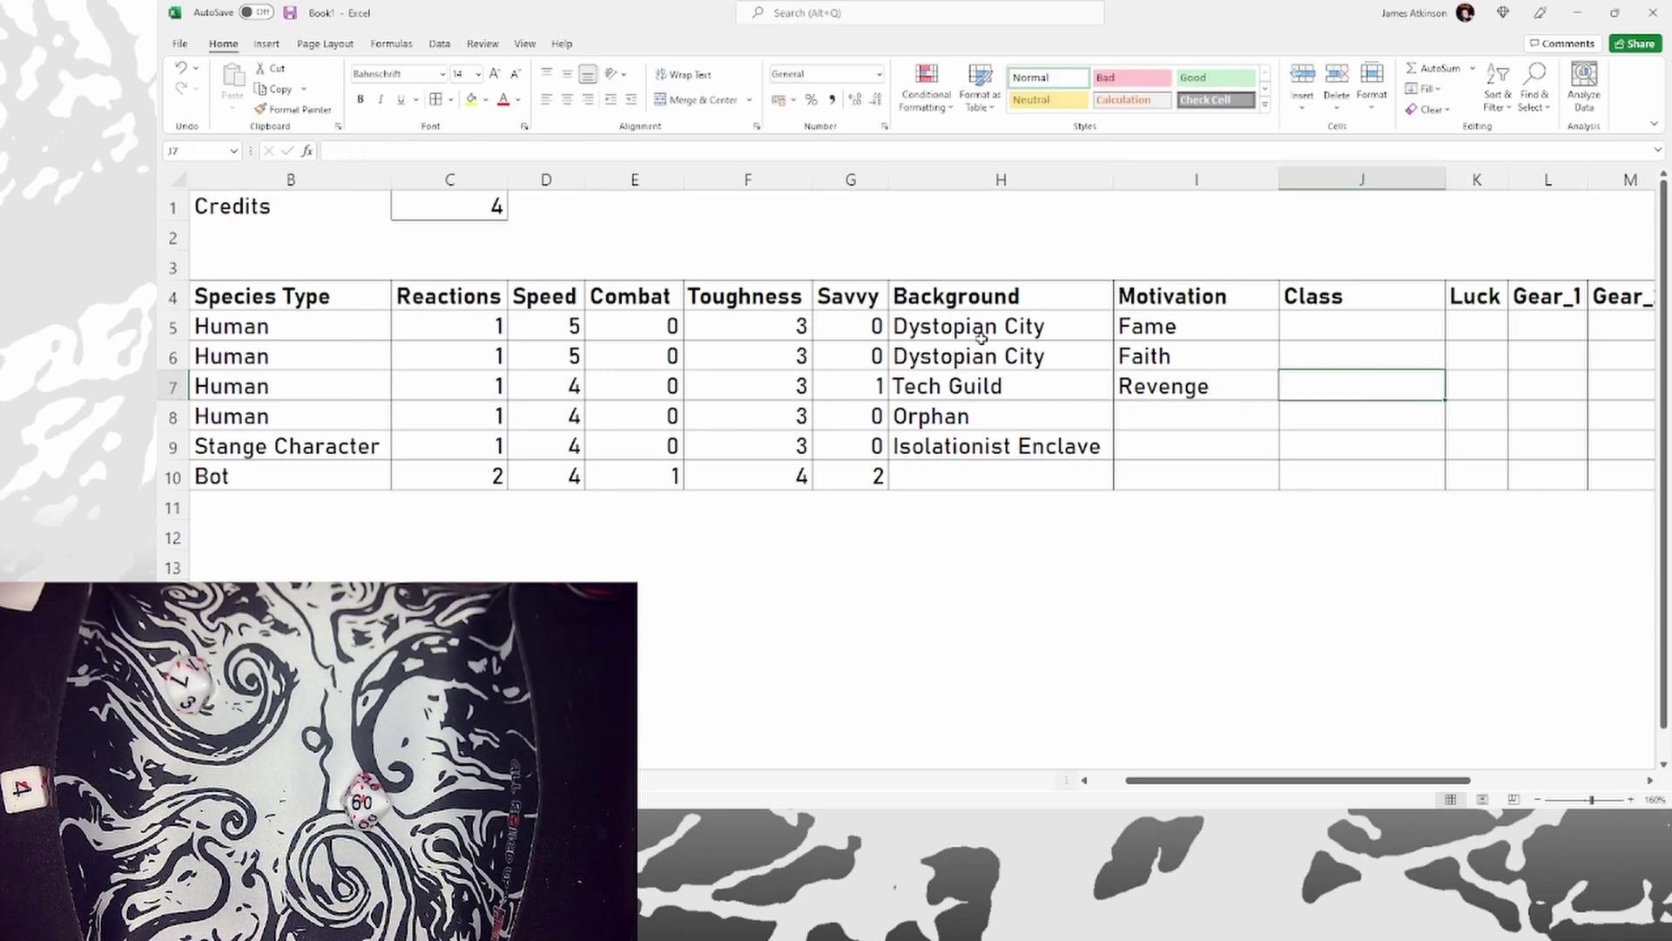
Record Rival in the empty cell beyond the Tech Guild crew member's Notes entry in row 7.
{"action": "key", "text": "Right"}
{"action": "key", "text": "Right"}
{"action": "key", "text": "Right"}
{"action": "key", "text": "Right"}
{"action": "key", "text": "Right"}
{"action": "key", "text": "Right"}
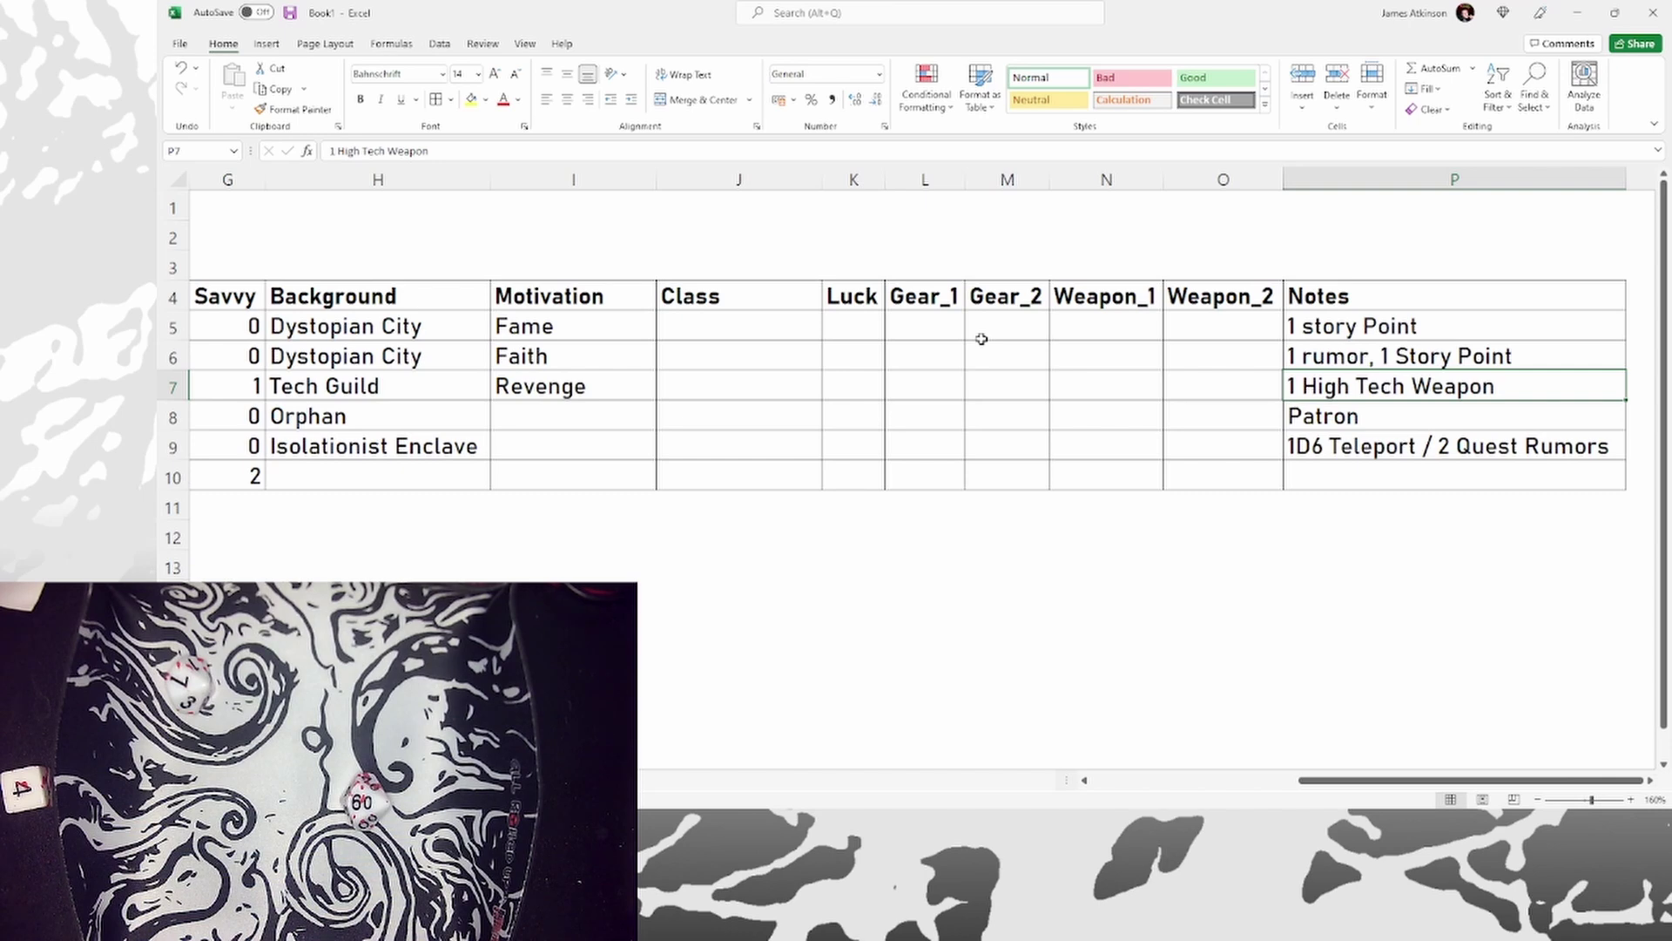
{"action": "key", "text": "Right"}
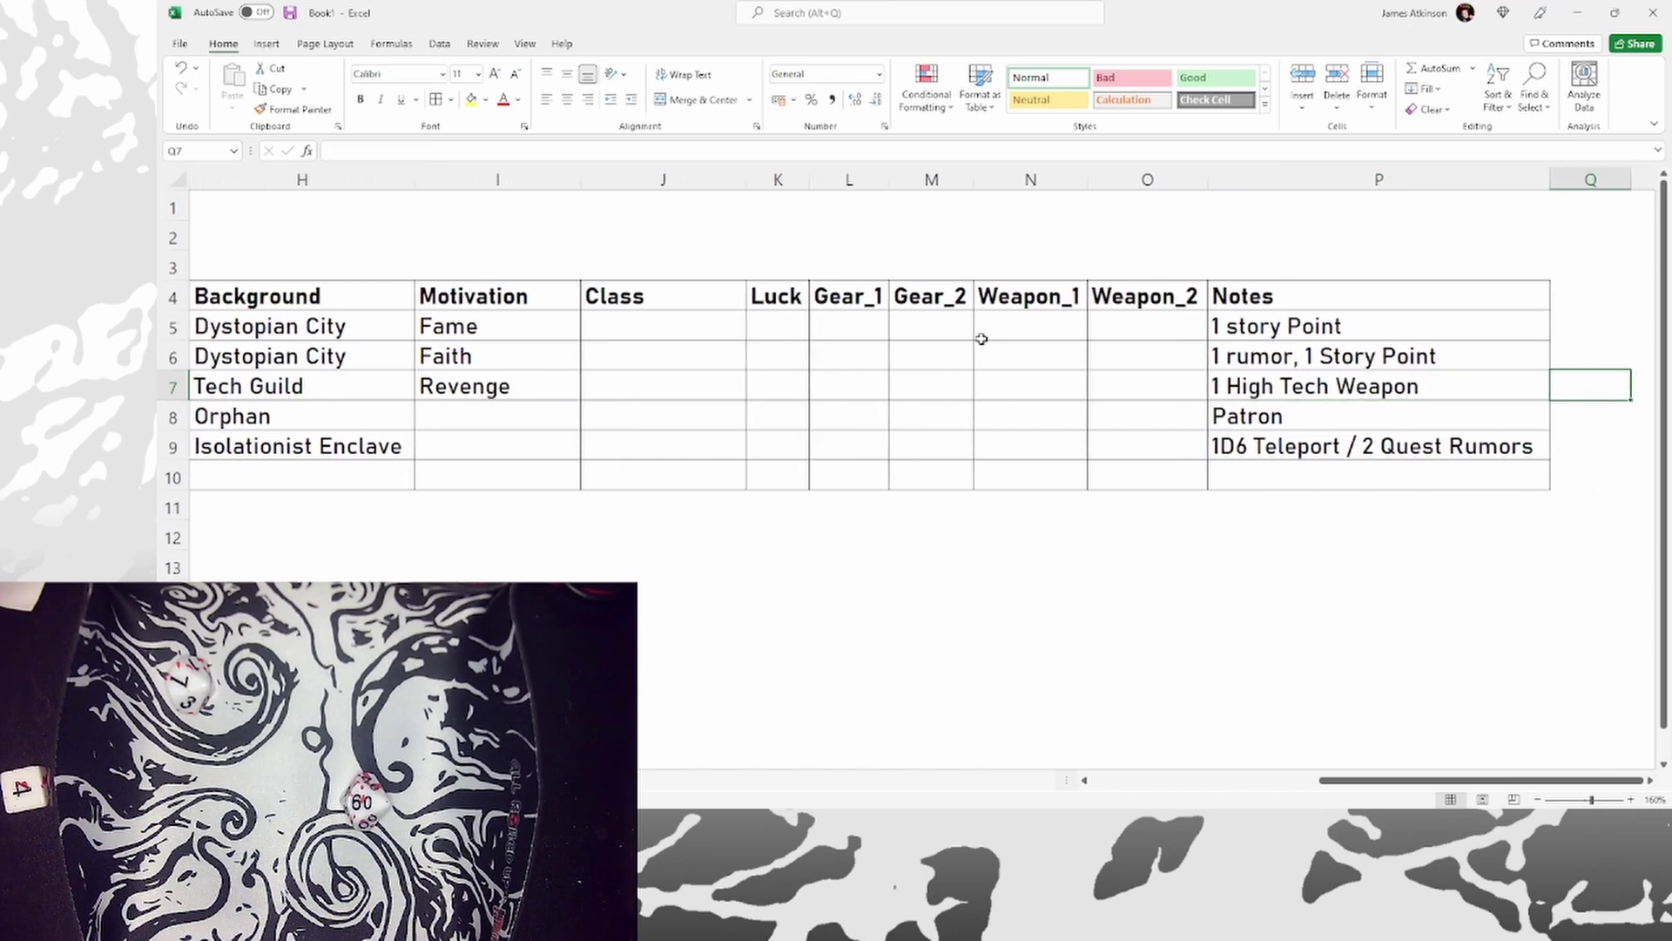
{"action": "key", "text": "Return"}
Enter Discovery as the motivation of the Orphan crew member in row 8.
{"action": "key", "text": "Left"}
{"action": "key", "text": "Left"}
{"action": "key", "text": "Left"}
{"action": "key", "text": "Left"}
{"action": "key", "text": "Left"}
{"action": "key", "text": "Left"}
{"action": "key", "text": "Left"}
{"action": "key", "text": "Left"}
{"action": "key", "text": "Left"}
{"action": "key", "text": "Left"}
{"action": "key", "text": "Left"}
{"action": "key", "text": "Left"}
{"action": "key", "text": "Right"}
{"action": "key", "text": "Right"}
{"action": "key", "text": "Right"}
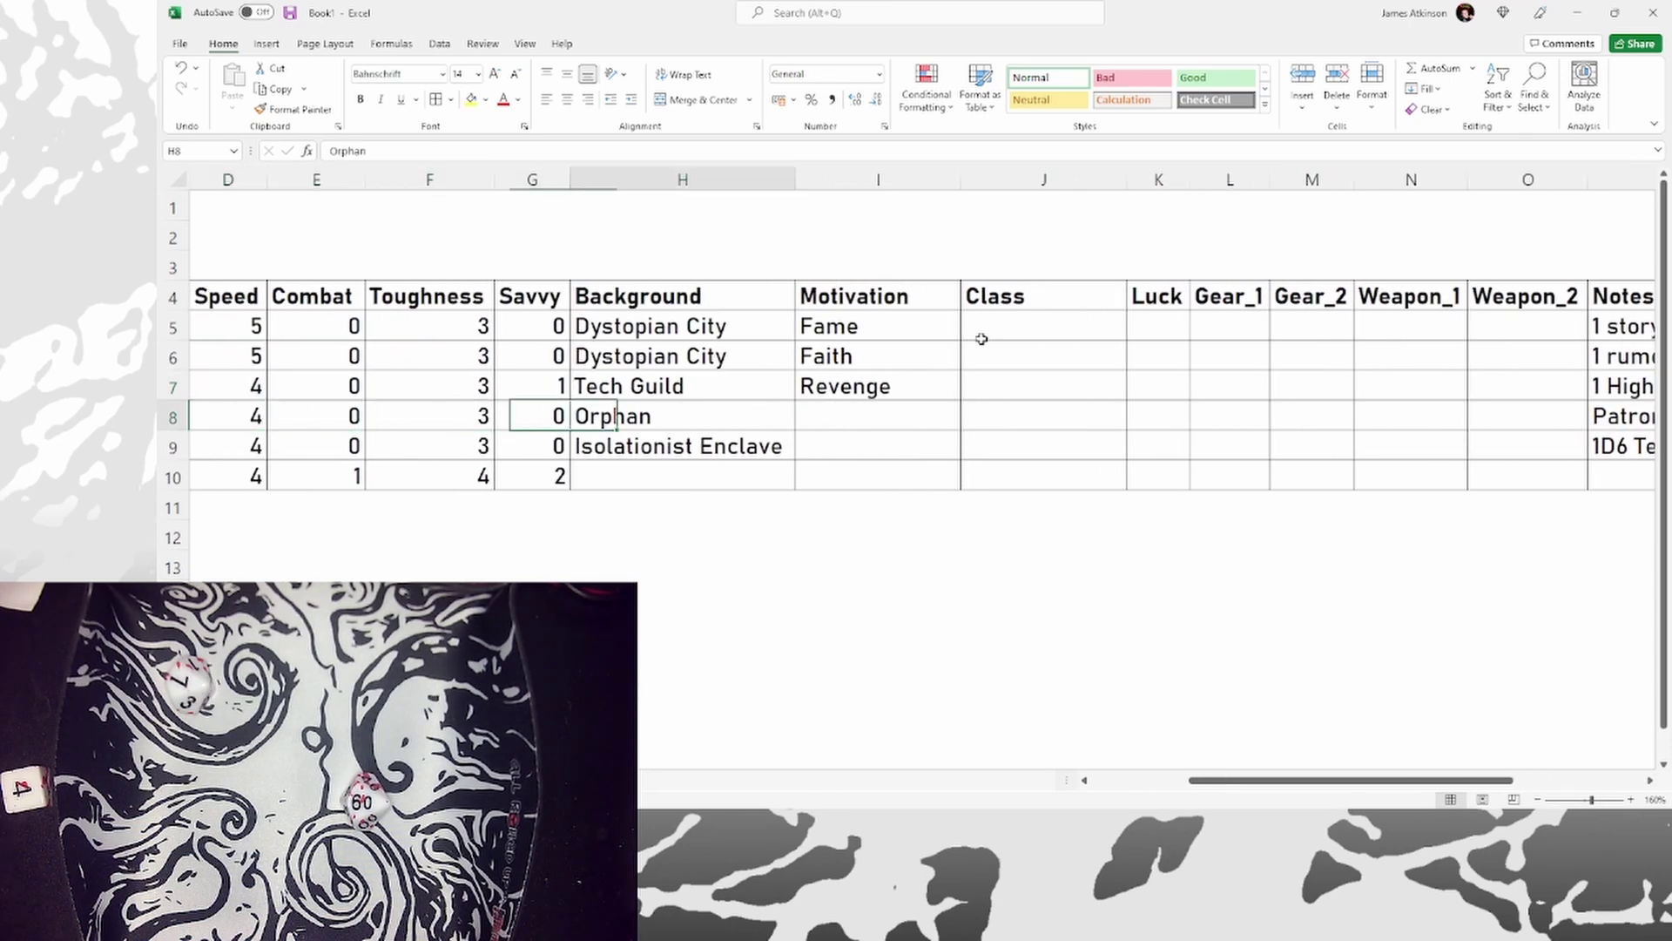
{"action": "key", "text": "Left"}
{"action": "key", "text": "Left"}
{"action": "key", "text": "Left"}
{"action": "key", "text": "Left"}
{"action": "key", "text": "Left"}
{"action": "key", "text": "Left"}
{"action": "key", "text": "Left"}
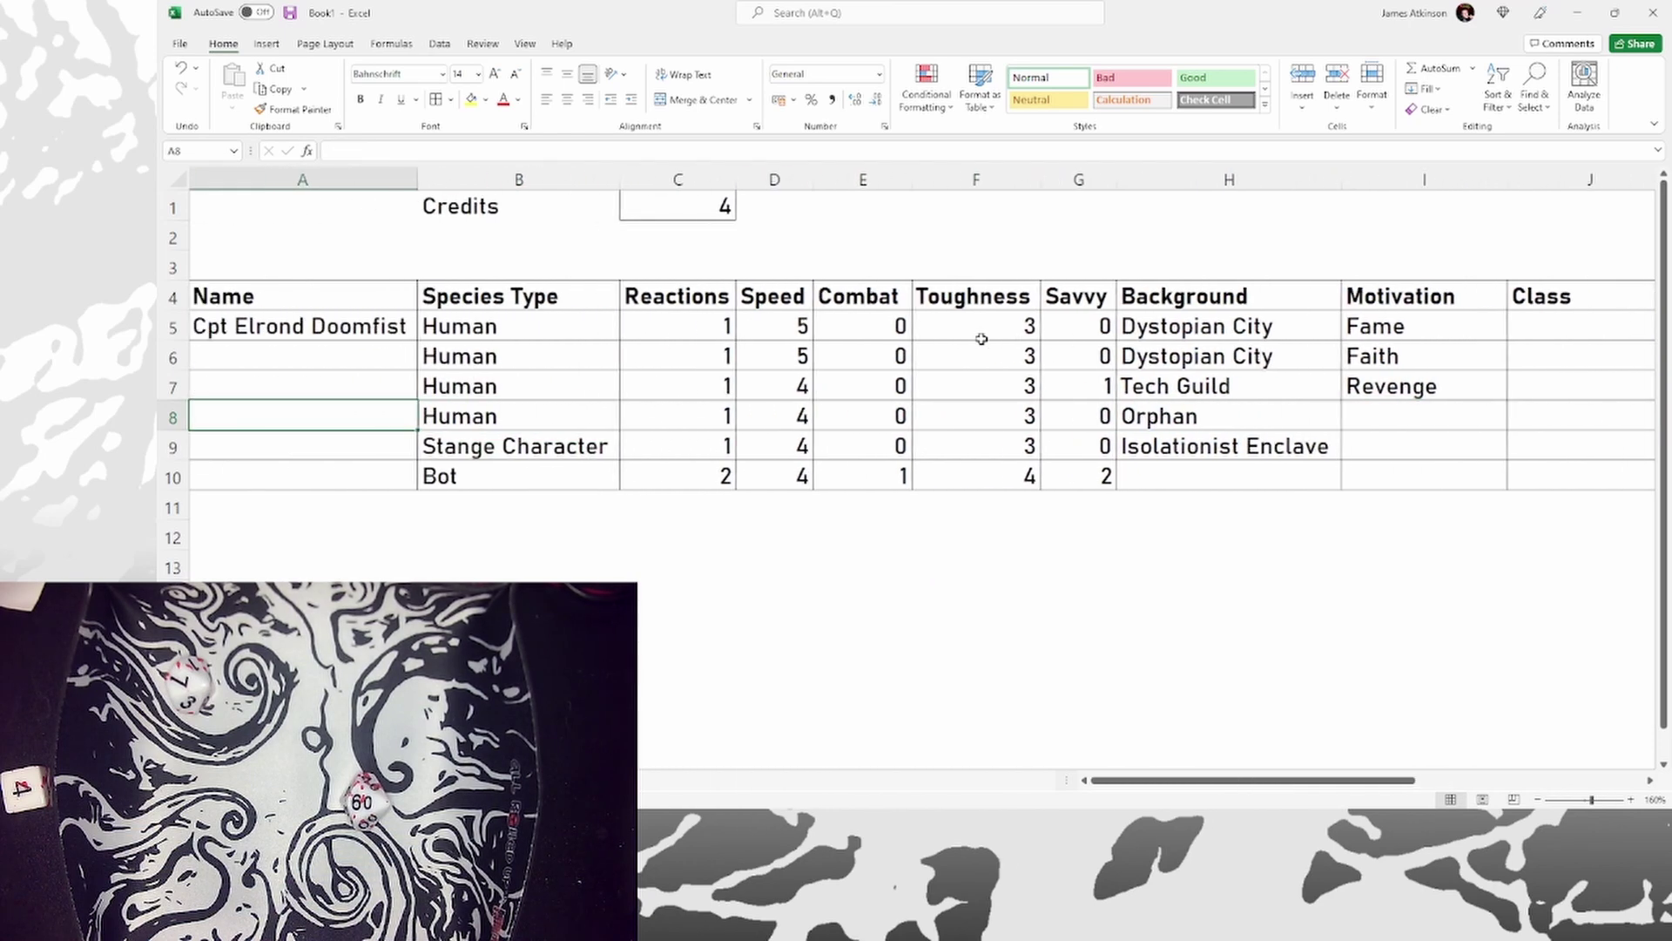
{"action": "key", "text": "Right"}
{"action": "key", "text": "Right"}
{"action": "key", "text": "Right"}
{"action": "key", "text": "Right"}
{"action": "key", "text": "Right"}
{"action": "key", "text": "Right"}
{"action": "key", "text": "Right"}
{"action": "key", "text": "Right"}
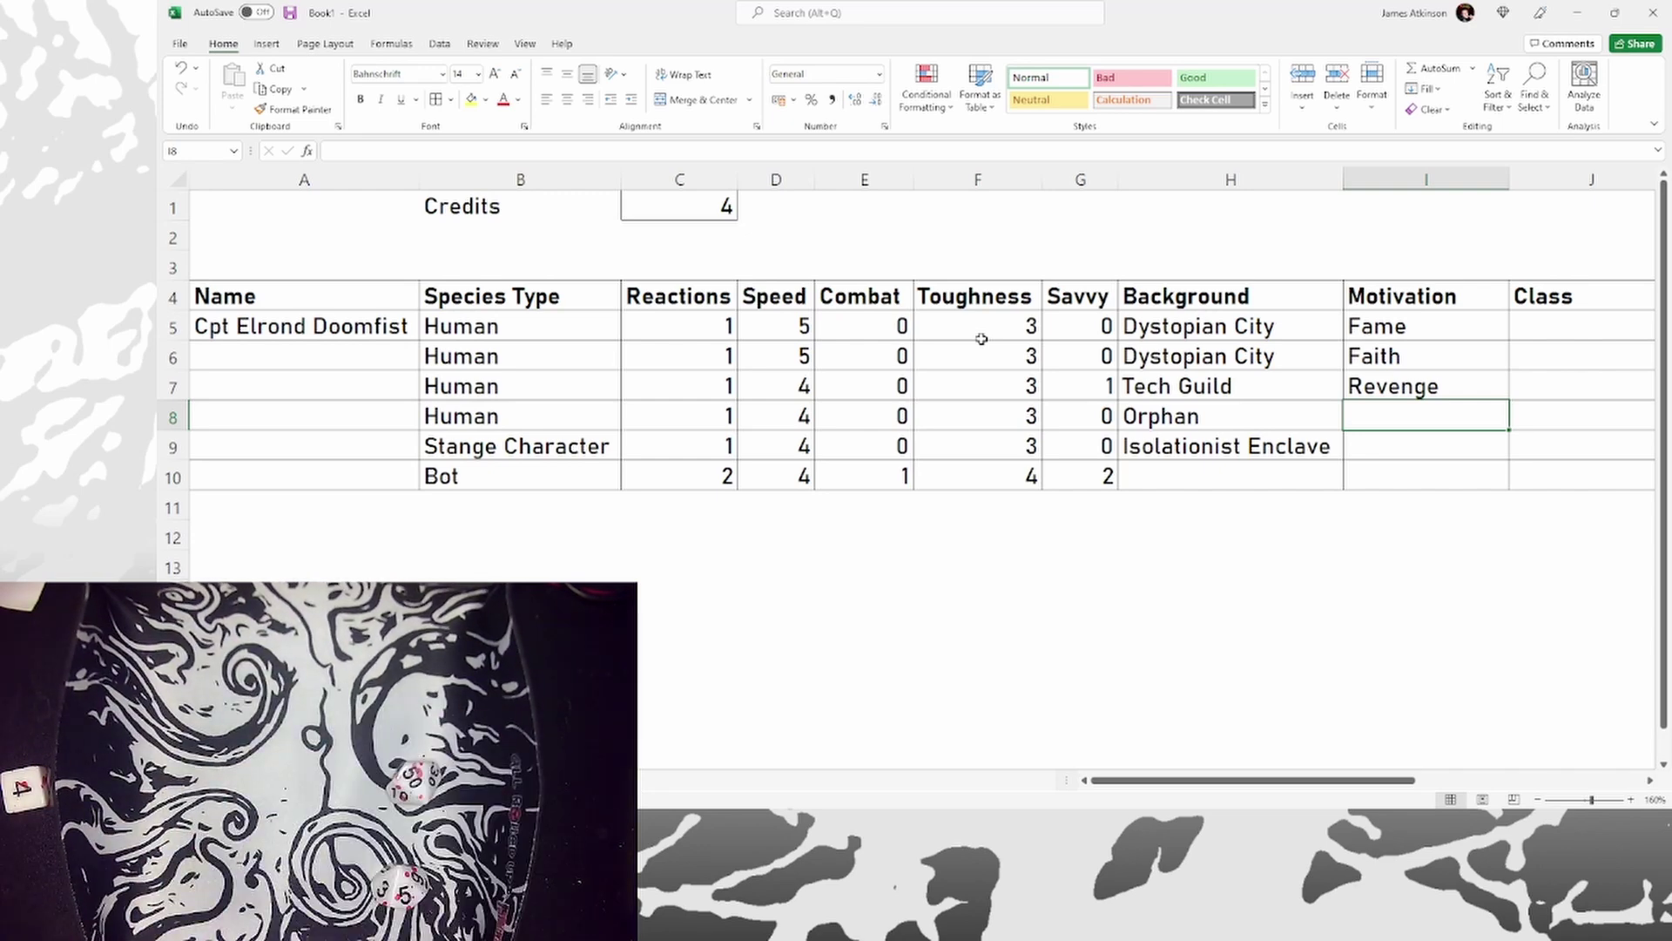
{"action": "type", "text": "Discovery"}
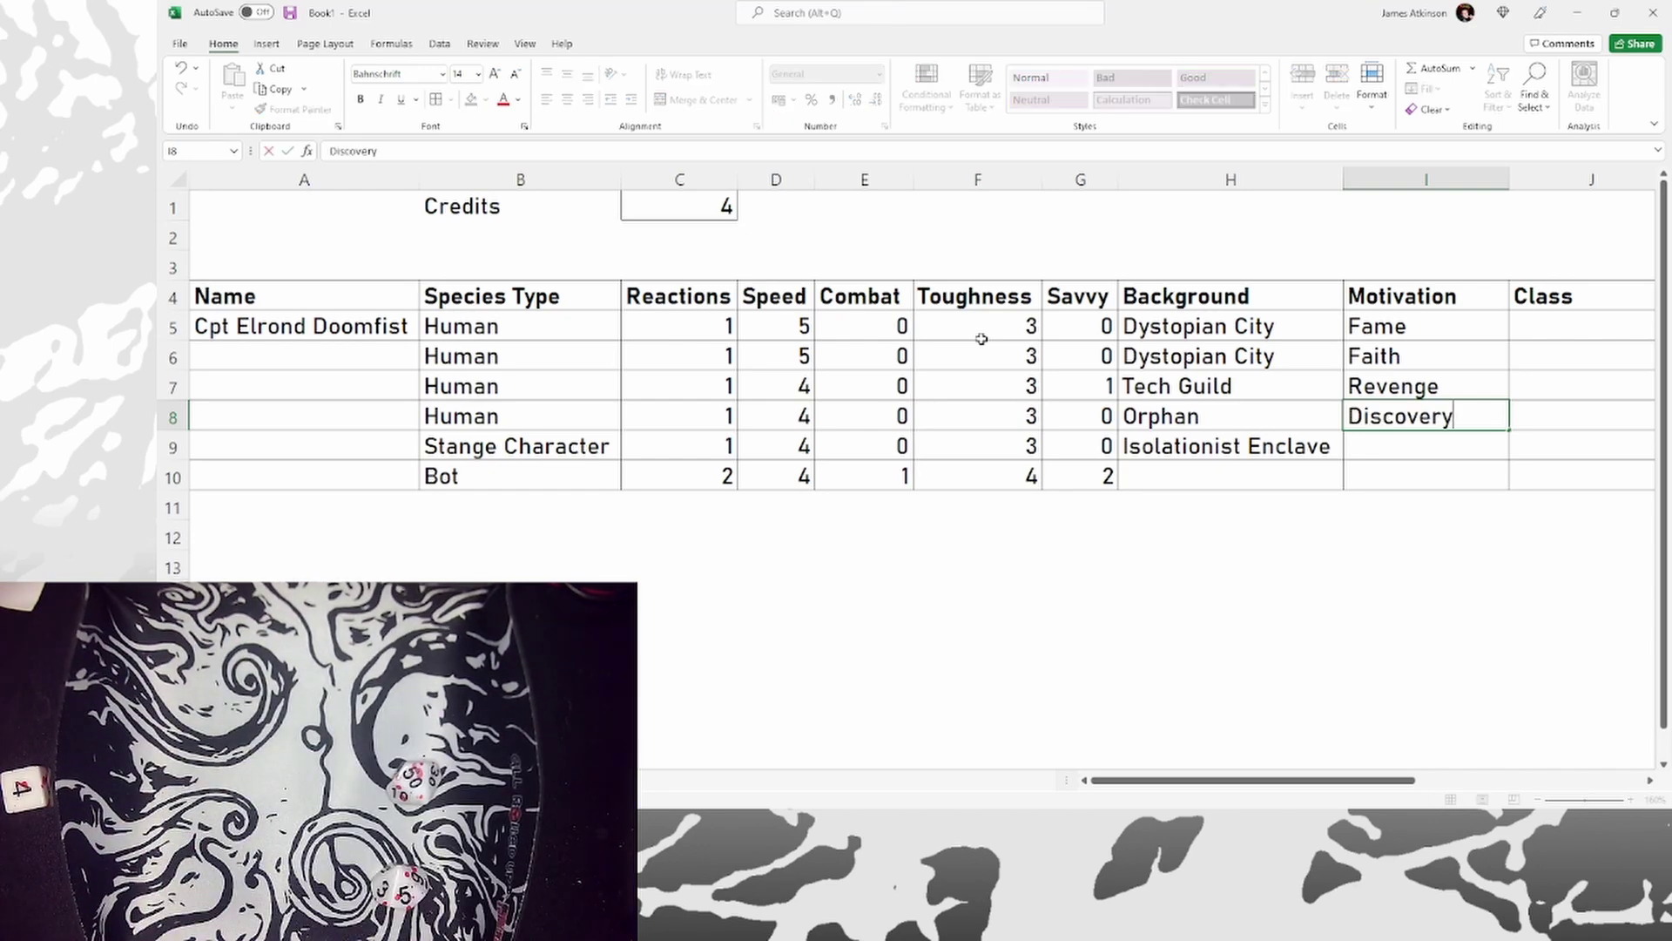
{"action": "key", "text": "Right"}
Set the Orphan crew member's Savvy to 1 in row 8.
{"action": "key", "text": "Right"}
{"action": "key", "text": "Right"}
{"action": "key", "text": "Right"}
{"action": "key", "text": "Right"}
{"action": "key", "text": "Right"}
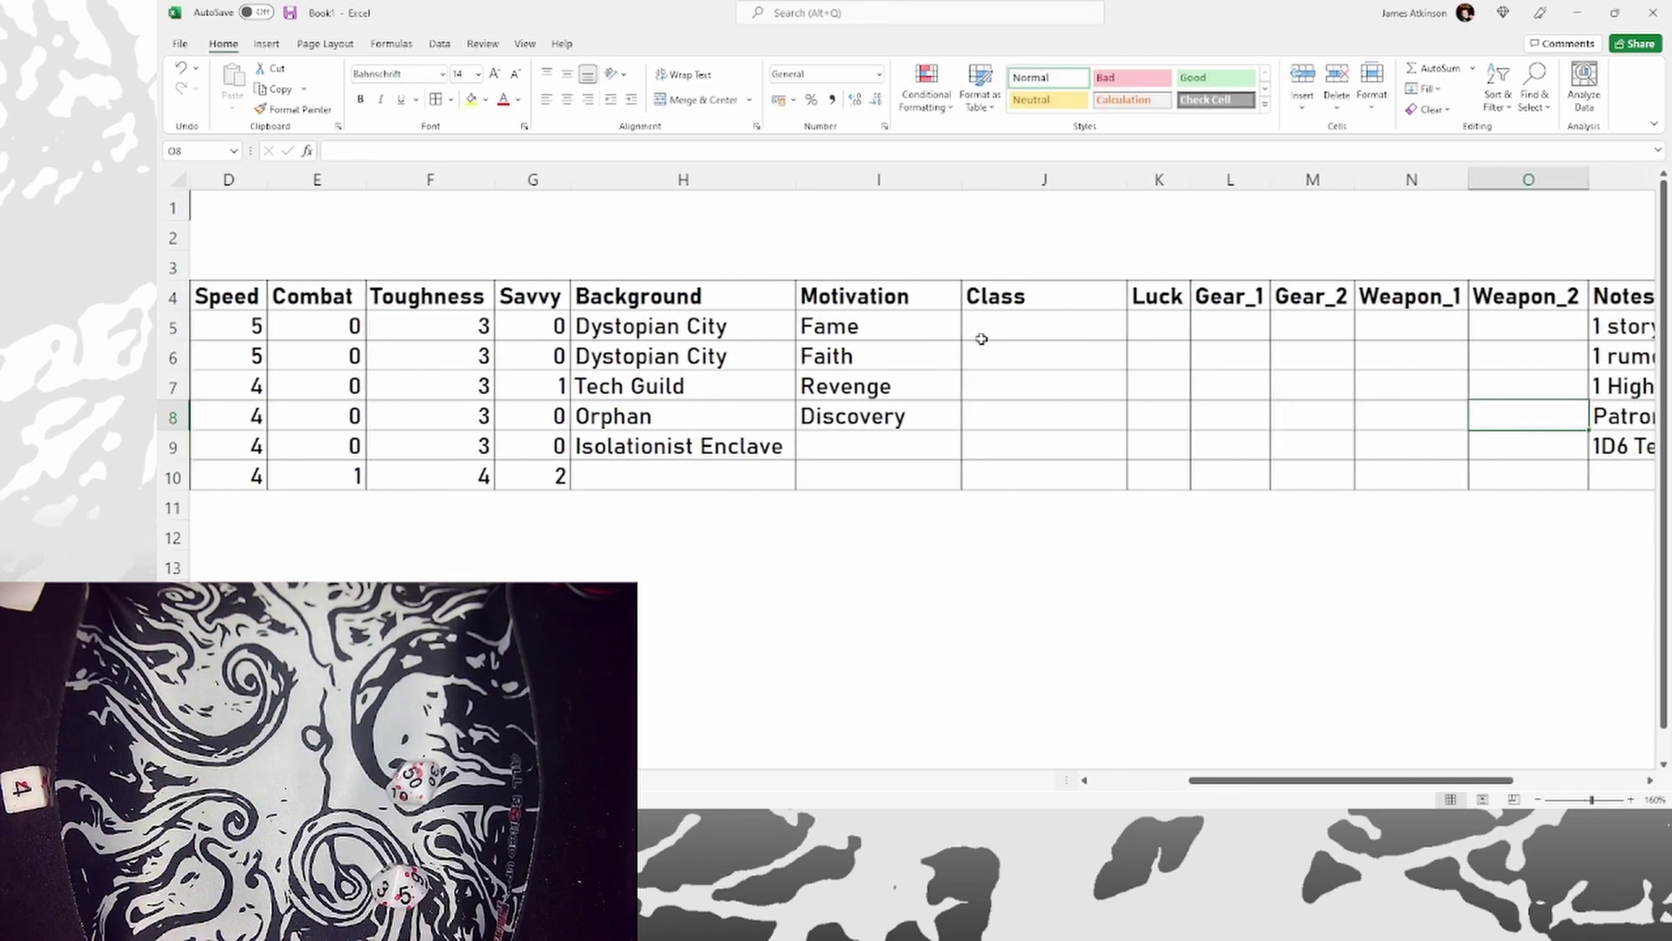
{"action": "key", "text": "Right"}
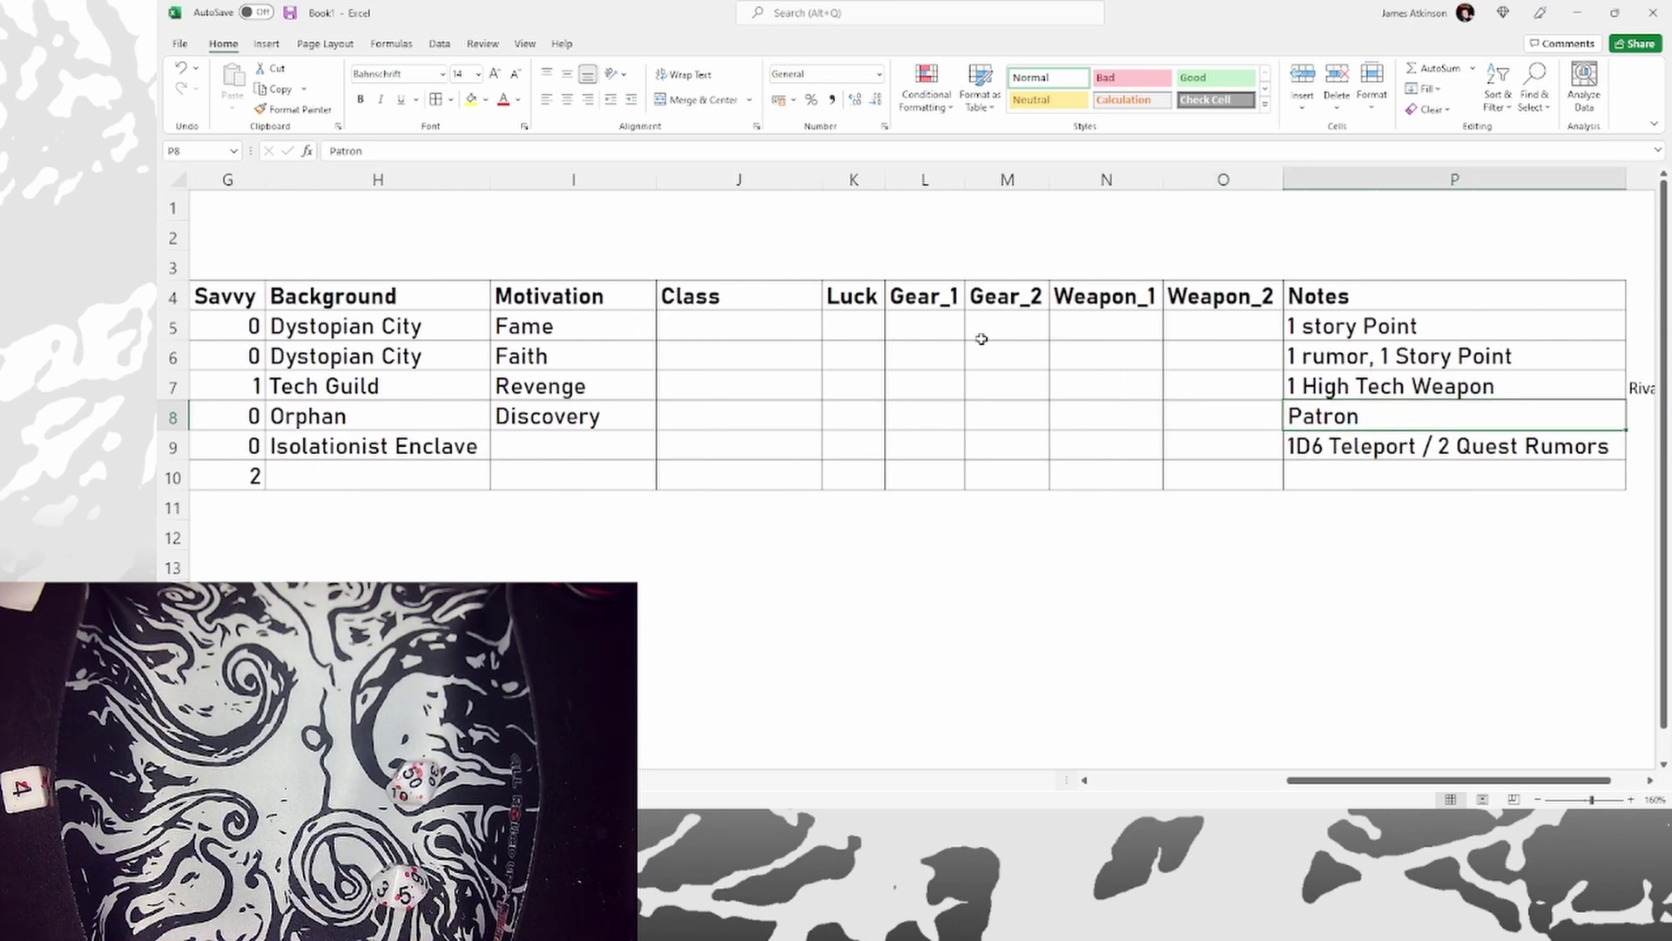
{"action": "key", "text": "Left"}
{"action": "key", "text": "Left"}
{"action": "key", "text": "Left"}
{"action": "key", "text": "Left"}
{"action": "key", "text": "Left"}
{"action": "key", "text": "Left"}
{"action": "key", "text": "Left"}
{"action": "key", "text": "Left"}
{"action": "key", "text": "Left"}
{"action": "key", "text": "Left"}
{"action": "key", "text": "Left"}
{"action": "key", "text": "Left"}
{"action": "key", "text": "Left"}
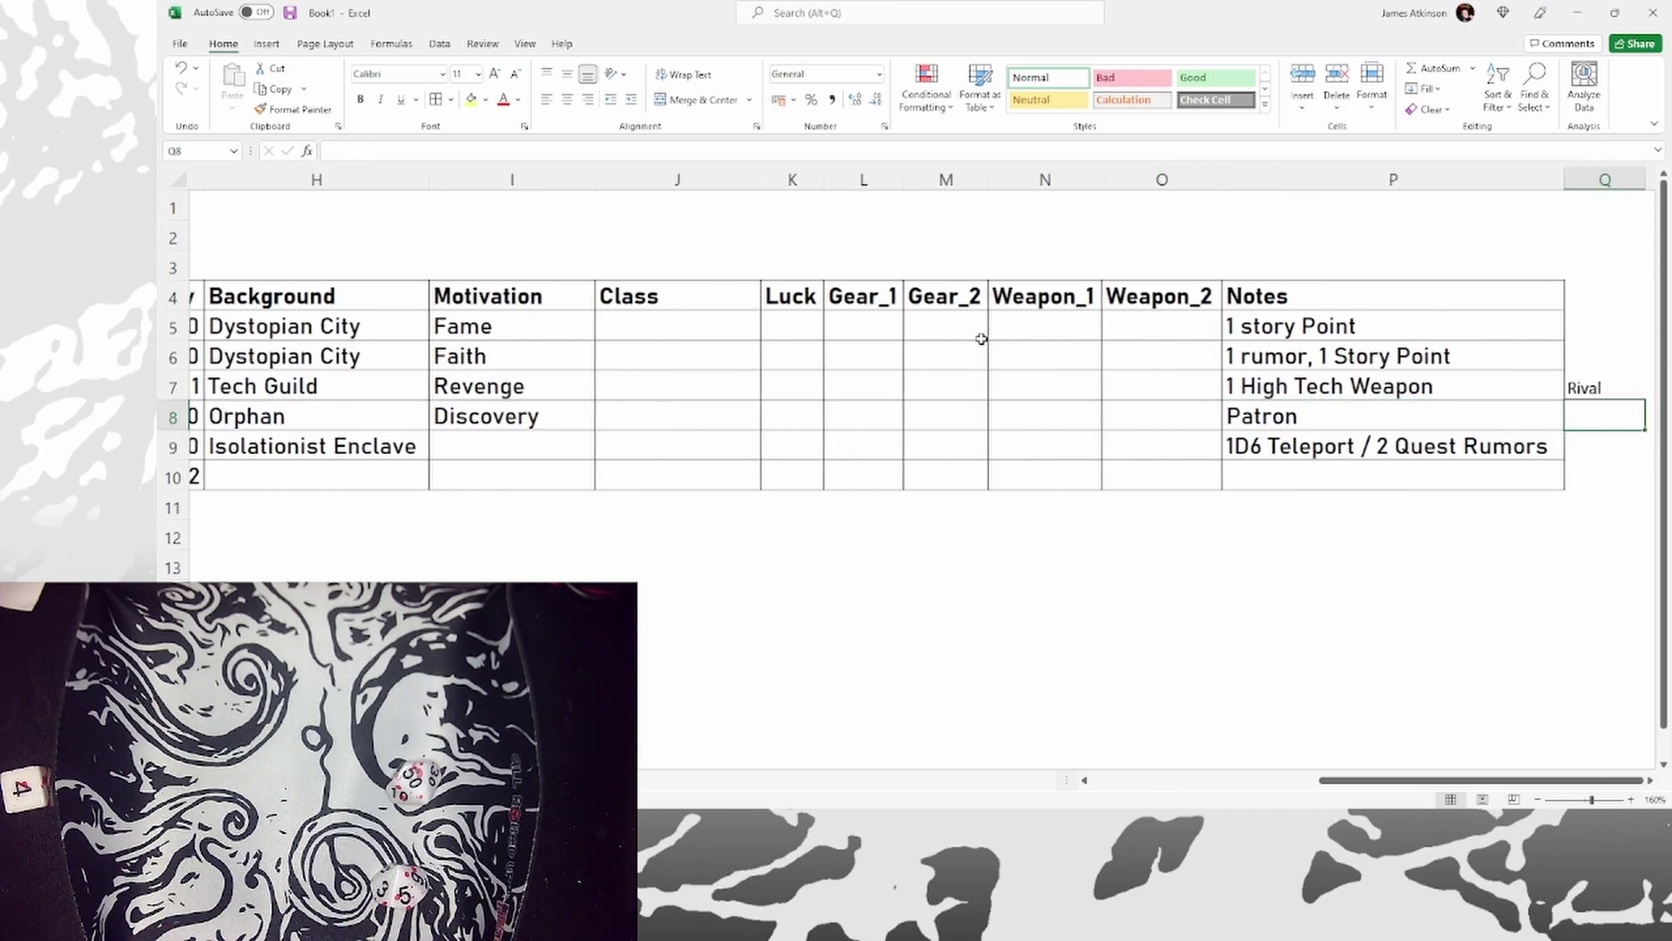
{"action": "key", "text": "Left"}
{"action": "key", "text": "Right"}
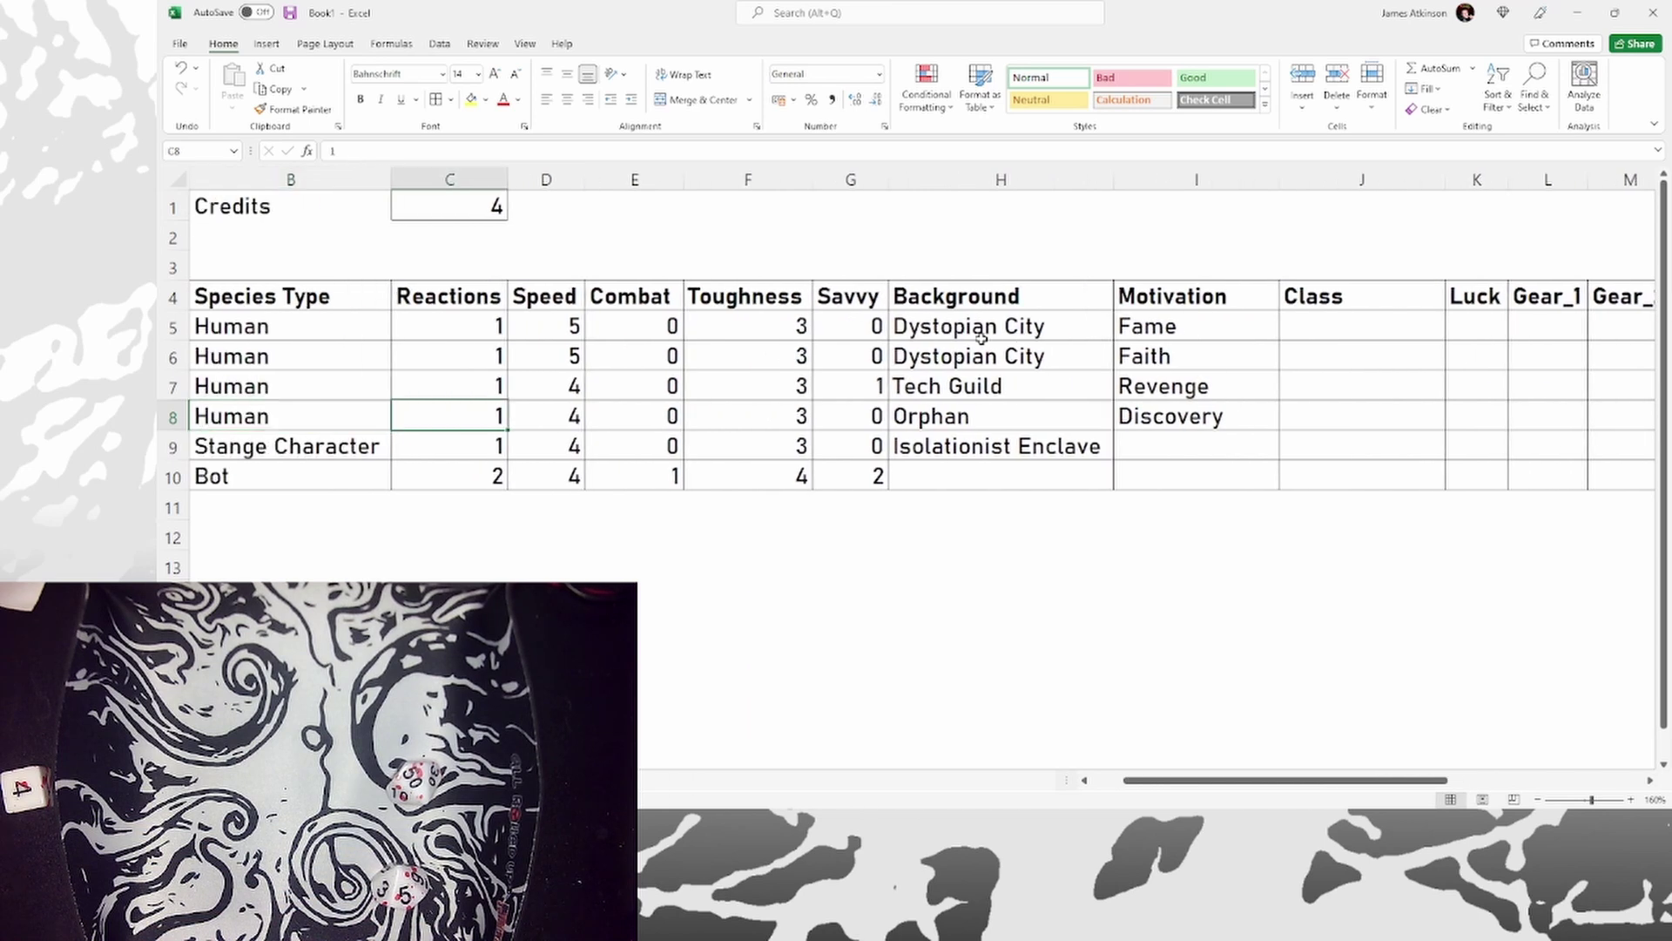
{"action": "key", "text": "Right"}
{"action": "key", "text": "Right"}
{"action": "key", "text": "Right"}
{"action": "key", "text": "Right"}
{"action": "type", "text": "1"}
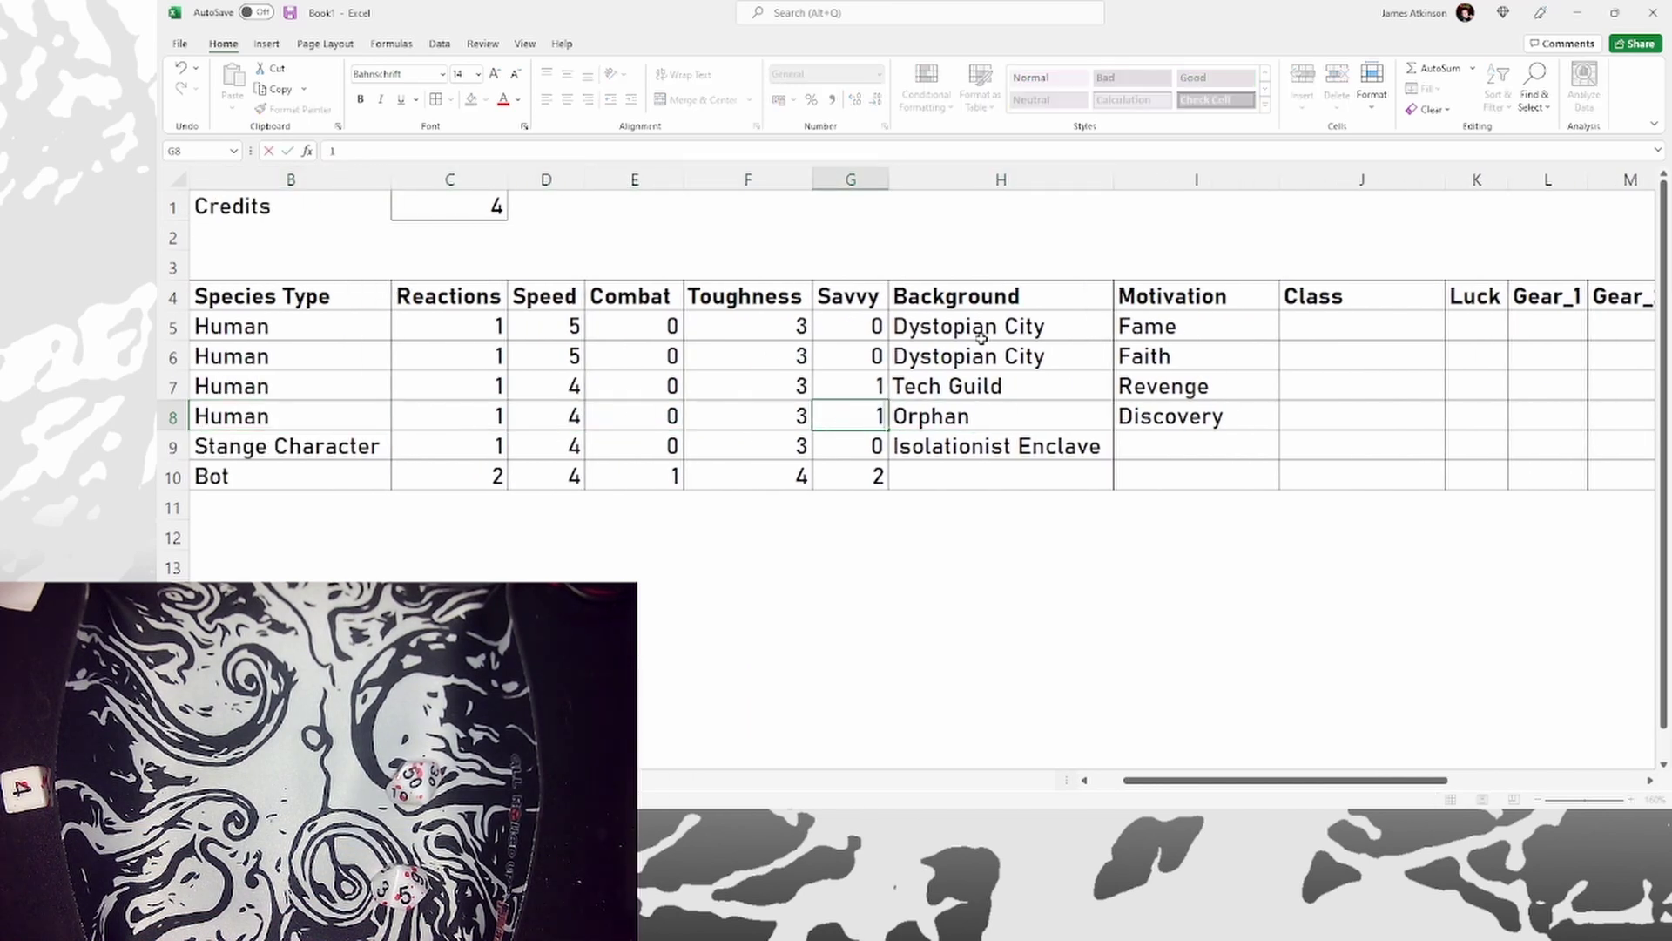
{"action": "key", "text": "Right"}
Append "+1 Gear" to the Orphan's Patron note, and extend the Notes heading and borders over the column containing Rival.
{"action": "key", "text": "Right"}
{"action": "key", "text": "Right"}
{"action": "key", "text": "Right"}
{"action": "key", "text": "Right"}
{"action": "key", "text": "Right"}
{"action": "key", "text": "Right"}
{"action": "key", "text": "Right"}
{"action": "key", "text": "Right"}
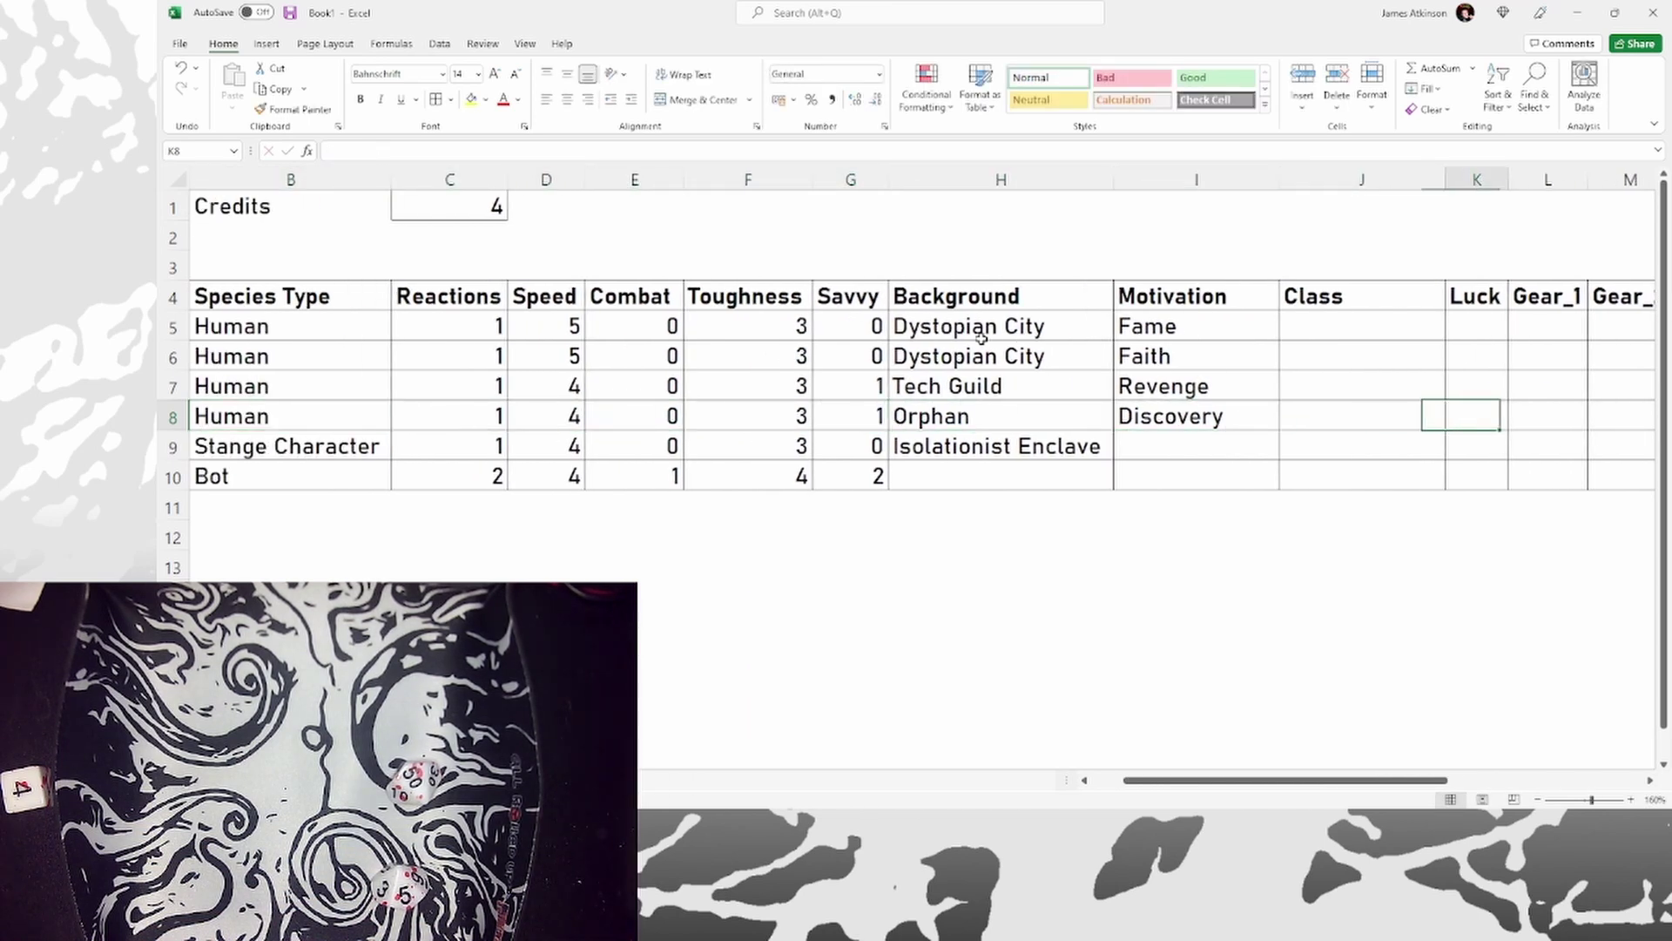
Enter Escape as the motivation of the Stange Character in row 9.
{"action": "key", "text": "Left"}
{"action": "key", "text": "Left"}
{"action": "key", "text": "Left"}
{"action": "key", "text": "Left"}
{"action": "key", "text": "Left"}
{"action": "key", "text": "Left"}
{"action": "key", "text": "Left"}
{"action": "key", "text": "Left"}
{"action": "key", "text": "Left"}
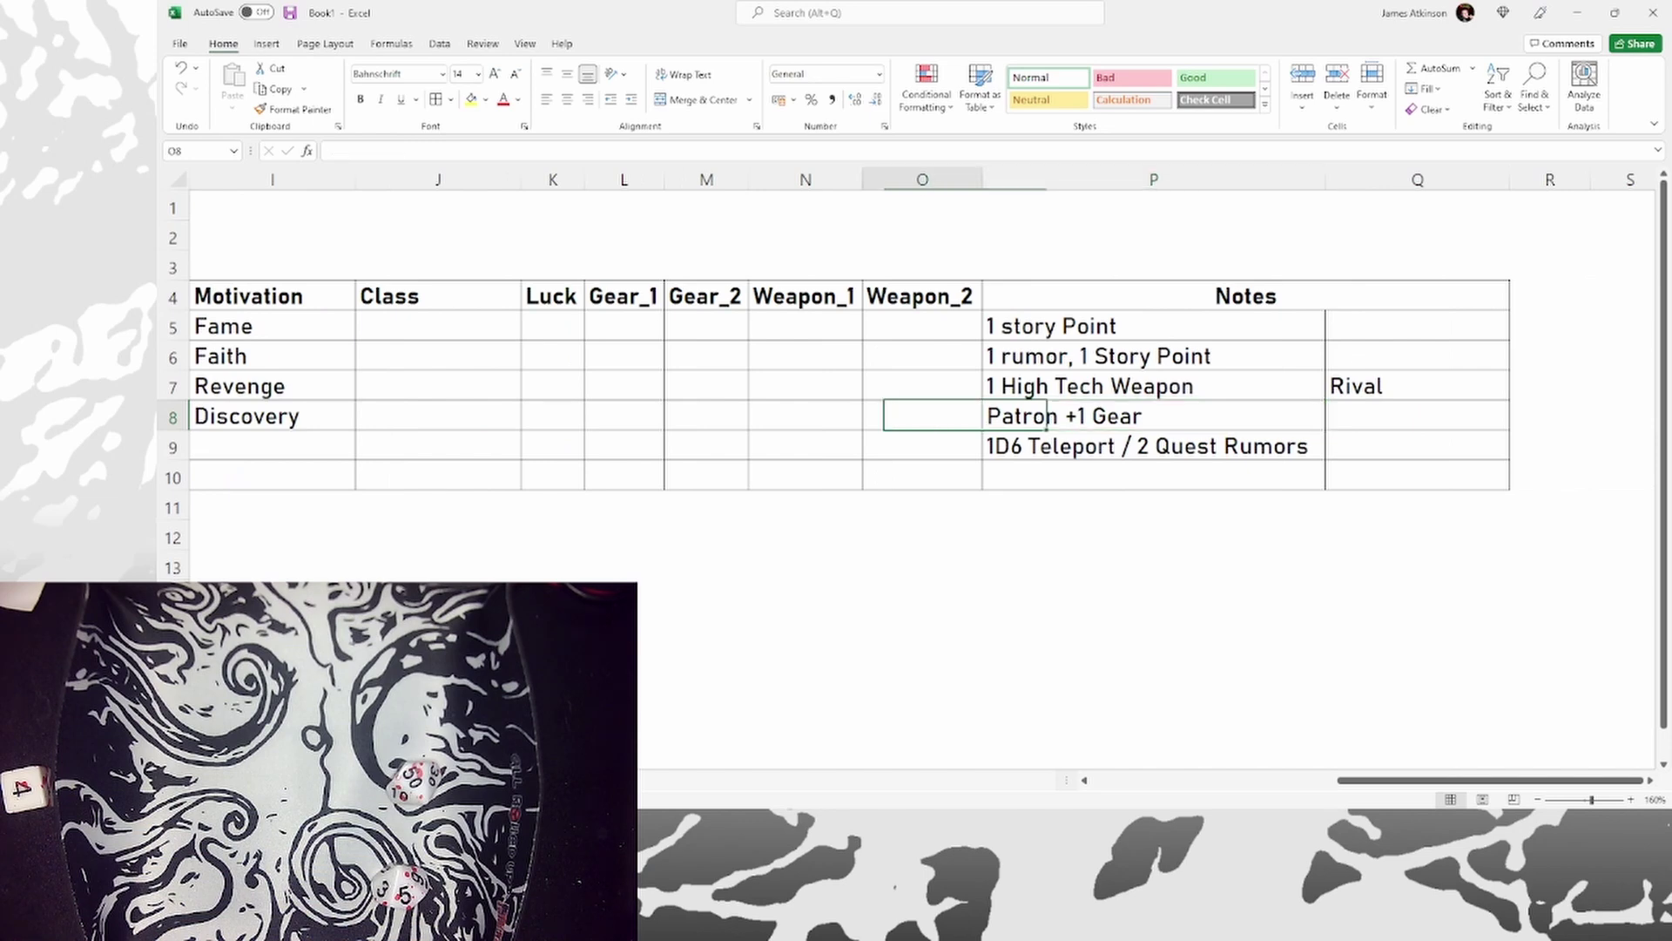
{"action": "key", "text": "Down"}
{"action": "key", "text": "Left"}
{"action": "key", "text": "Left"}
{"action": "key", "text": "Left"}
{"action": "key", "text": "Left"}
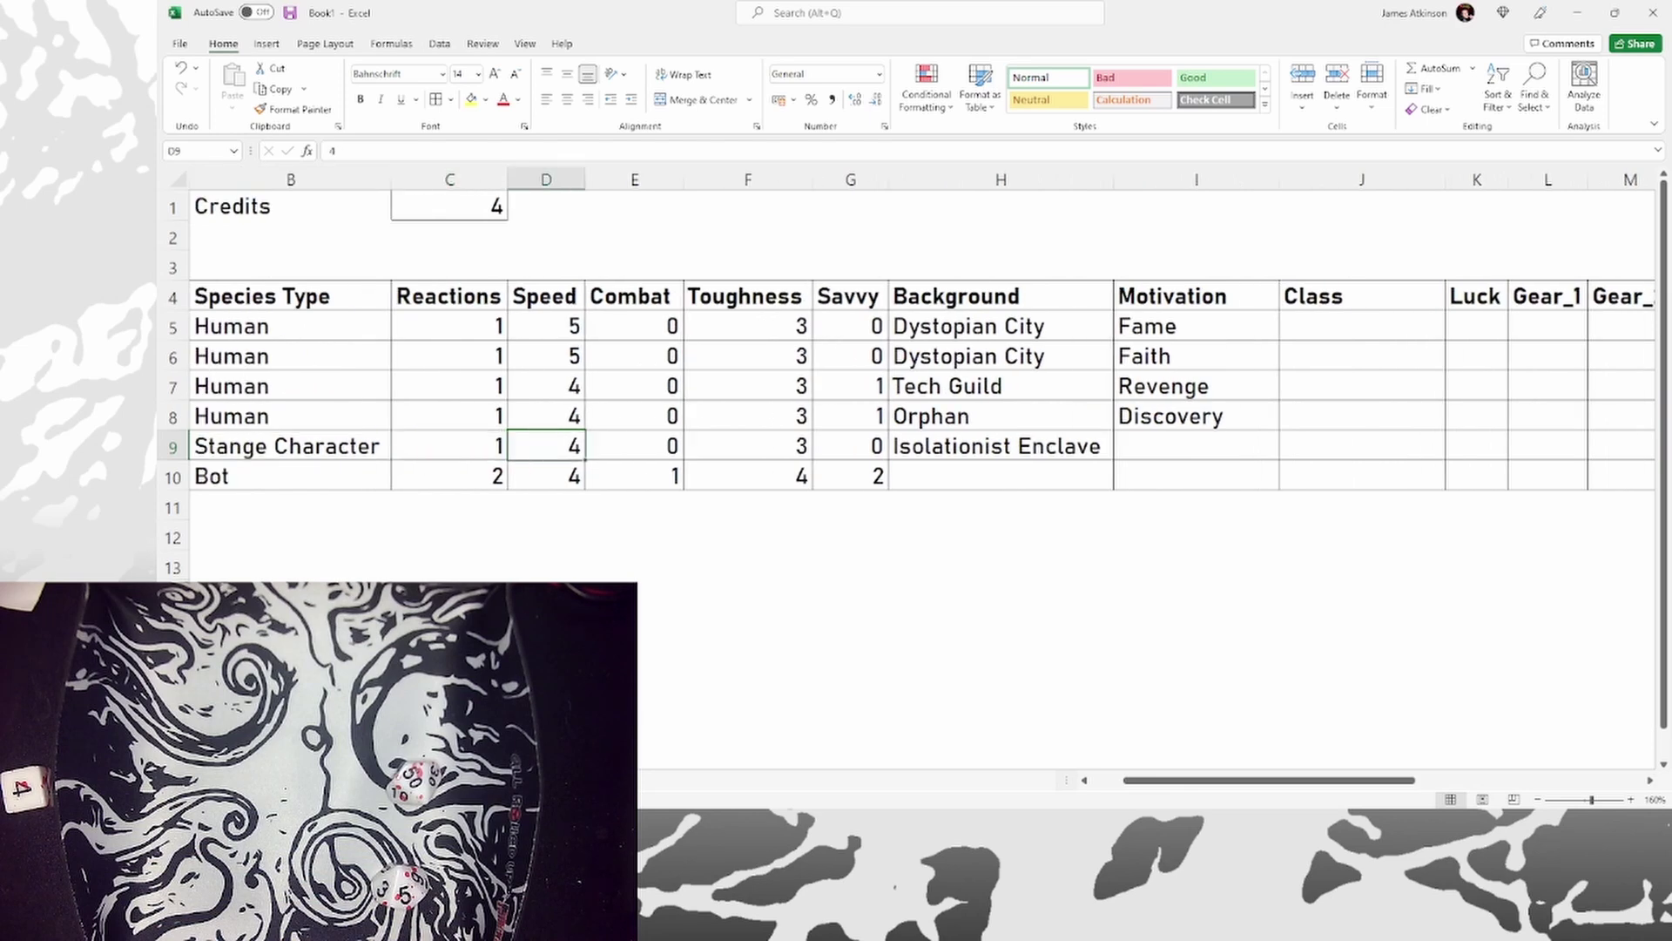
{"action": "key", "text": "Right"}
{"action": "key", "text": "Right"}
{"action": "key", "text": "Right"}
{"action": "key", "text": "Right"}
{"action": "key", "text": "Right"}
{"action": "key", "text": "Right"}
{"action": "key", "text": "Right"}
{"action": "key", "text": "Left"}
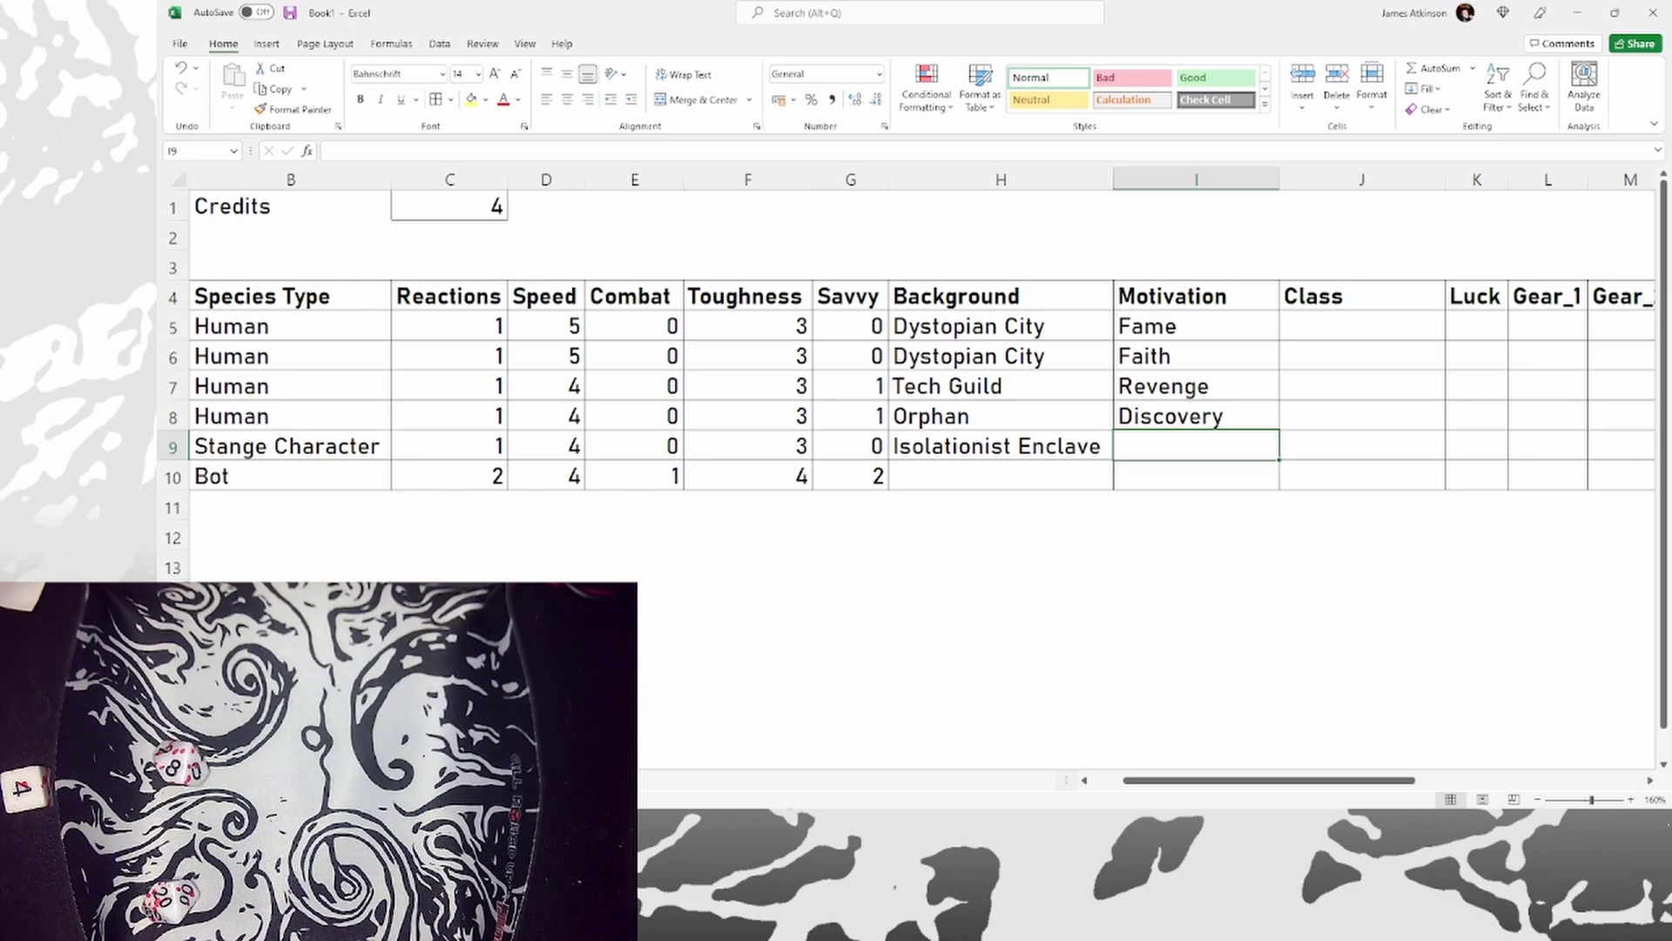
{"action": "type", "text": "Escape"}
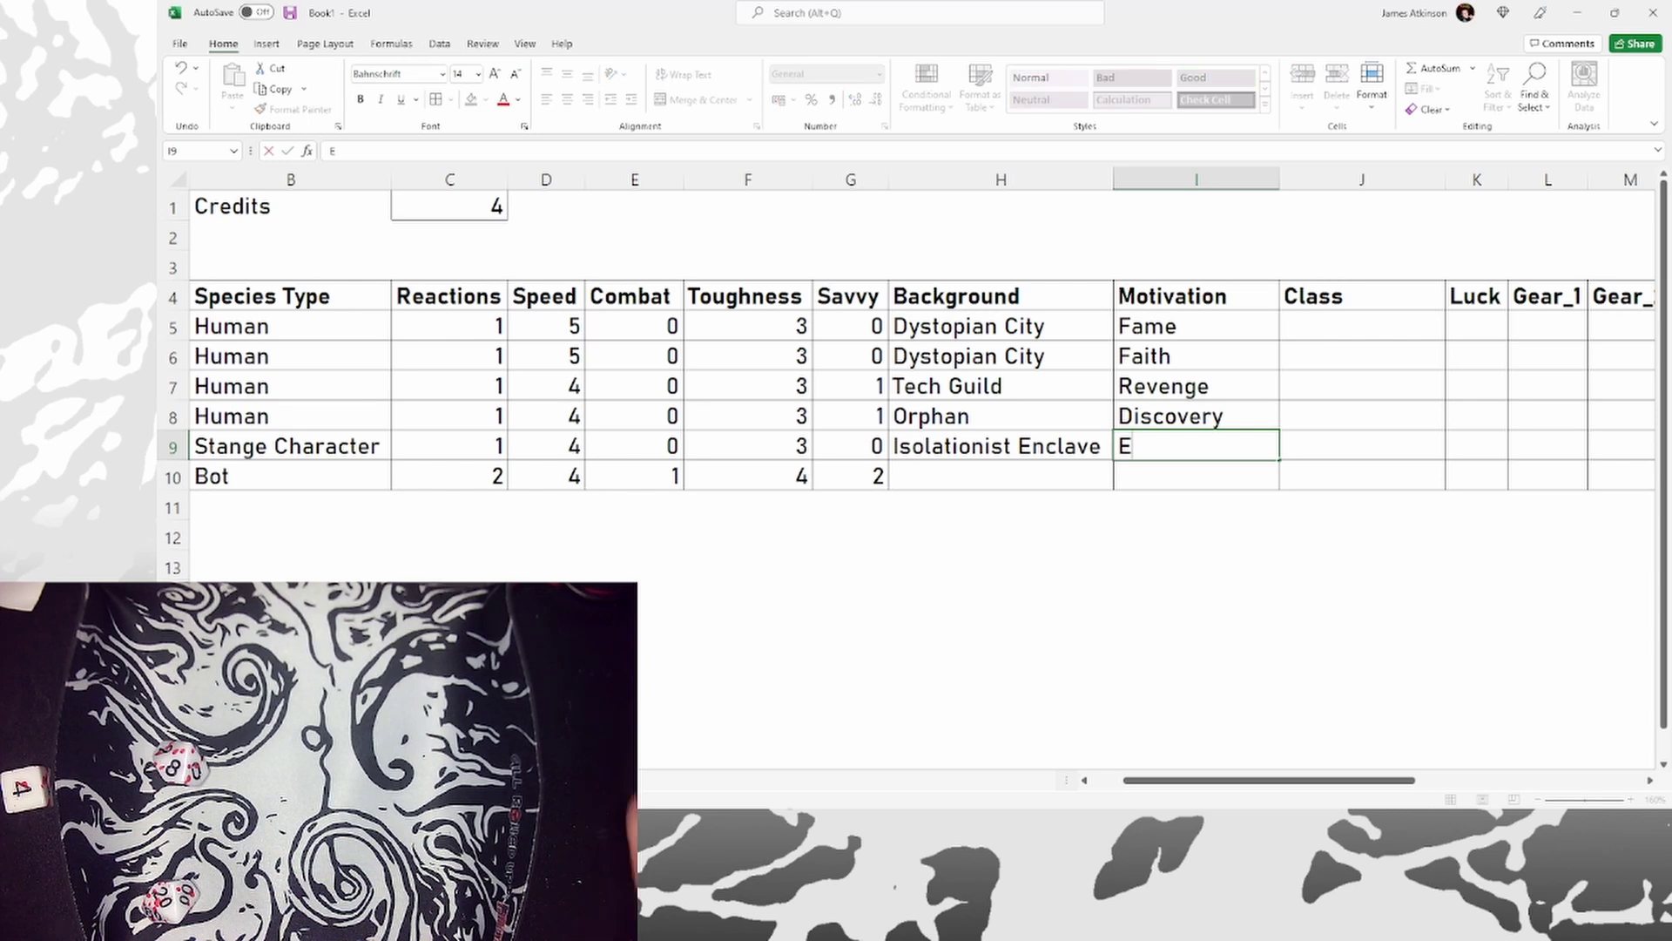
Set the Speed of the Stange Character in row 9 to 5.
{"action": "left_click", "coordinate": [546, 446]}
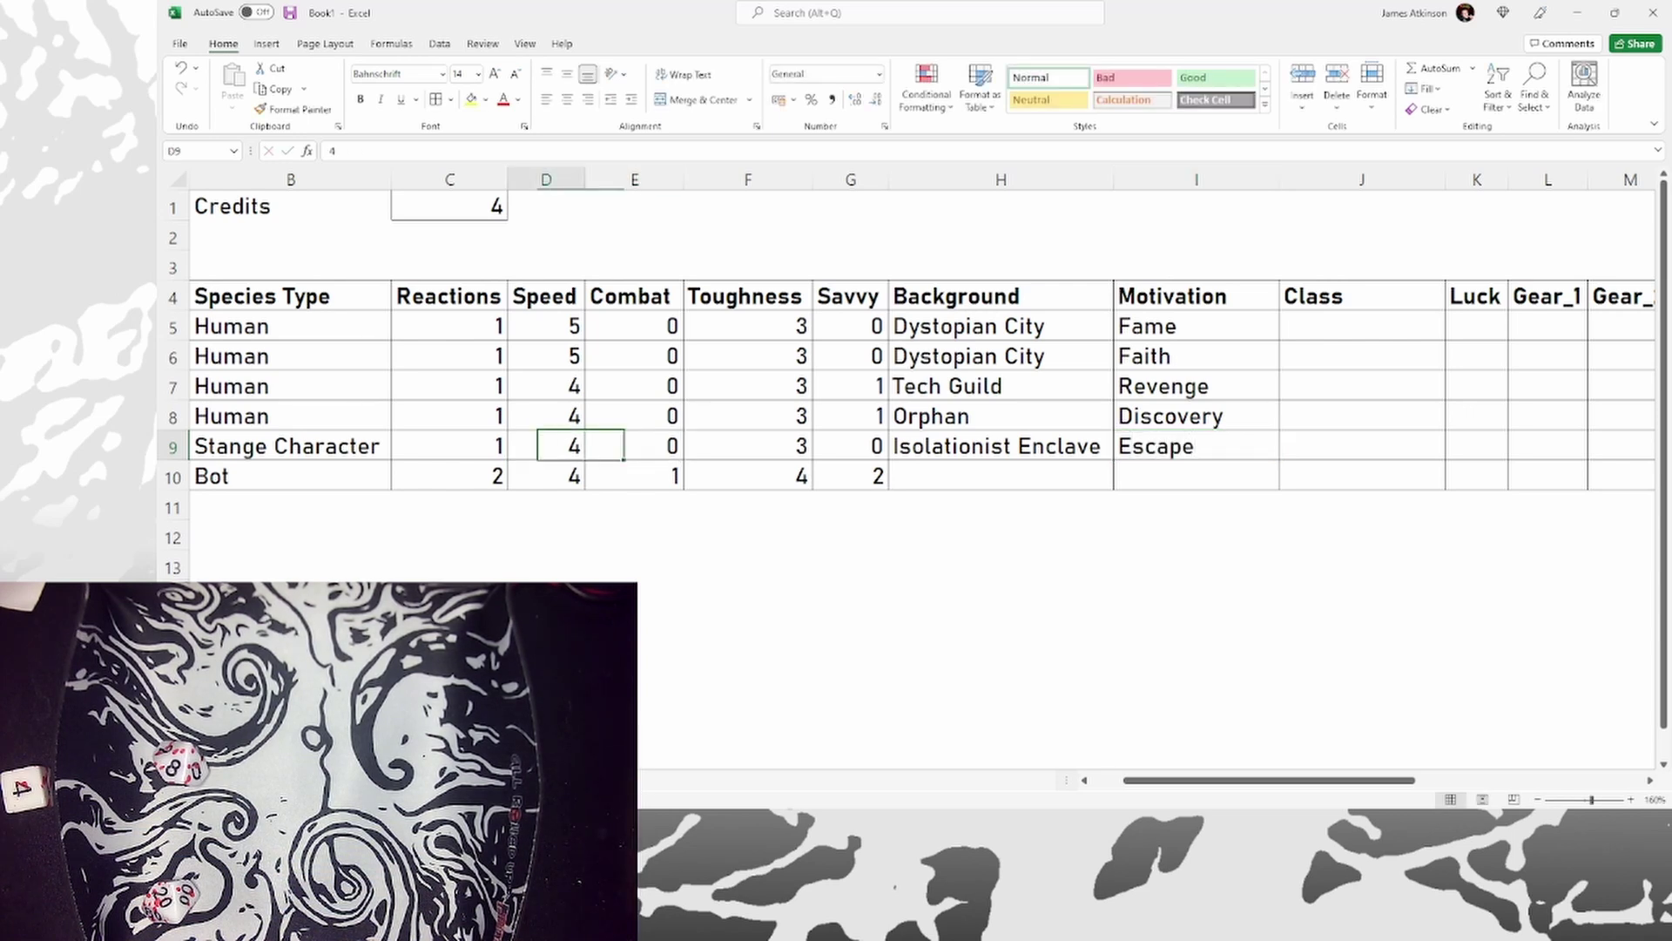
{"action": "type", "text": "5"}
{"action": "key", "text": "Right"}
{"action": "key", "text": "Right"}
{"action": "key", "text": "Right"}
{"action": "key", "text": "Right"}
{"action": "key", "text": "Right"}
{"action": "key", "text": "Right"}
{"action": "key", "text": "Right"}
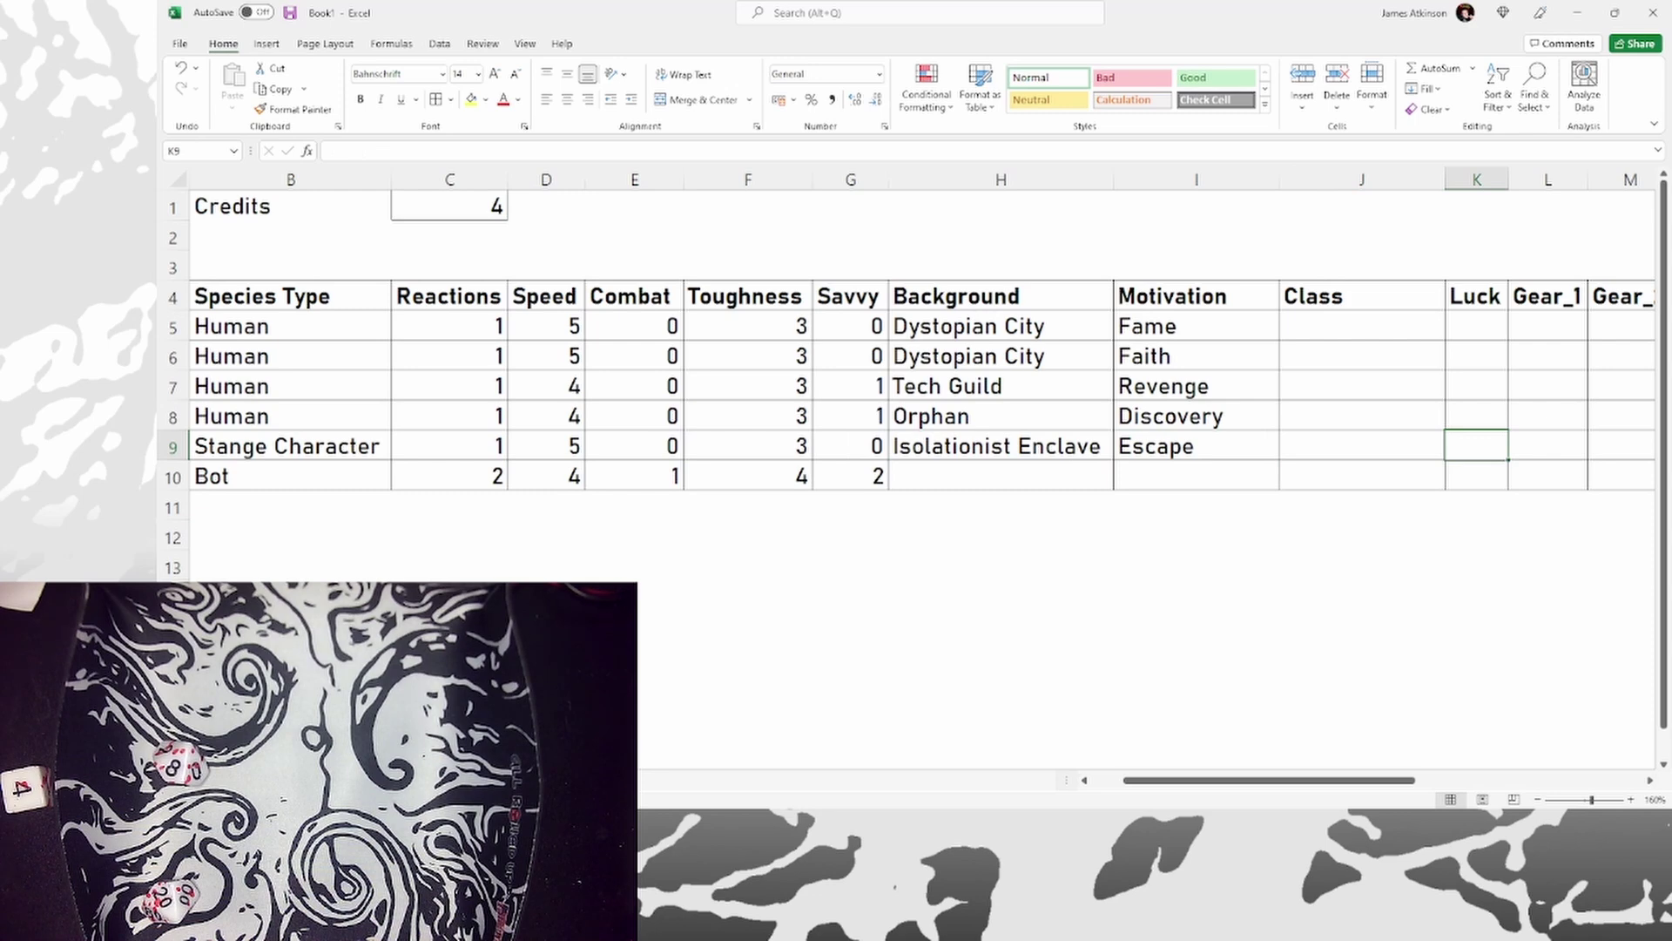
Enter Scavenger as the class of the first crew member in row 5.
{"action": "left_click", "coordinate": [1361, 326]}
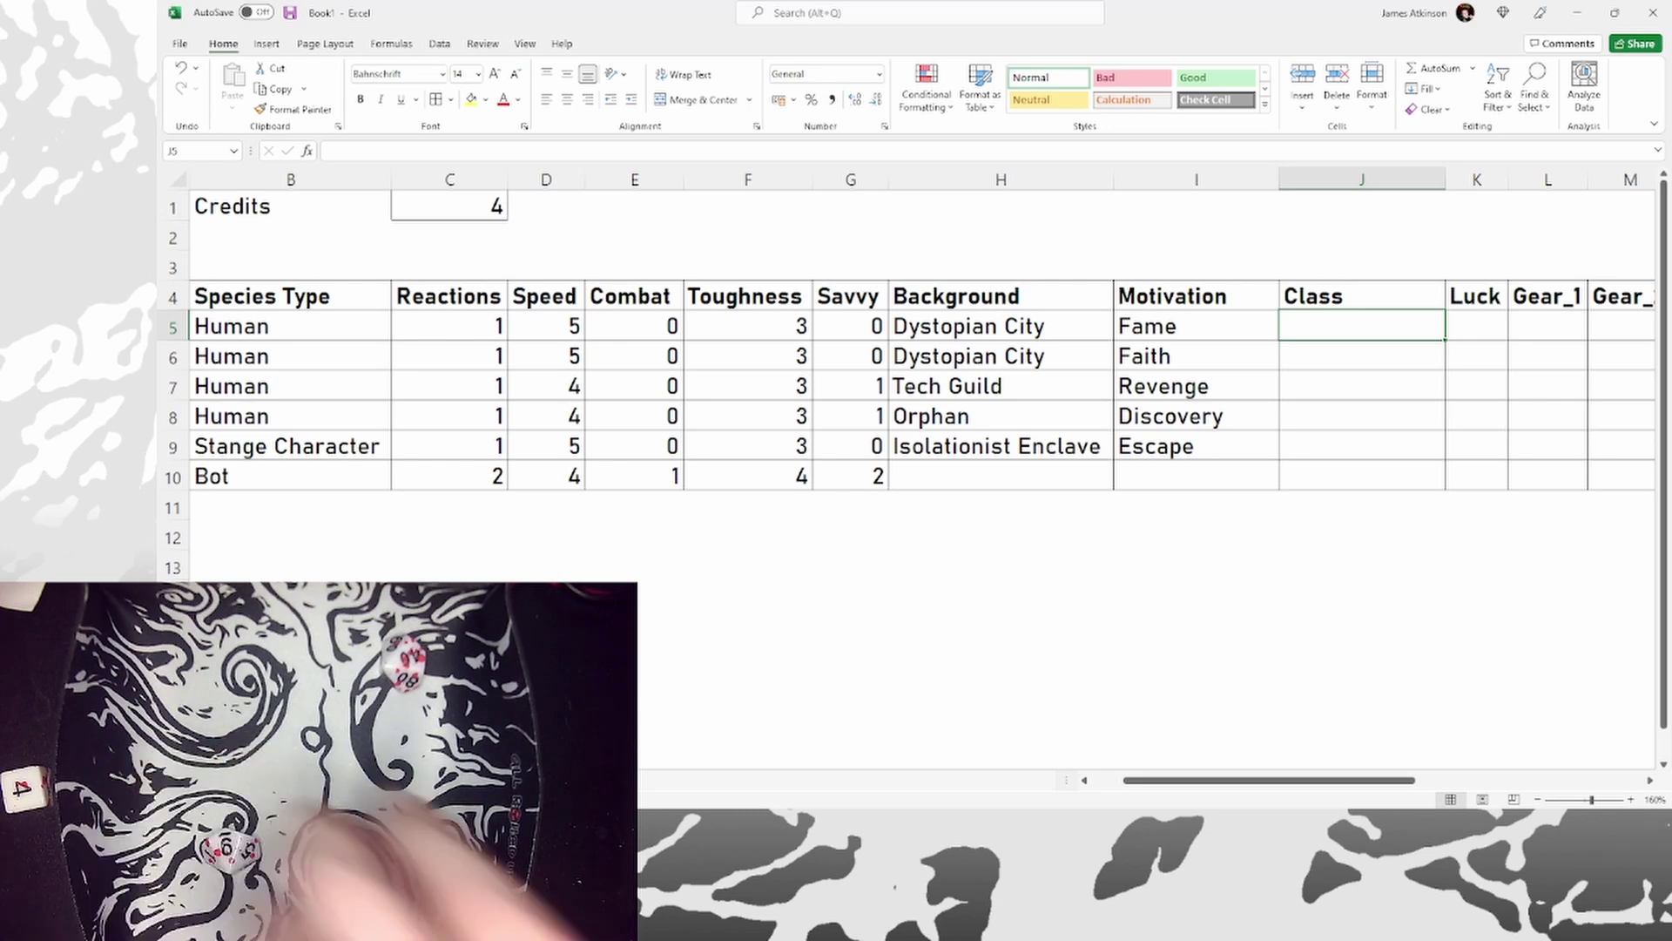
{"action": "type", "text": "Scavenger"}
{"action": "key", "text": "Tab"}
{"action": "key", "text": "shift+Tab"}
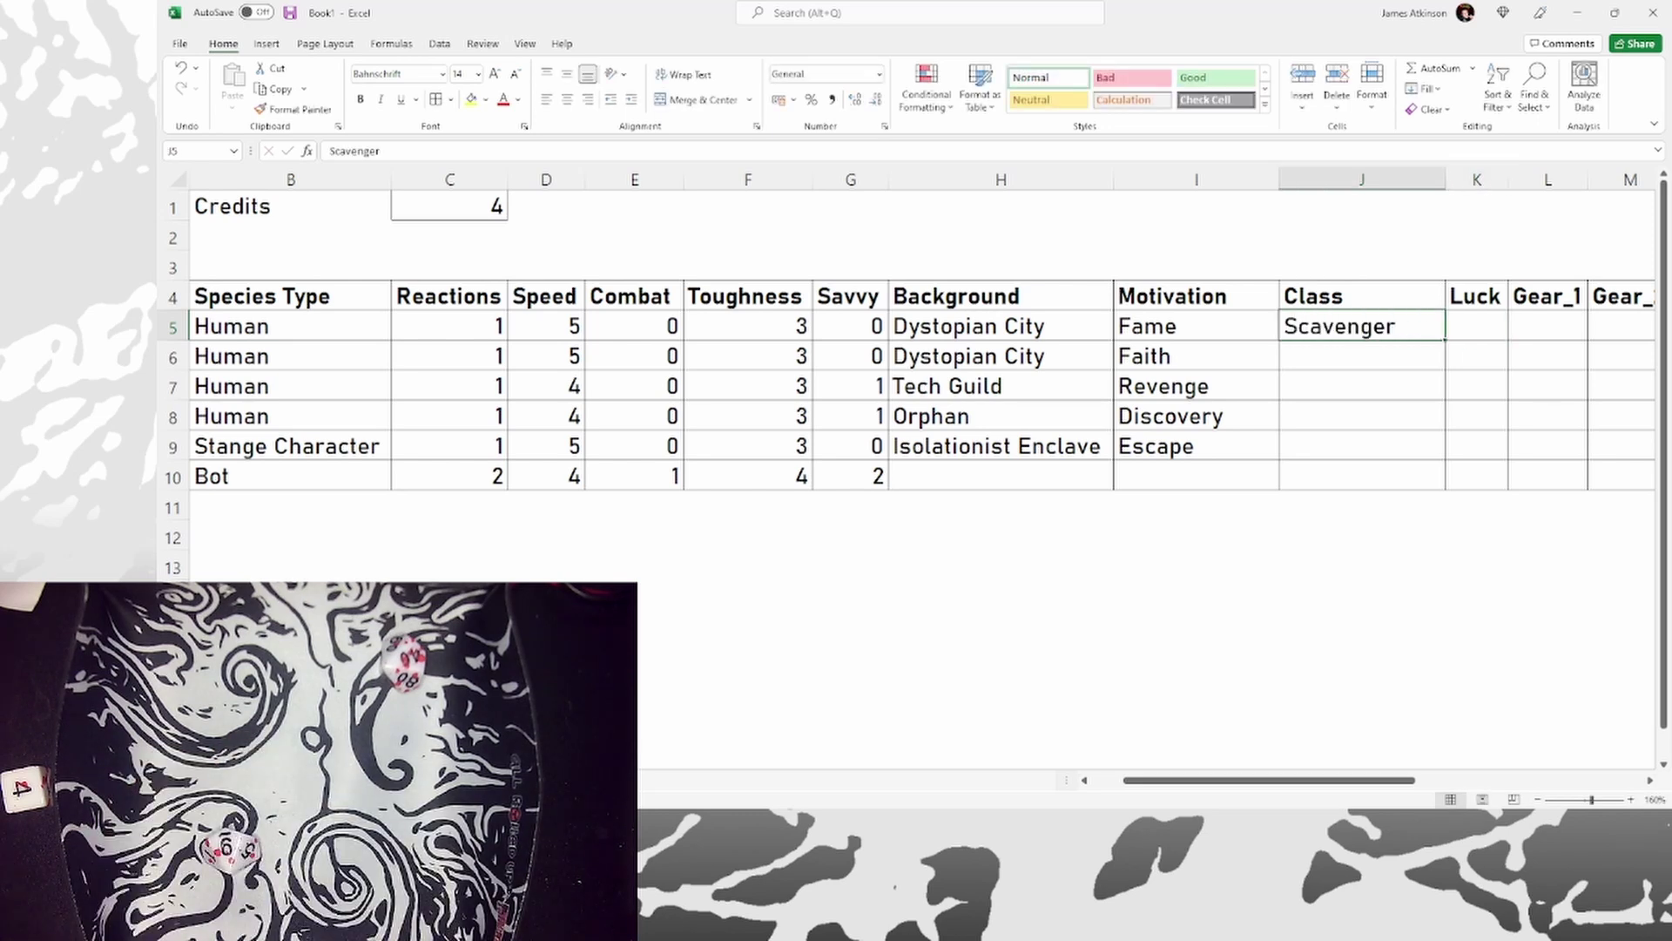
Record 1 Rumor and HTW in the Scavenger's further Notes cells, and extend the Notes heading and borders over column R.
{"action": "key", "text": "Right"}
{"action": "key", "text": "Right"}
{"action": "key", "text": "Right"}
{"action": "key", "text": "Left"}
{"action": "key", "text": "Left"}
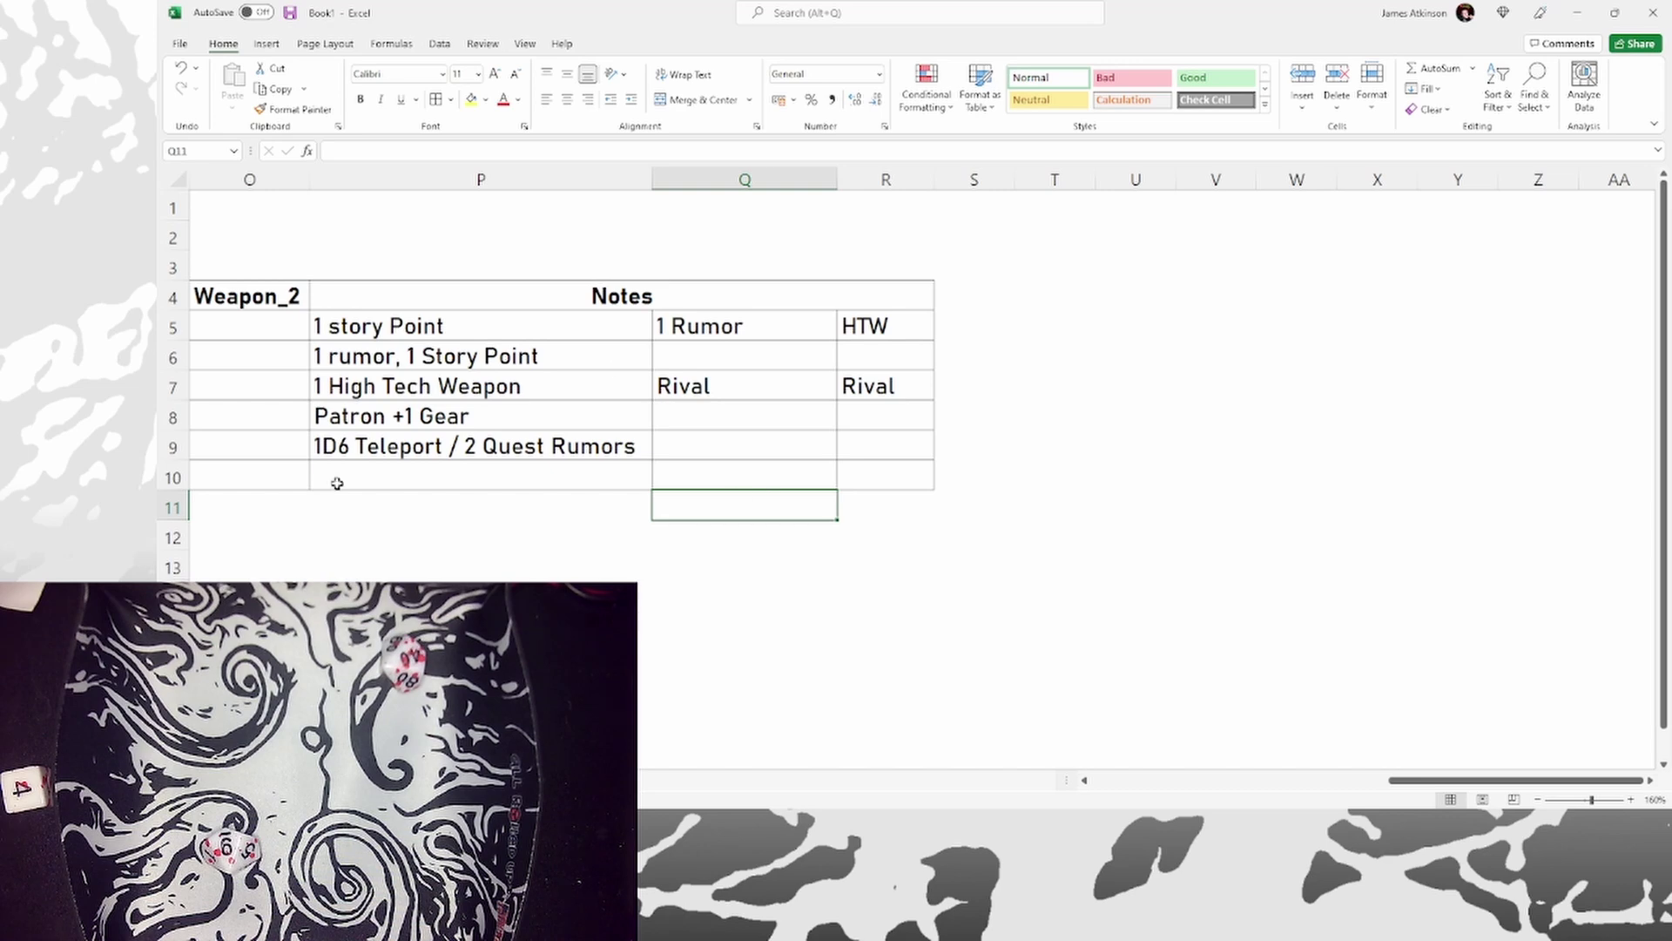
Enter Troubleshooter as the class of the crew member motivated by Faith in row 6.
{"action": "left_click", "coordinate": [631, 351]}
{"action": "key", "text": "Left"}
{"action": "key", "text": "Left"}
{"action": "key", "text": "Left"}
{"action": "key", "text": "Left"}
{"action": "key", "text": "Left"}
{"action": "key", "text": "Left"}
{"action": "key", "text": "Left"}
{"action": "key", "text": "Left"}
{"action": "key", "text": "Left"}
{"action": "key", "text": "Left"}
{"action": "key", "text": "Left"}
{"action": "key", "text": "Left"}
{"action": "key", "text": "Left"}
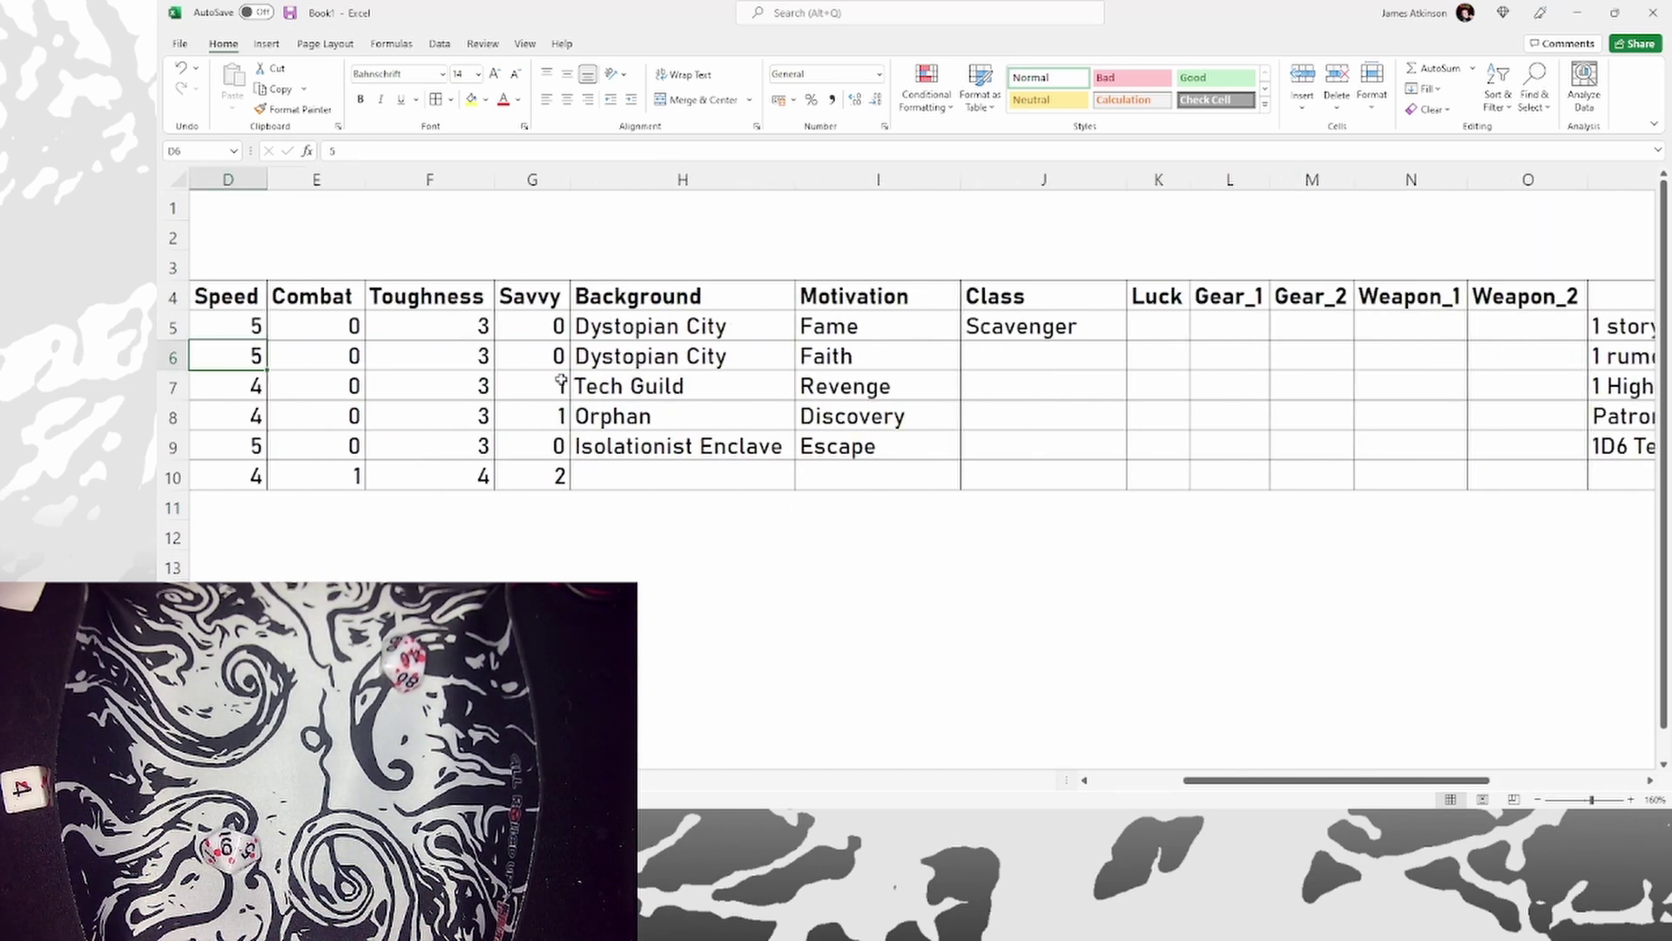
{"action": "key", "text": "Right"}
{"action": "key", "text": "Right"}
{"action": "key", "text": "Right"}
{"action": "key", "text": "Right"}
{"action": "key", "text": "Right"}
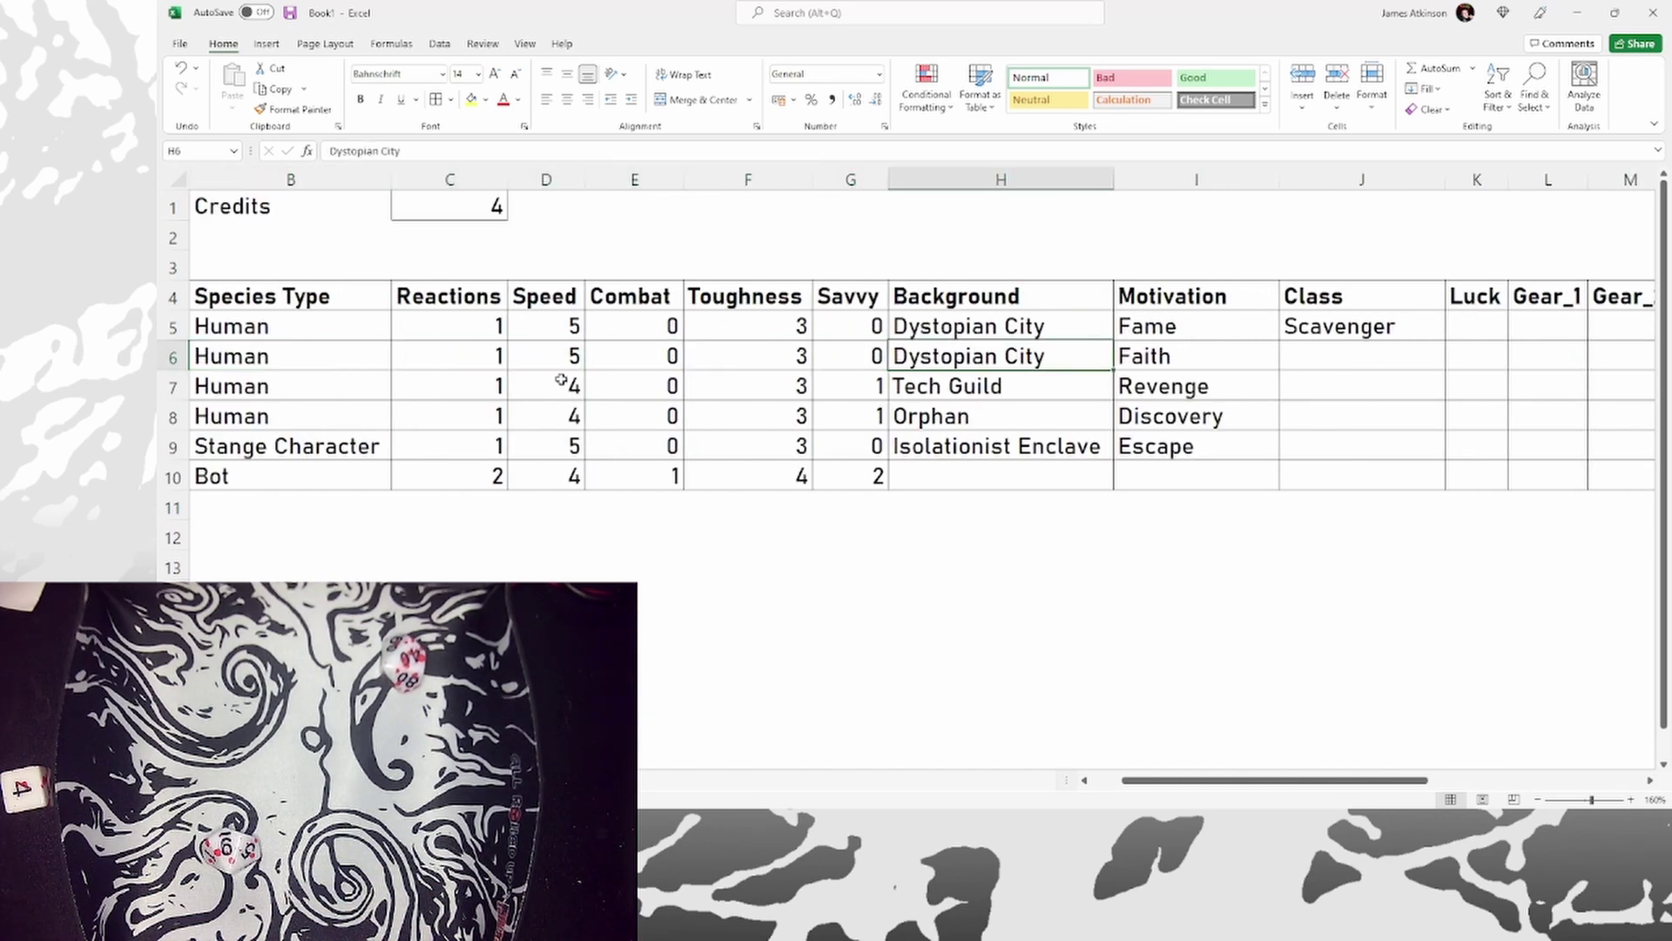
{"action": "key", "text": "Right"}
{"action": "key", "text": "Right"}
{"action": "key", "text": "Left"}
{"action": "key", "text": "Right"}
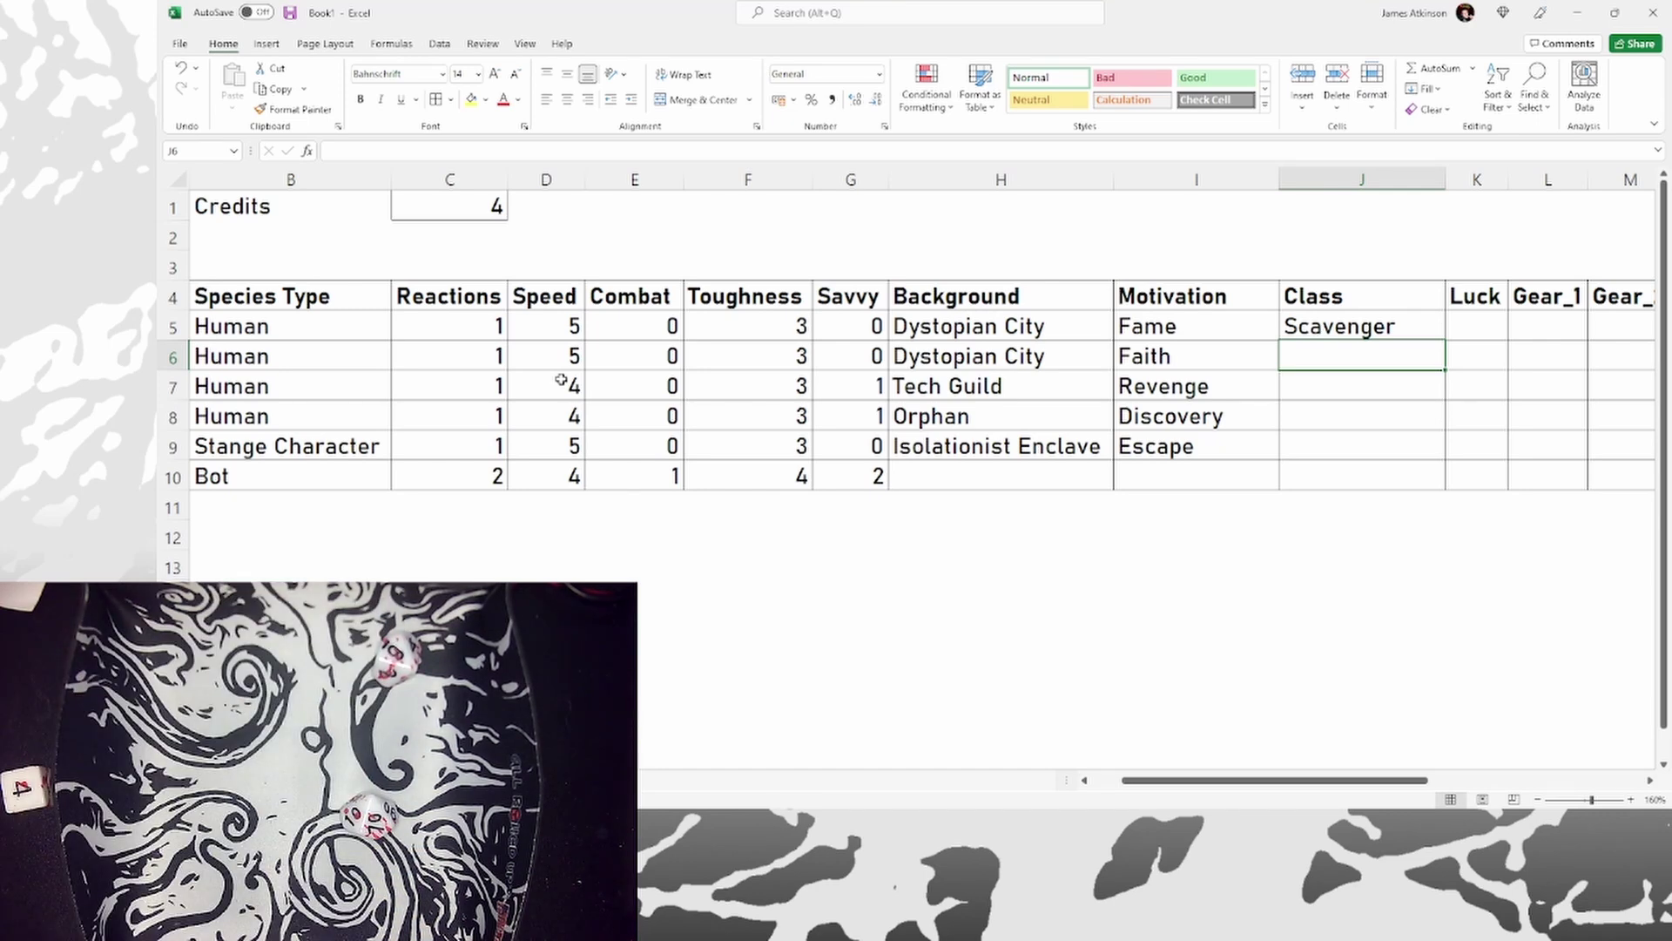
{"action": "type", "text": "Troubleshooter"}
{"action": "key", "text": "Tab"}
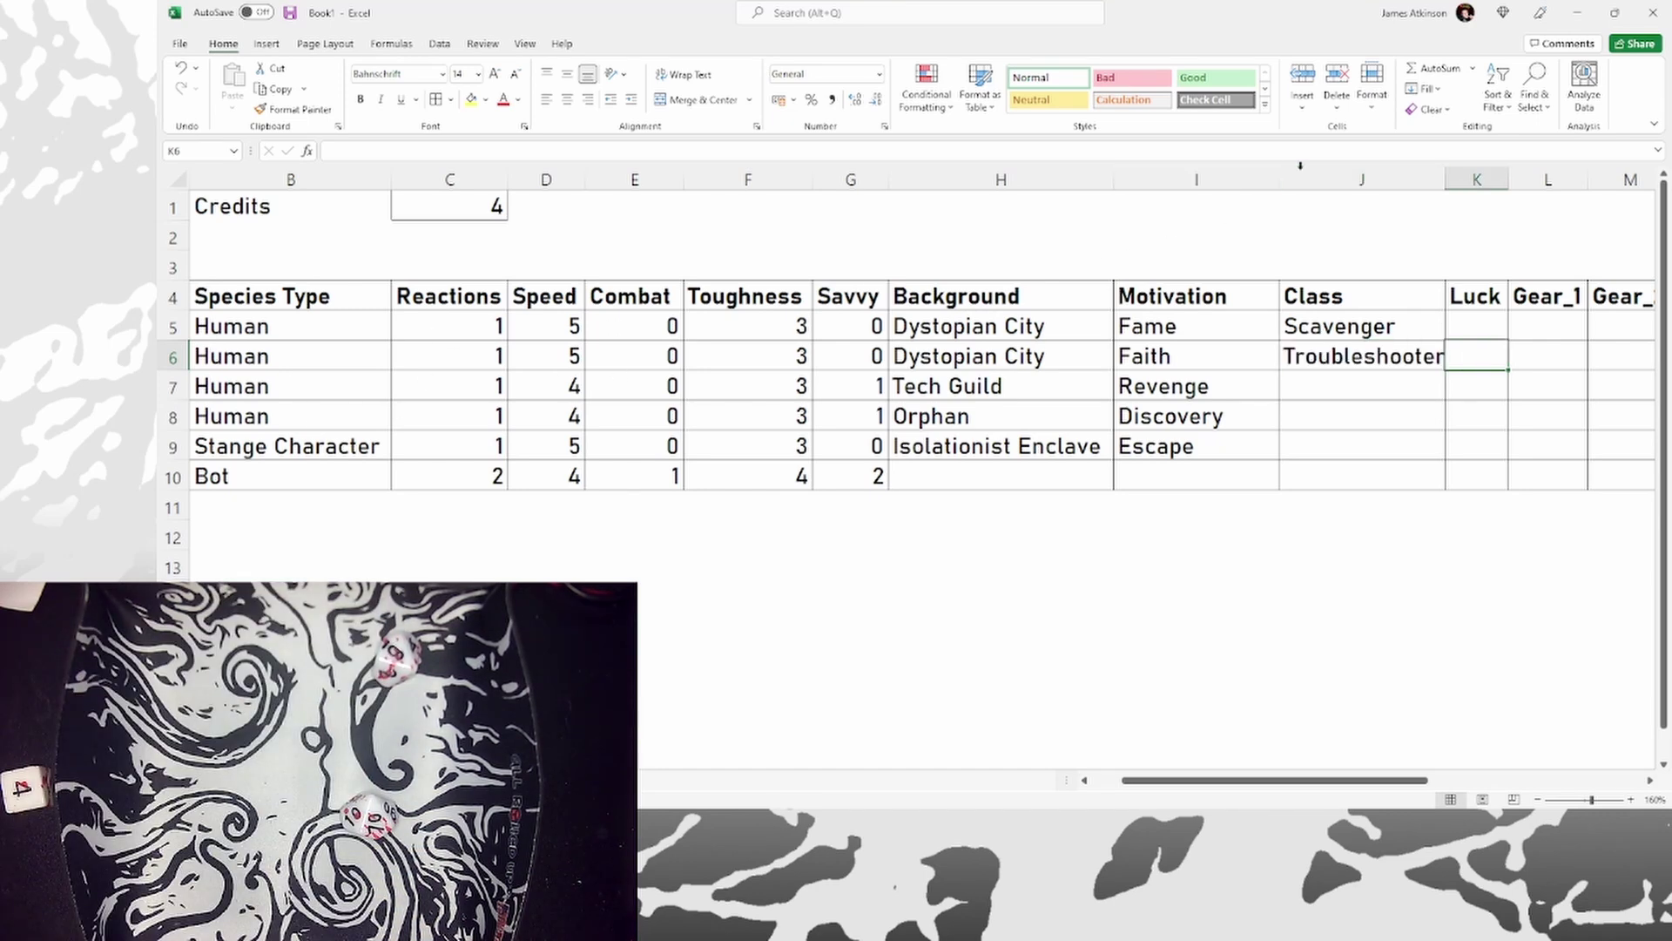
Fit the Class column's width to its contents and set the Troubleshooter's Reactions to 2 in row 6.
{"action": "double_click", "coordinate": [1446, 178]}
{"action": "left_click", "coordinate": [925, 359]}
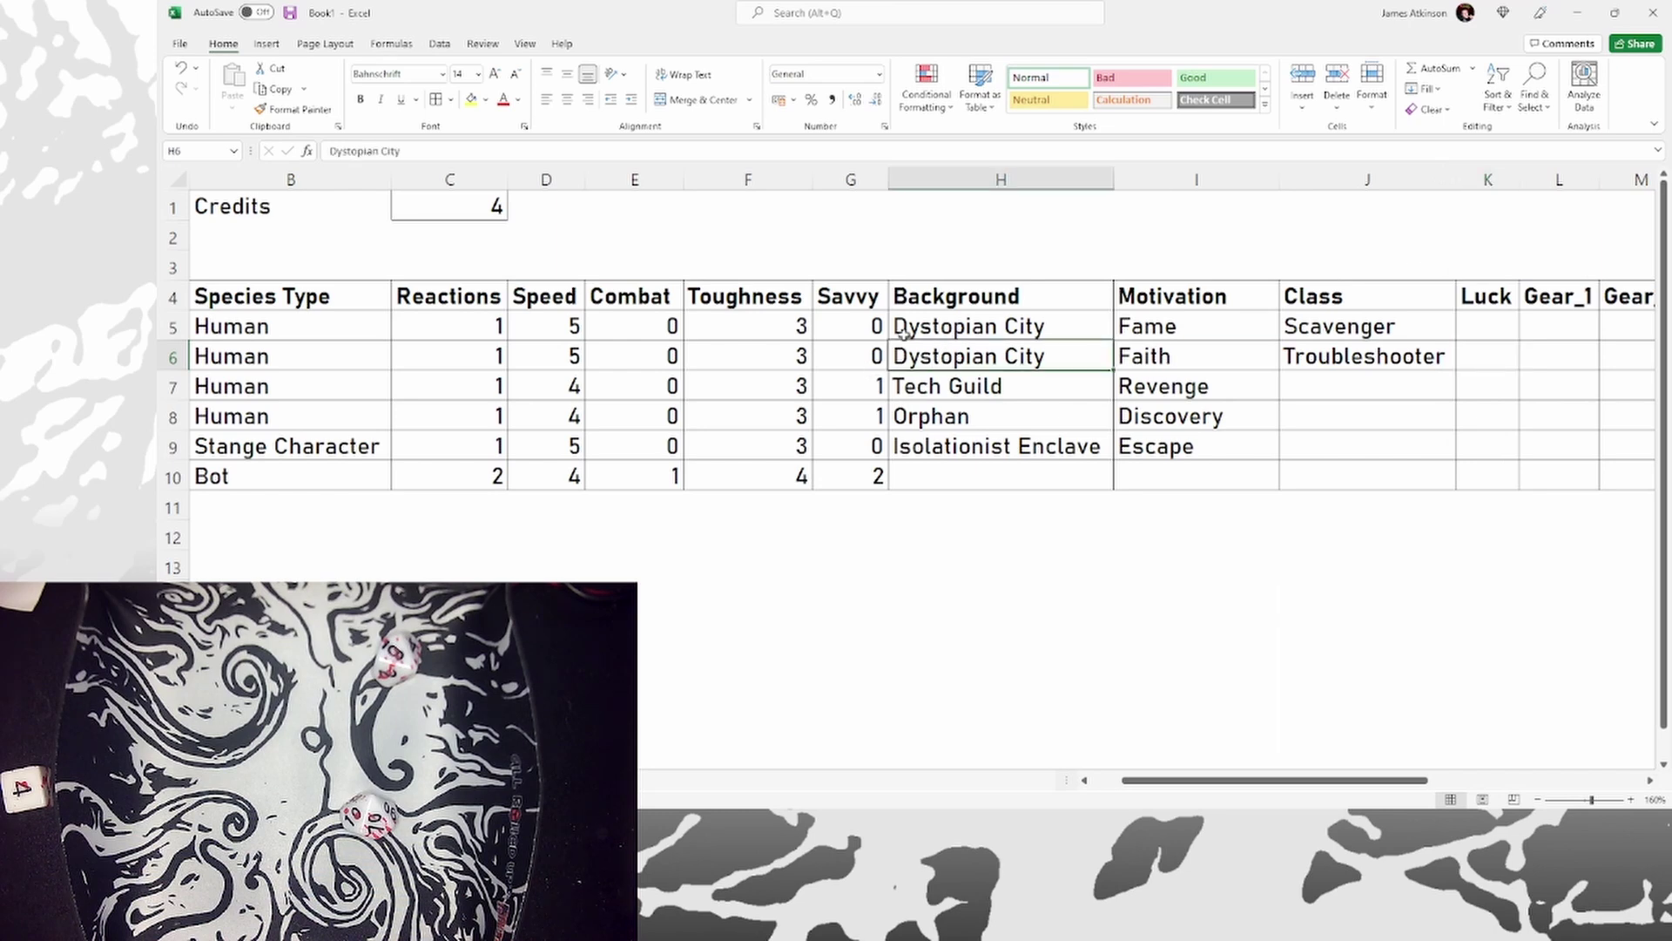
{"action": "left_click", "coordinate": [817, 336]}
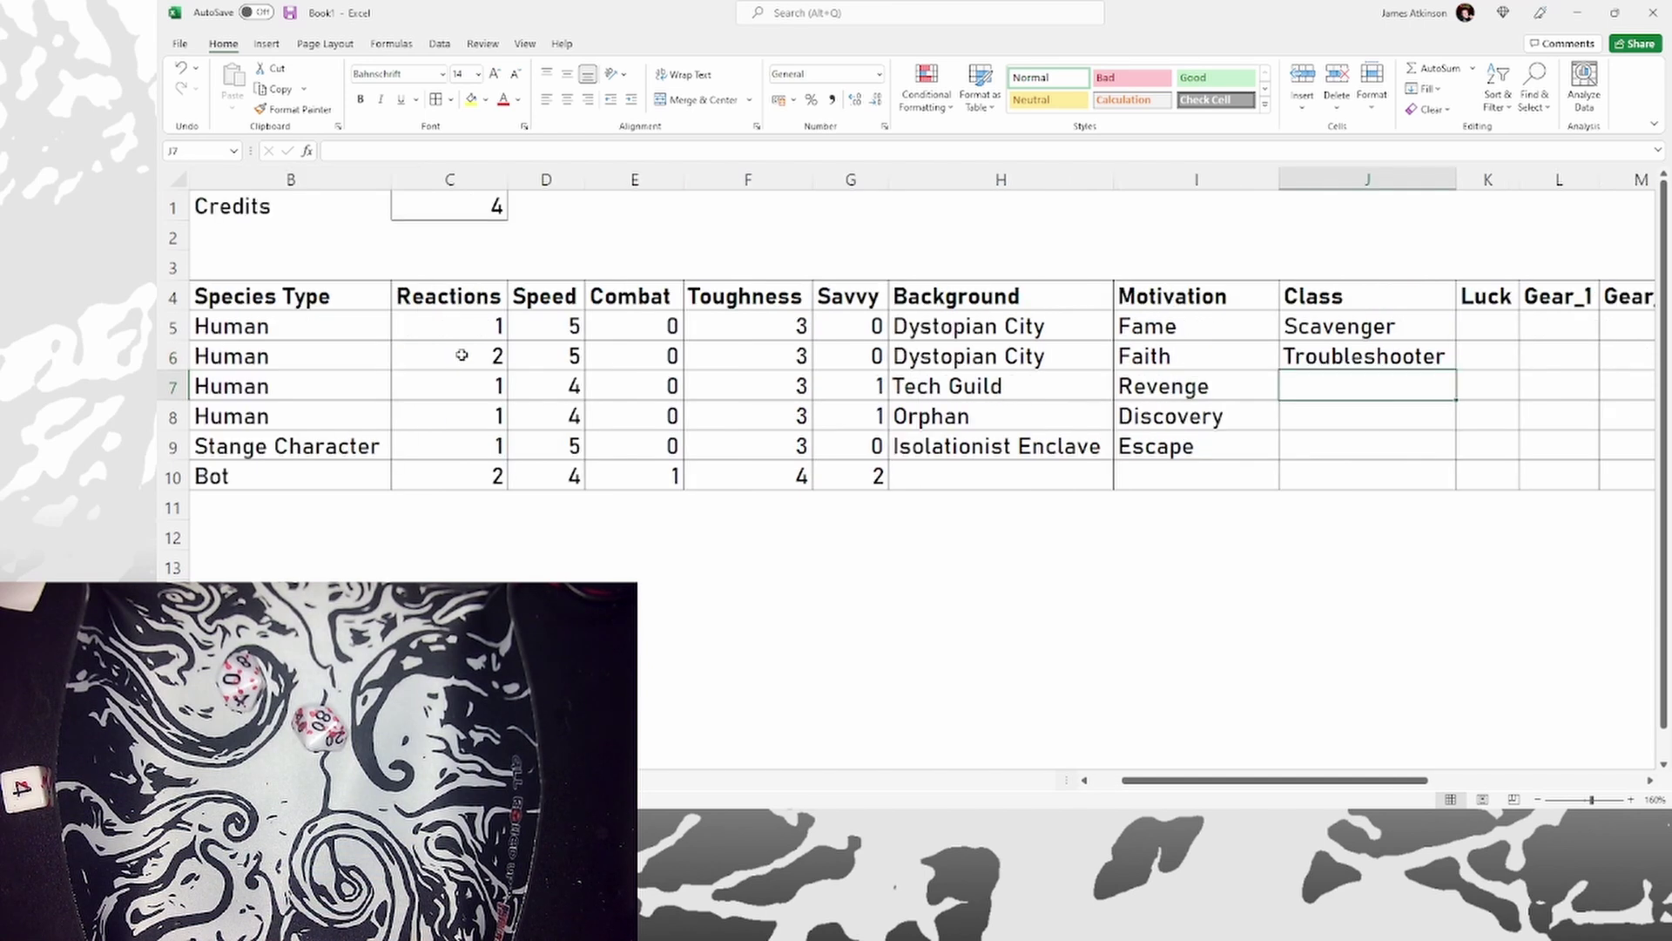
Enter Bounty Hunter as the class of the Tech Guild crew member in row 7.
{"action": "type", "text": "Bounty Hun"}
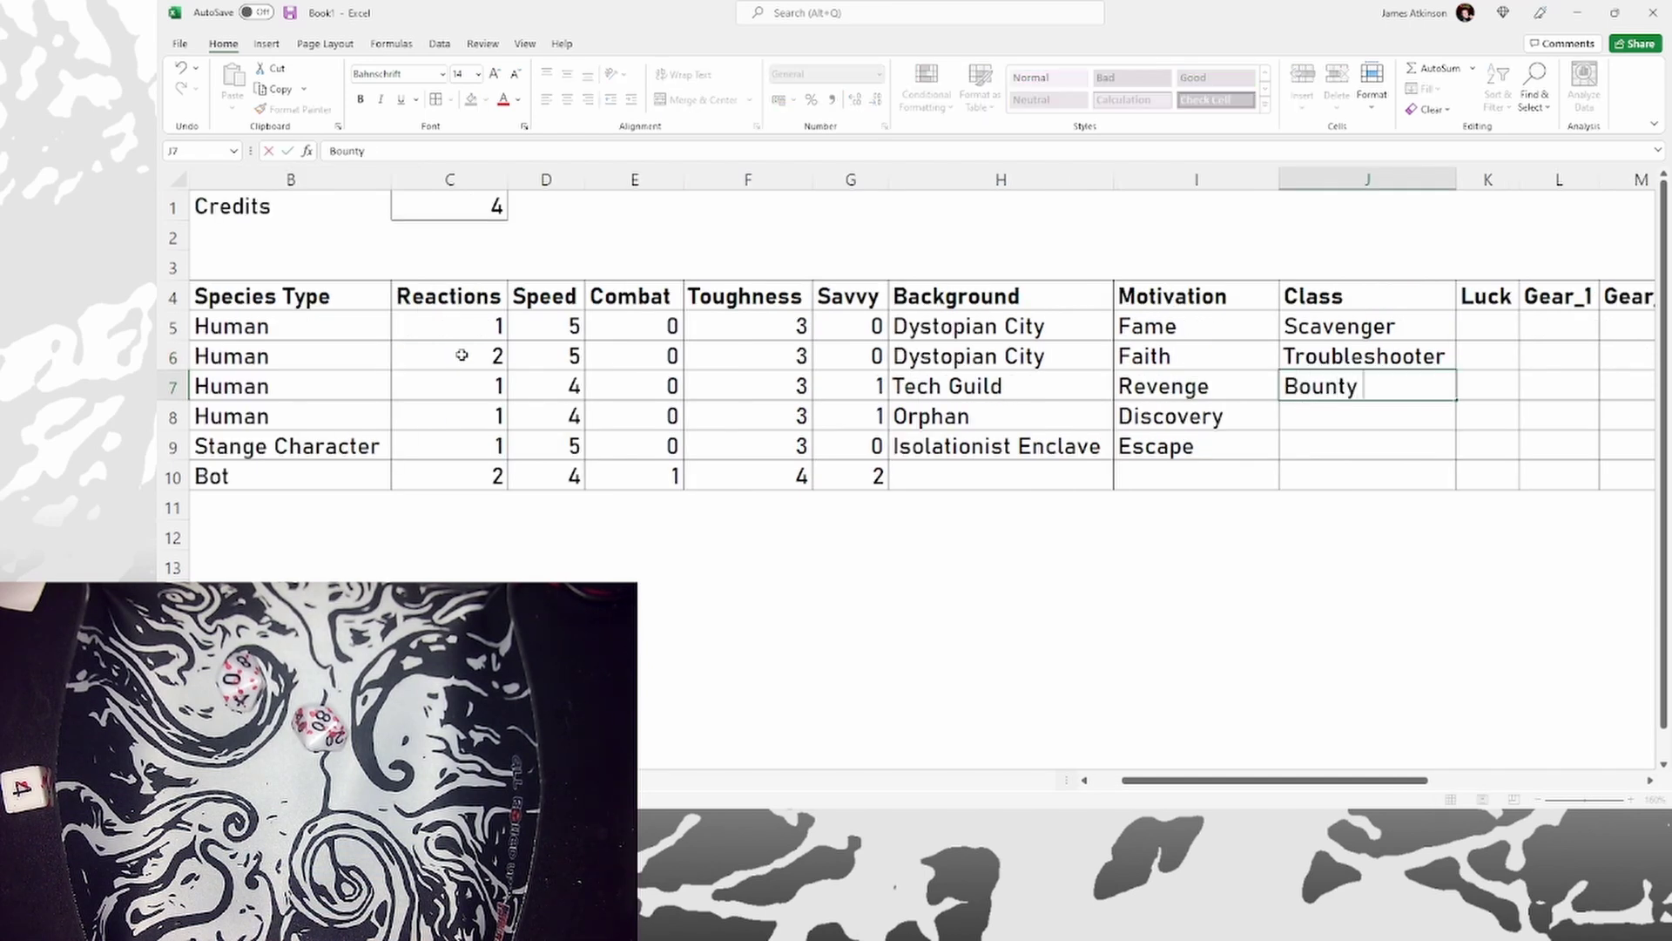
{"action": "key", "text": "BackSpace"}
{"action": "type", "text": "nter"}
Append "+LTW" to the Bounty Hunter's 1 High Tech Weapon note and set that member's Speed to 5.
{"action": "key", "text": "Tab"}
{"action": "key", "text": "Tab"}
{"action": "key", "text": "Tab"}
{"action": "key", "text": "Tab"}
{"action": "key", "text": "Tab"}
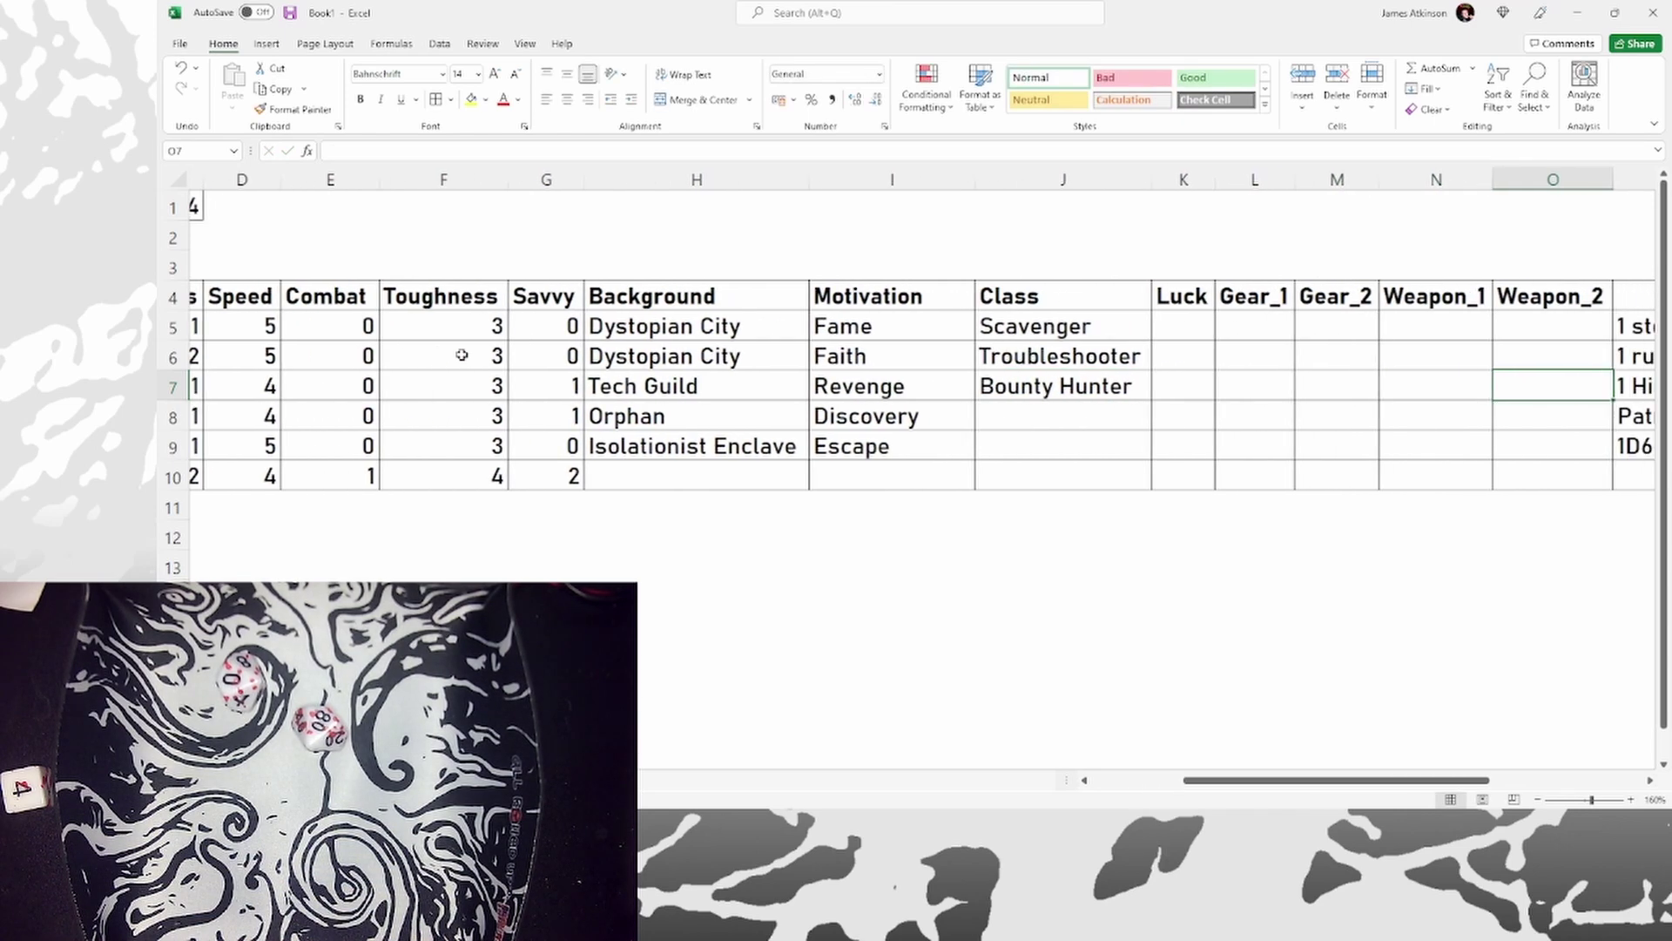
{"action": "key", "text": "Left"}
{"action": "key", "text": "Left"}
{"action": "key", "text": "Left"}
{"action": "key", "text": "Return"}
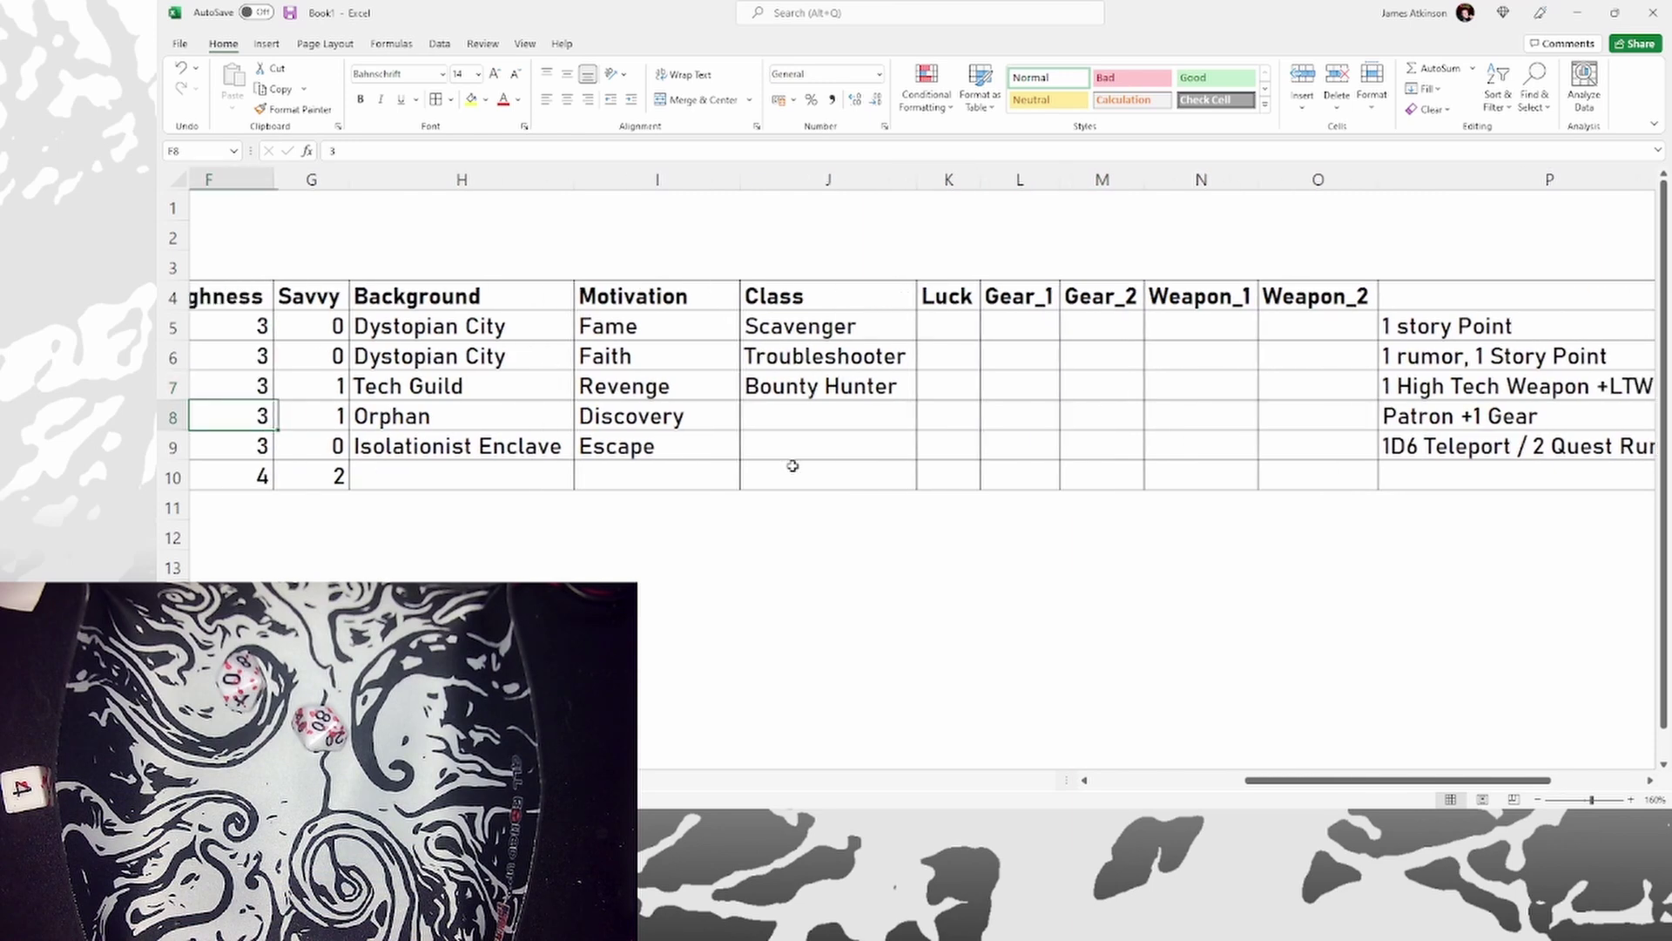
Enter Starship Crew as the class of the Orphan crew member in row 8.
{"action": "key", "text": "Right"}
{"action": "key", "text": "Right"}
{"action": "key", "text": "Right"}
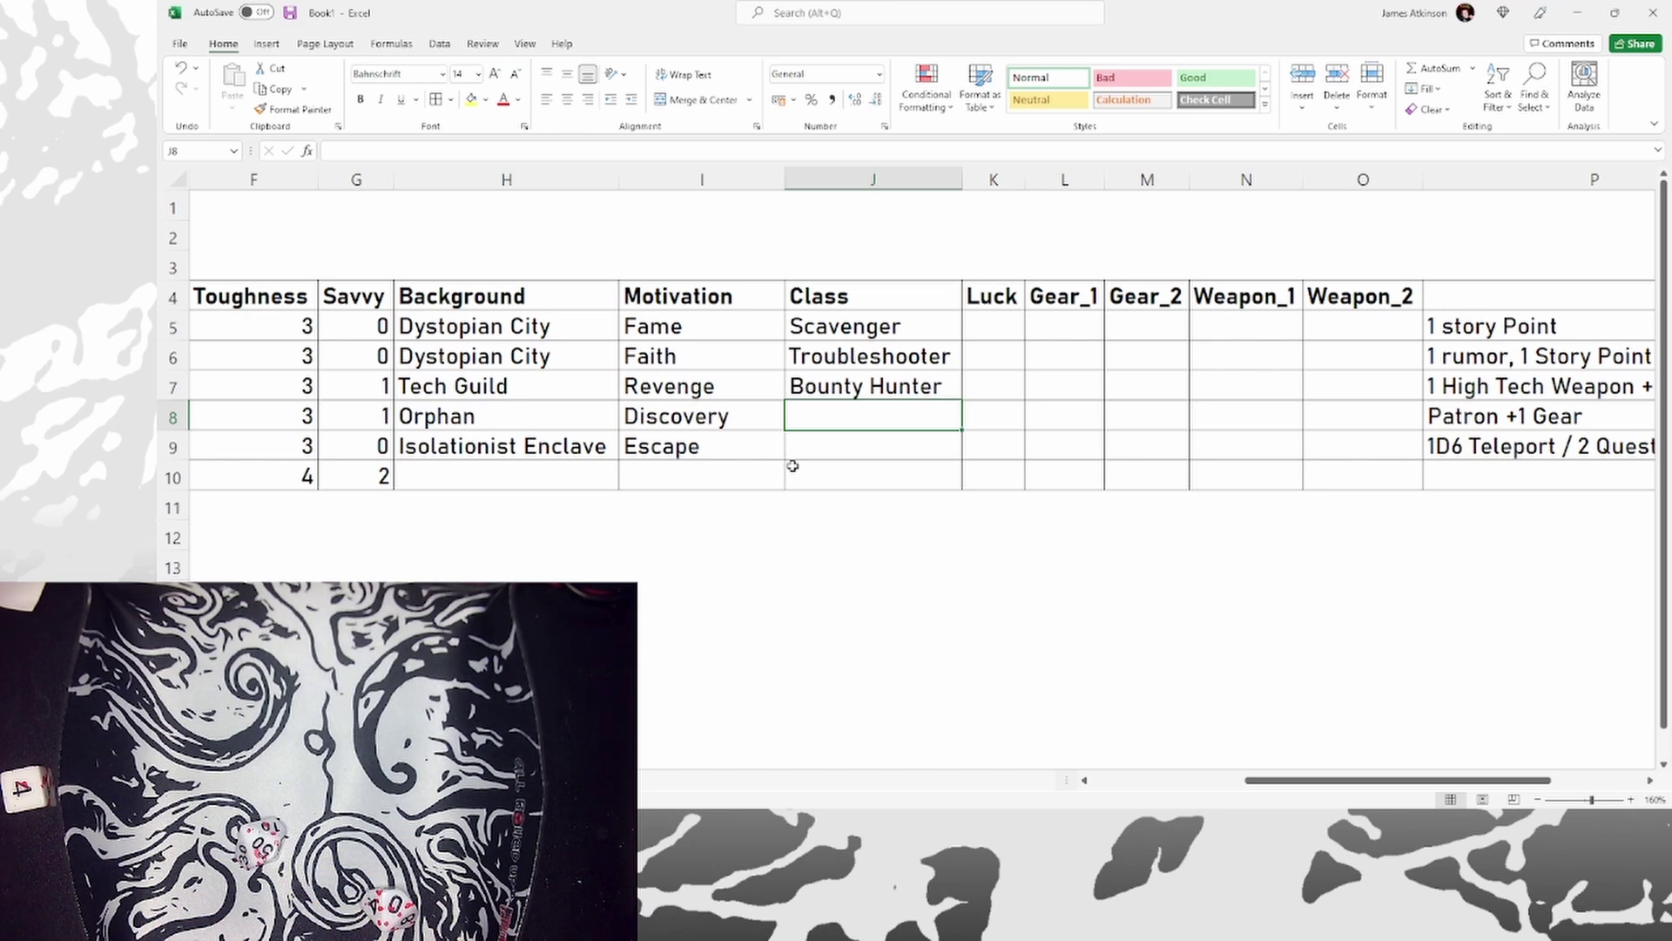
{"action": "key", "text": "Left"}
{"action": "key", "text": "Right"}
{"action": "type", "text": "Starship Crew"}
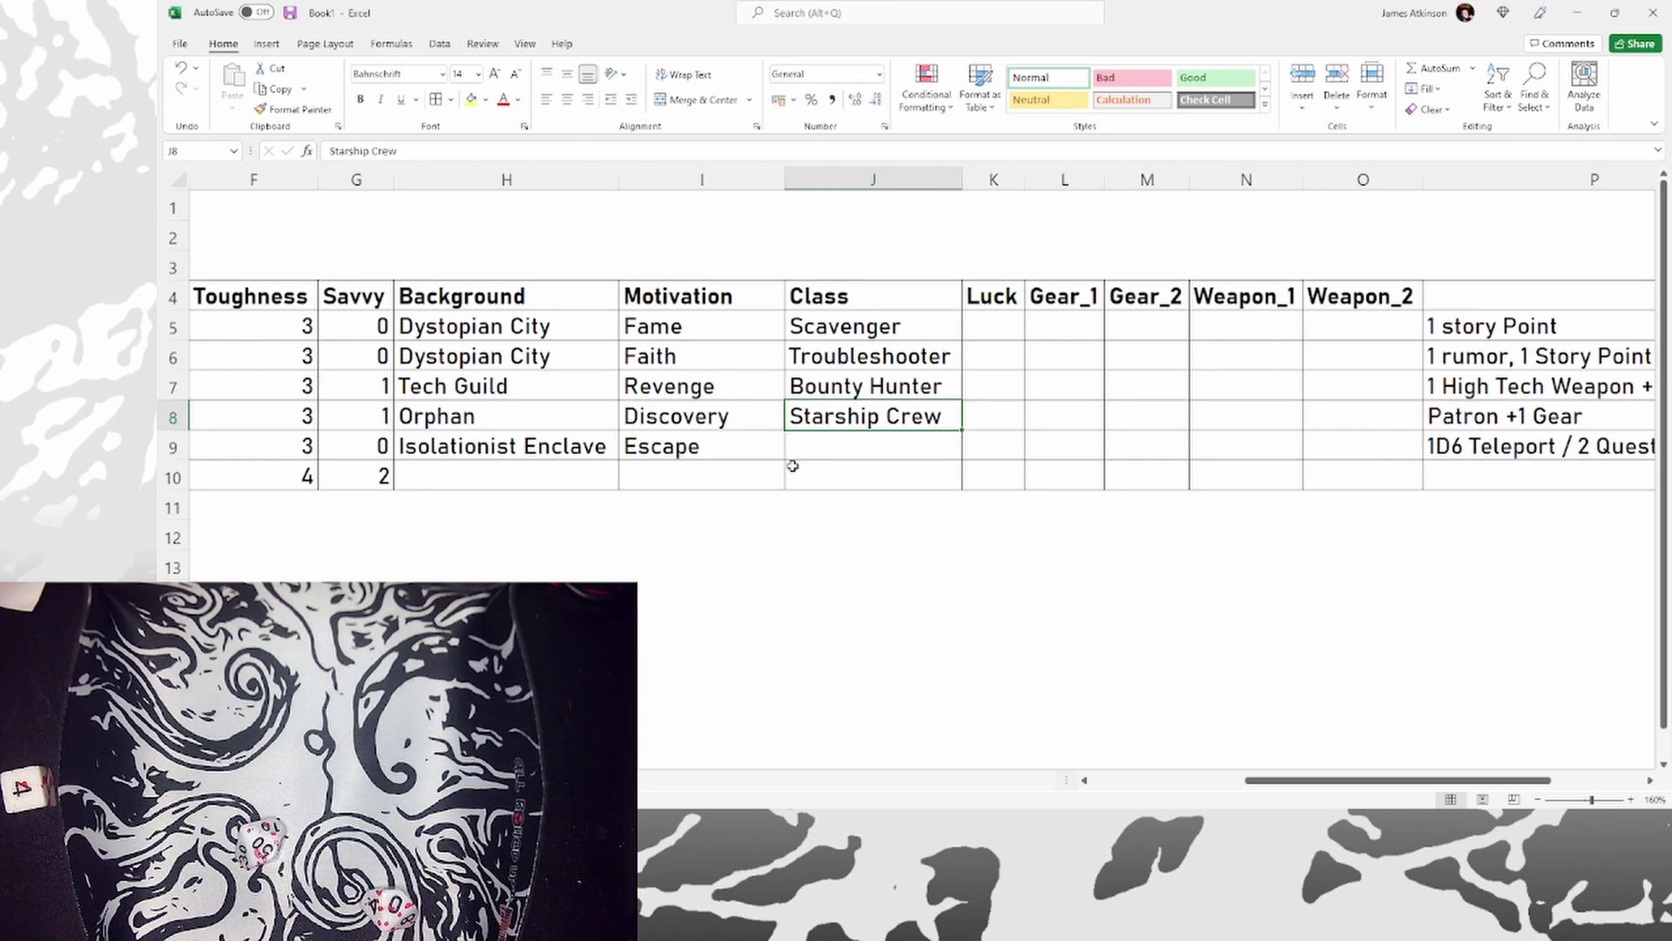
Set the Starship Crew member's Savvy to 2 in row 8.
{"action": "key", "text": "Right"}
{"action": "key", "text": "Right"}
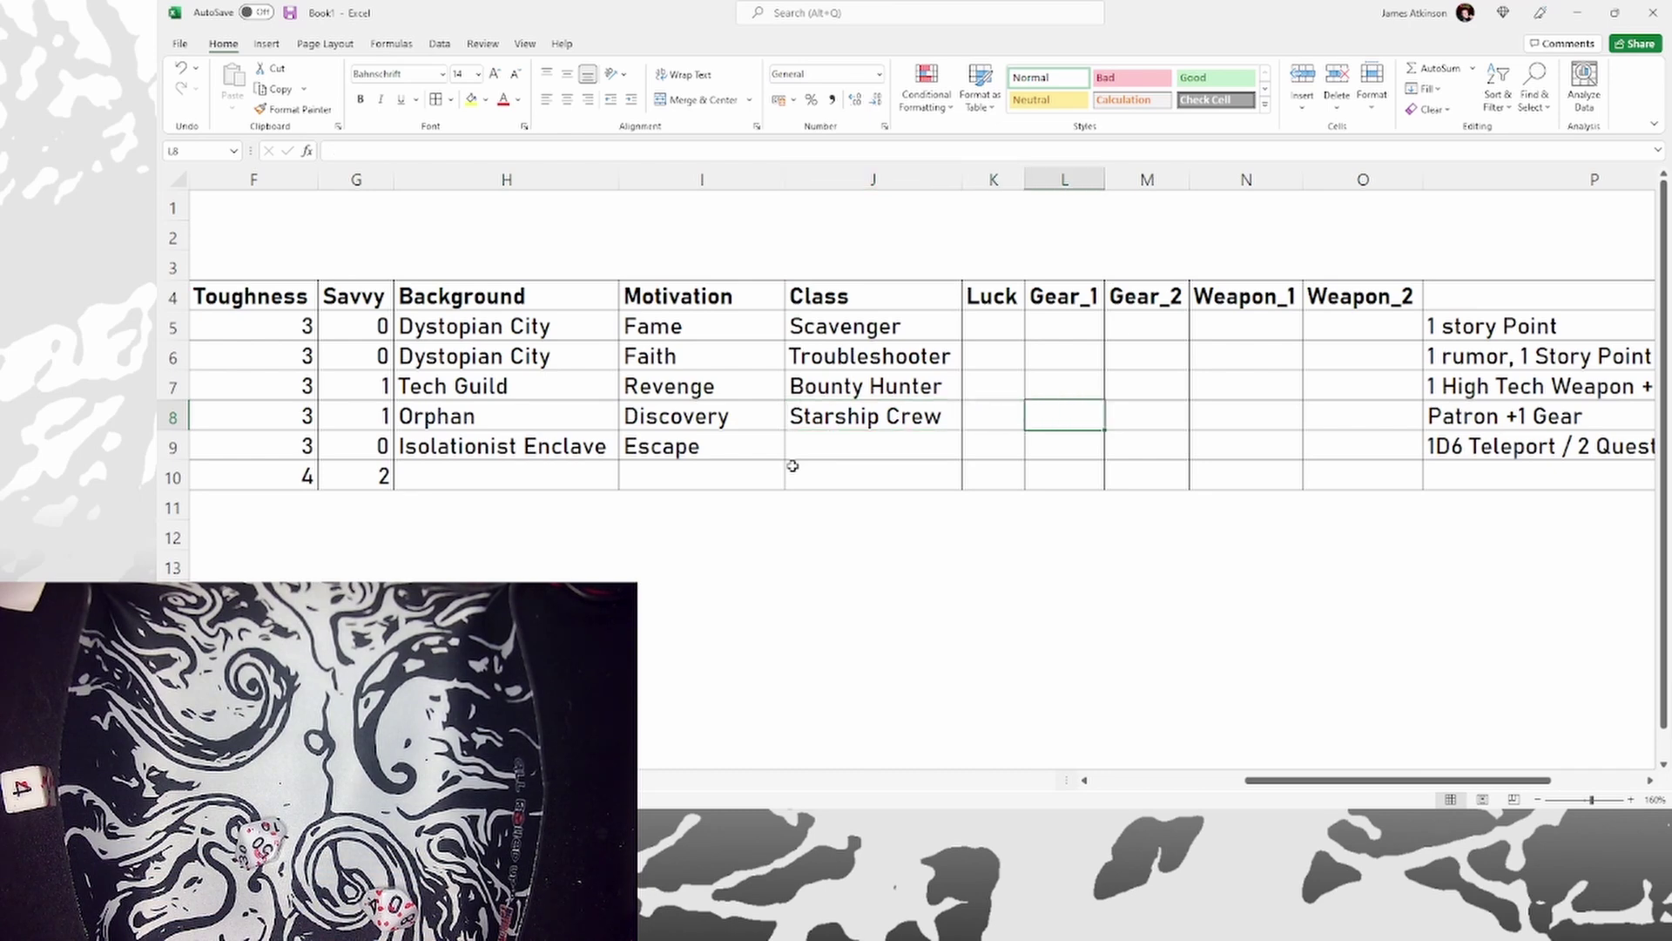
{"action": "key", "text": "Left"}
{"action": "scroll", "coordinate": [793, 466], "scroll_direction": "left", "scroll_amount": 3}
Enter Mercenary as the Stange Character's class in row 9 and set that member's Combat to 1.
{"action": "key", "text": "Down"}
{"action": "key", "text": "Right"}
{"action": "key", "text": "Right"}
{"action": "key", "text": "Right"}
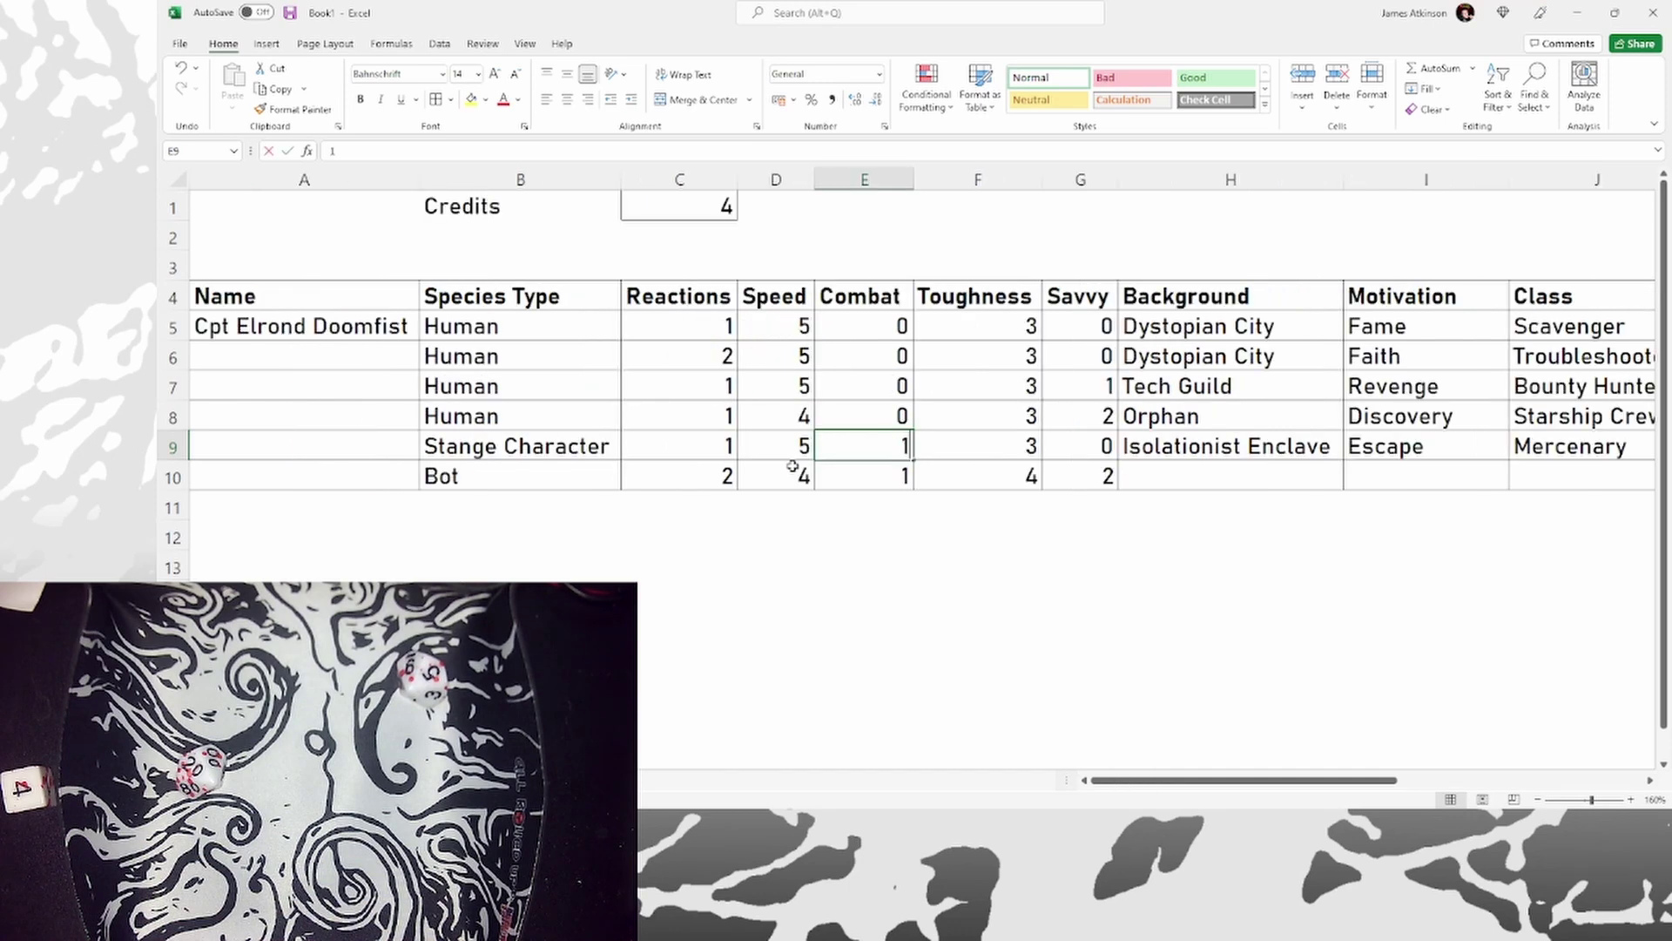
Record M Weapon in the Mercenary's second Notes cell and add a Crew Equipment label in cell F13 below the roster.
{"action": "key", "text": "Right"}
{"action": "key", "text": "Right"}
{"action": "key", "text": "Right"}
{"action": "key", "text": "Right"}
{"action": "key", "text": "Right"}
{"action": "key", "text": "Right"}
{"action": "key", "text": "Right"}
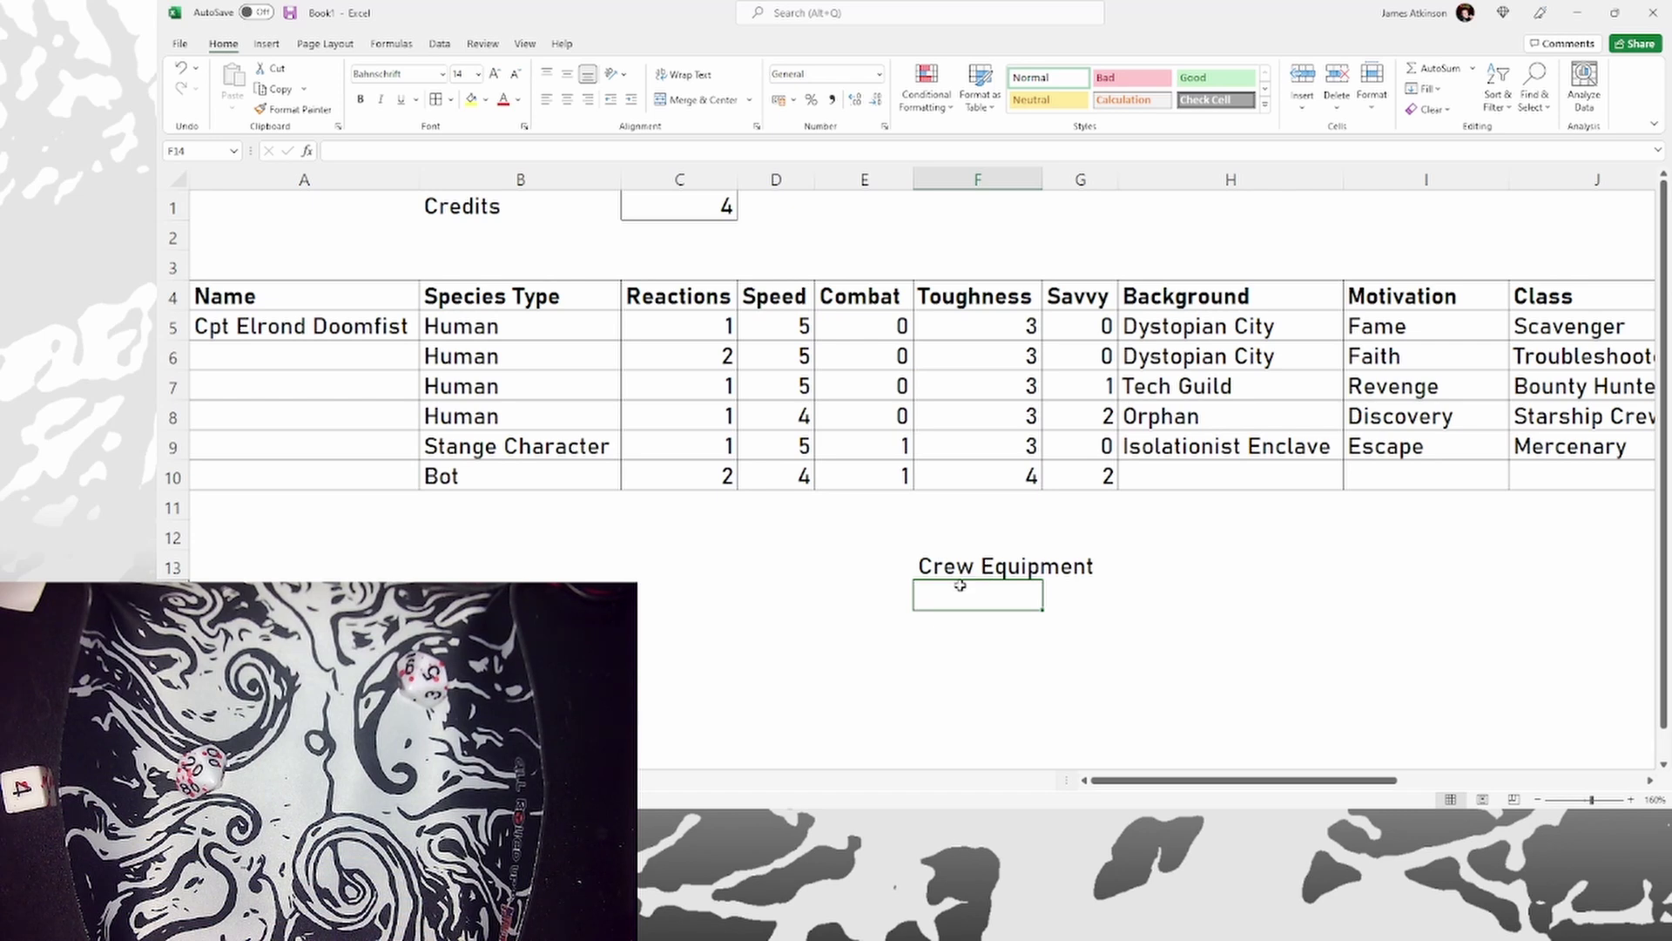
Change the Credits value in cell C1 to 10b.
{"action": "left_click", "coordinate": [710, 209]}
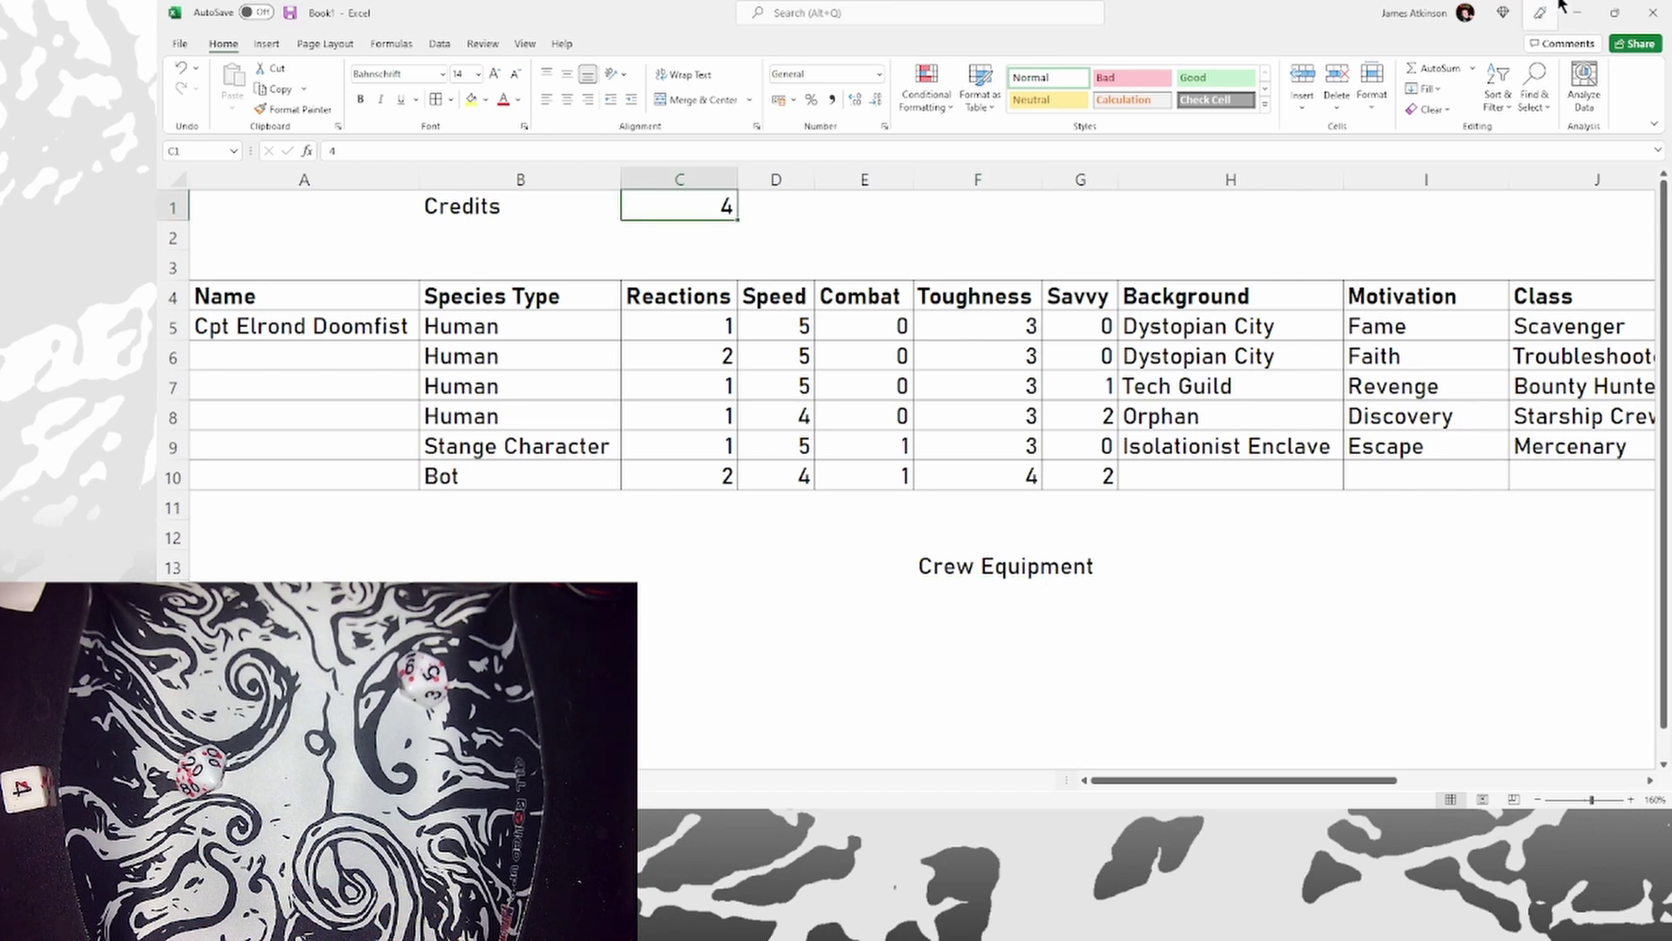
{"action": "type", "text": "10b"}
{"action": "left_click", "coordinate": [977, 595]}
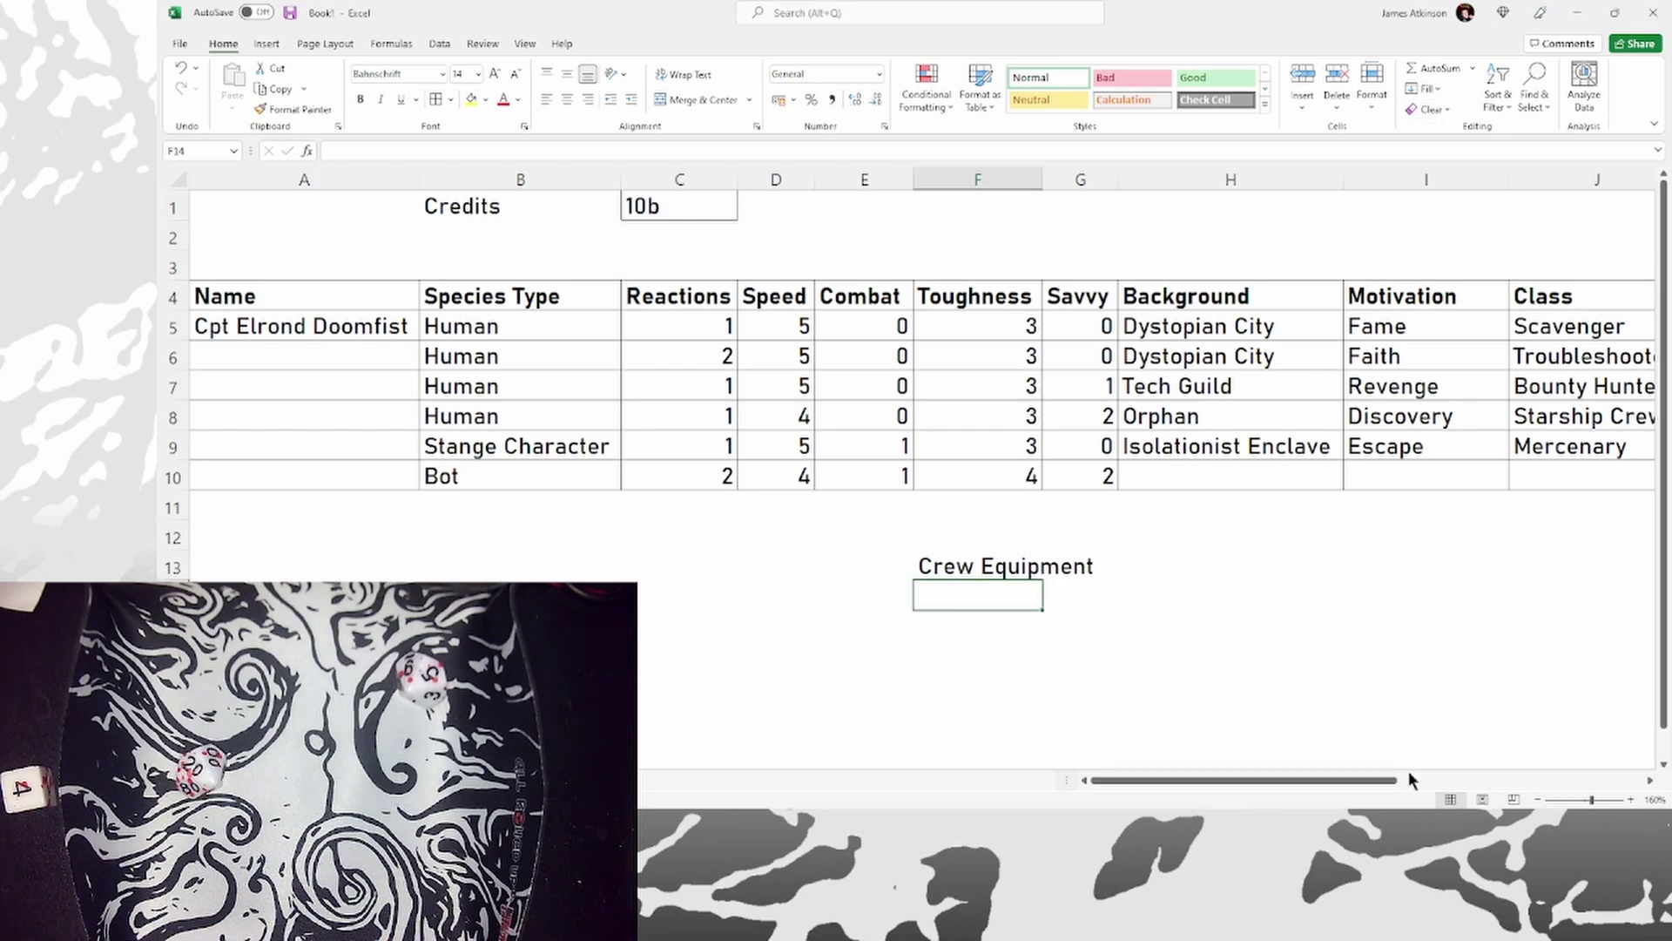
Enter Hand Cannon as the Scavenger's Weapon_1 in row 5 and clear the HTW note from that row.
{"action": "left_click", "coordinate": [1649, 781]}
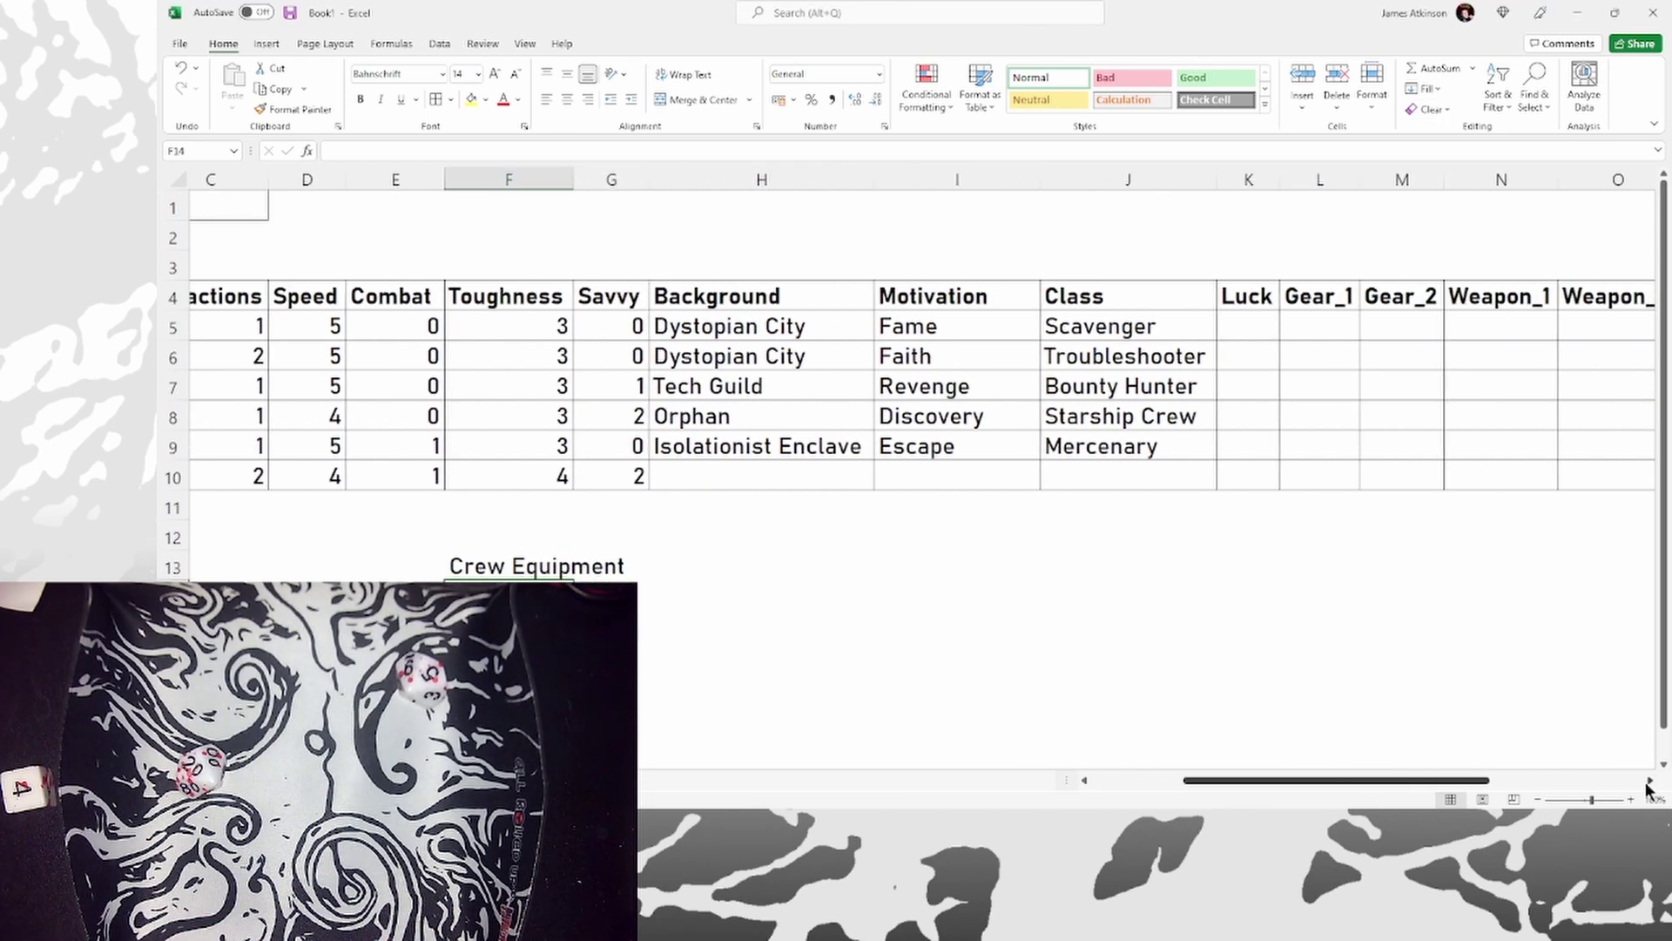
{"action": "left_click", "coordinate": [1649, 781]}
{"action": "left_click_drag", "start_coordinate": [1470, 781], "coordinate": [1618, 766]}
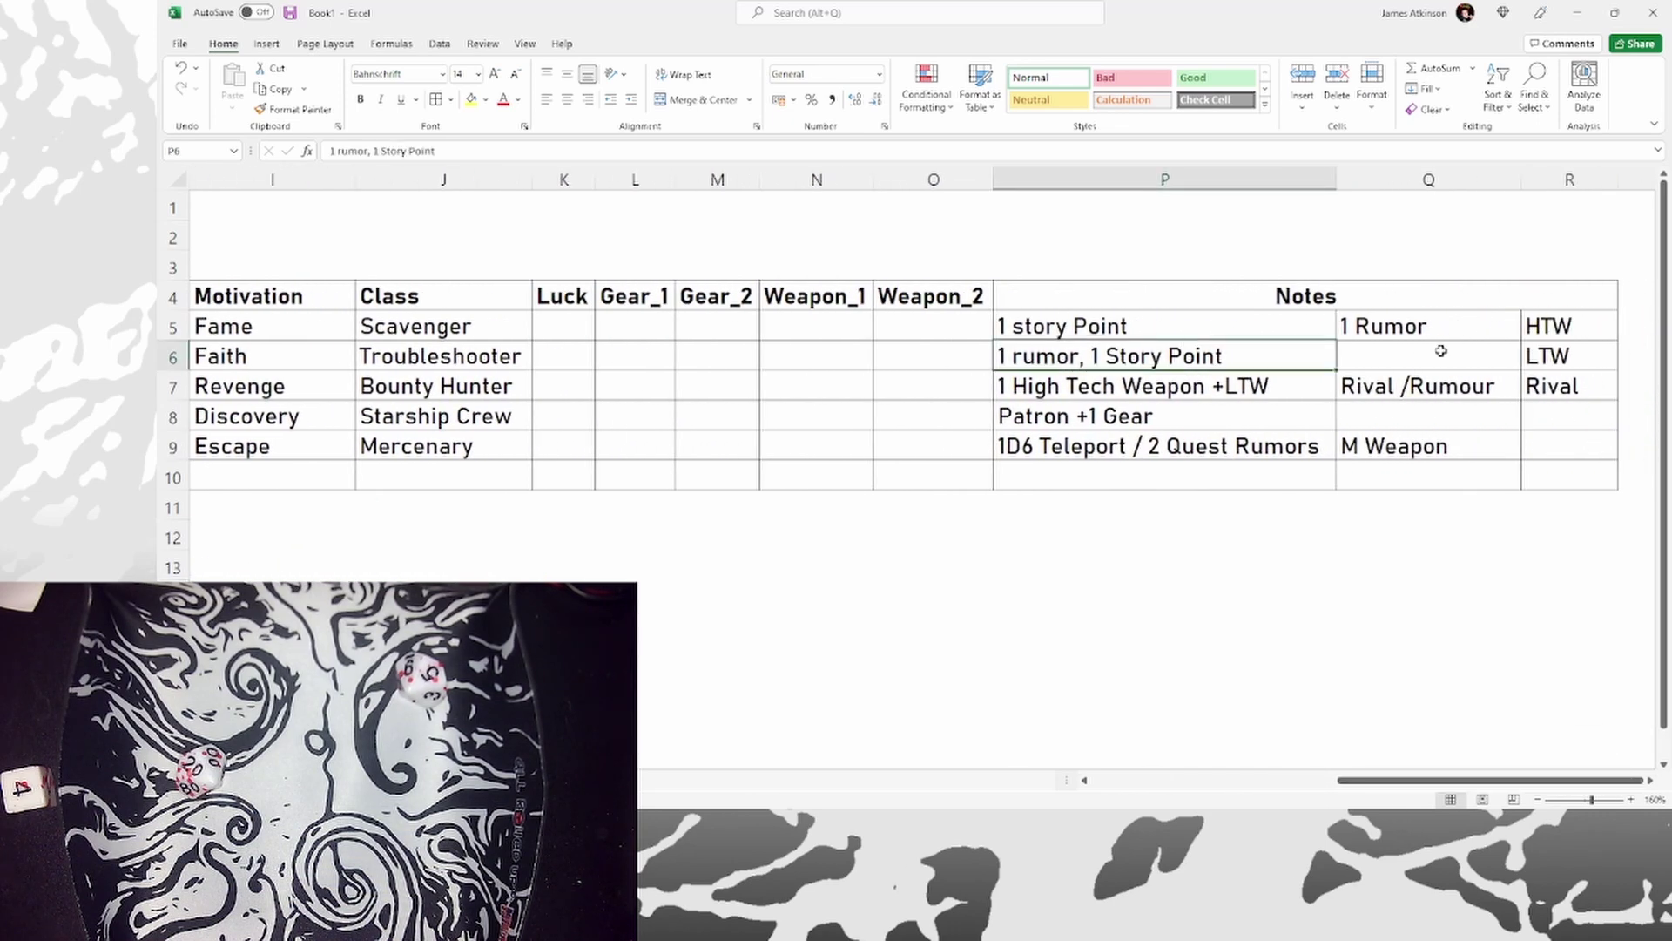
{"action": "left_click", "coordinate": [1559, 332]}
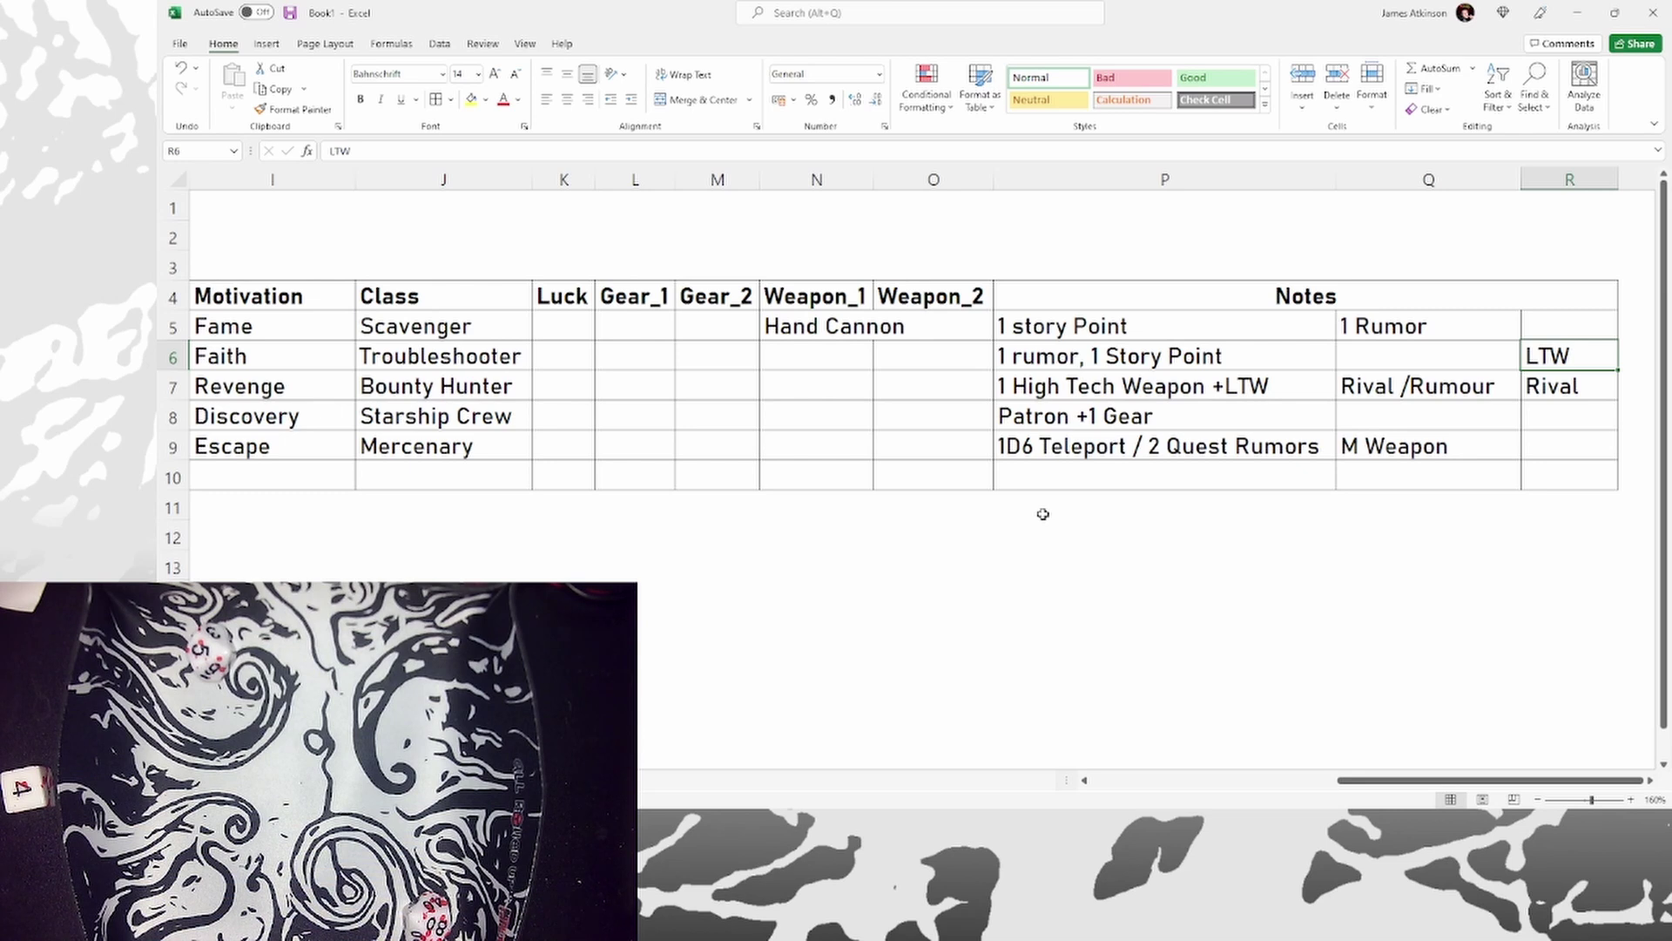
Enter Blade as the Troubleshooter's Weapon_1 in row 6 and clear the LTW note from that row.
{"action": "left_click", "coordinate": [816, 595]}
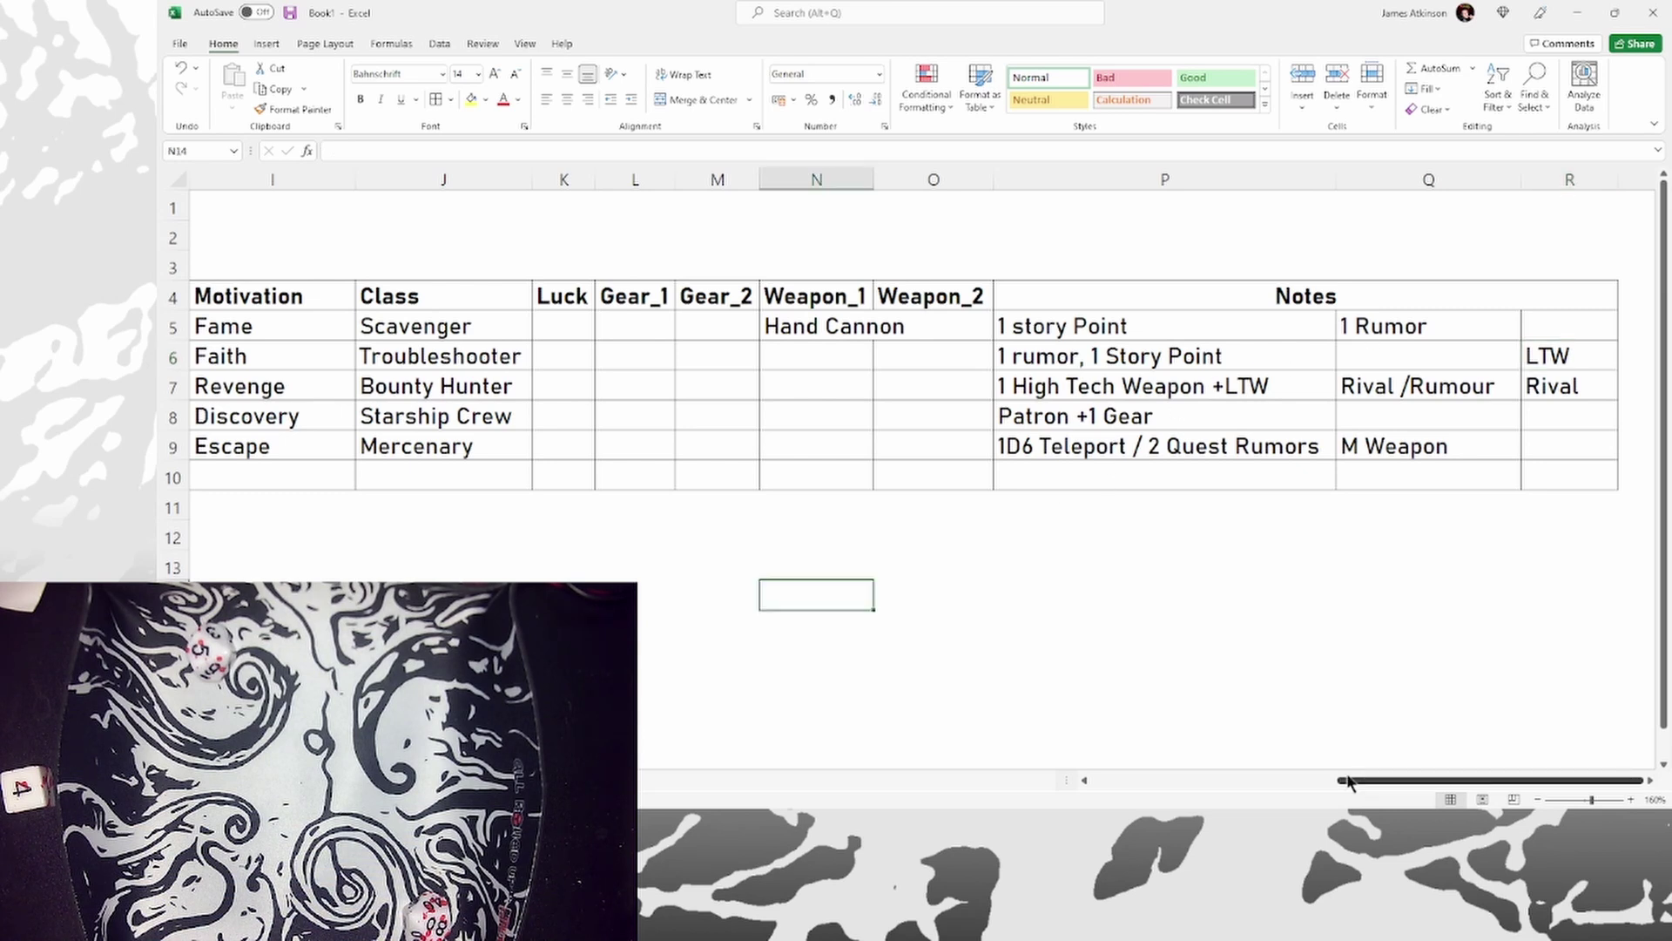
{"action": "left_click", "coordinate": [858, 357]}
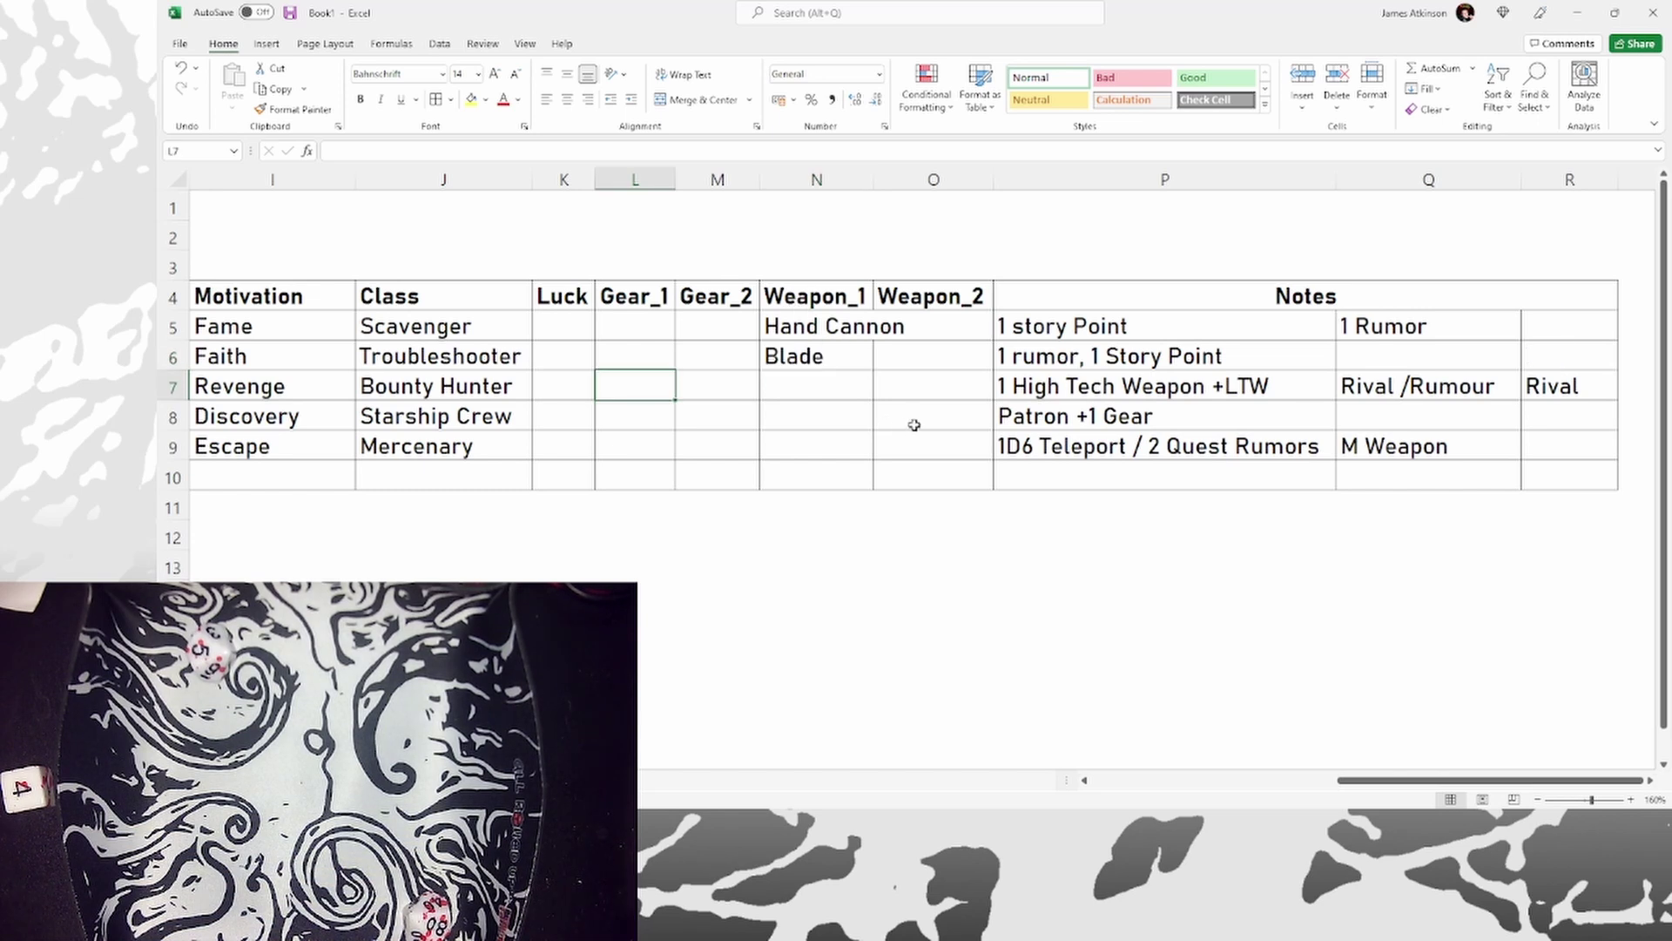
Give the Bounty Hunter Inf Laser as Weapon_1 and Blade as Weapon_2, clearing the row's weapon note and the duplicate Rival in column R.
{"action": "left_click", "coordinate": [838, 388]}
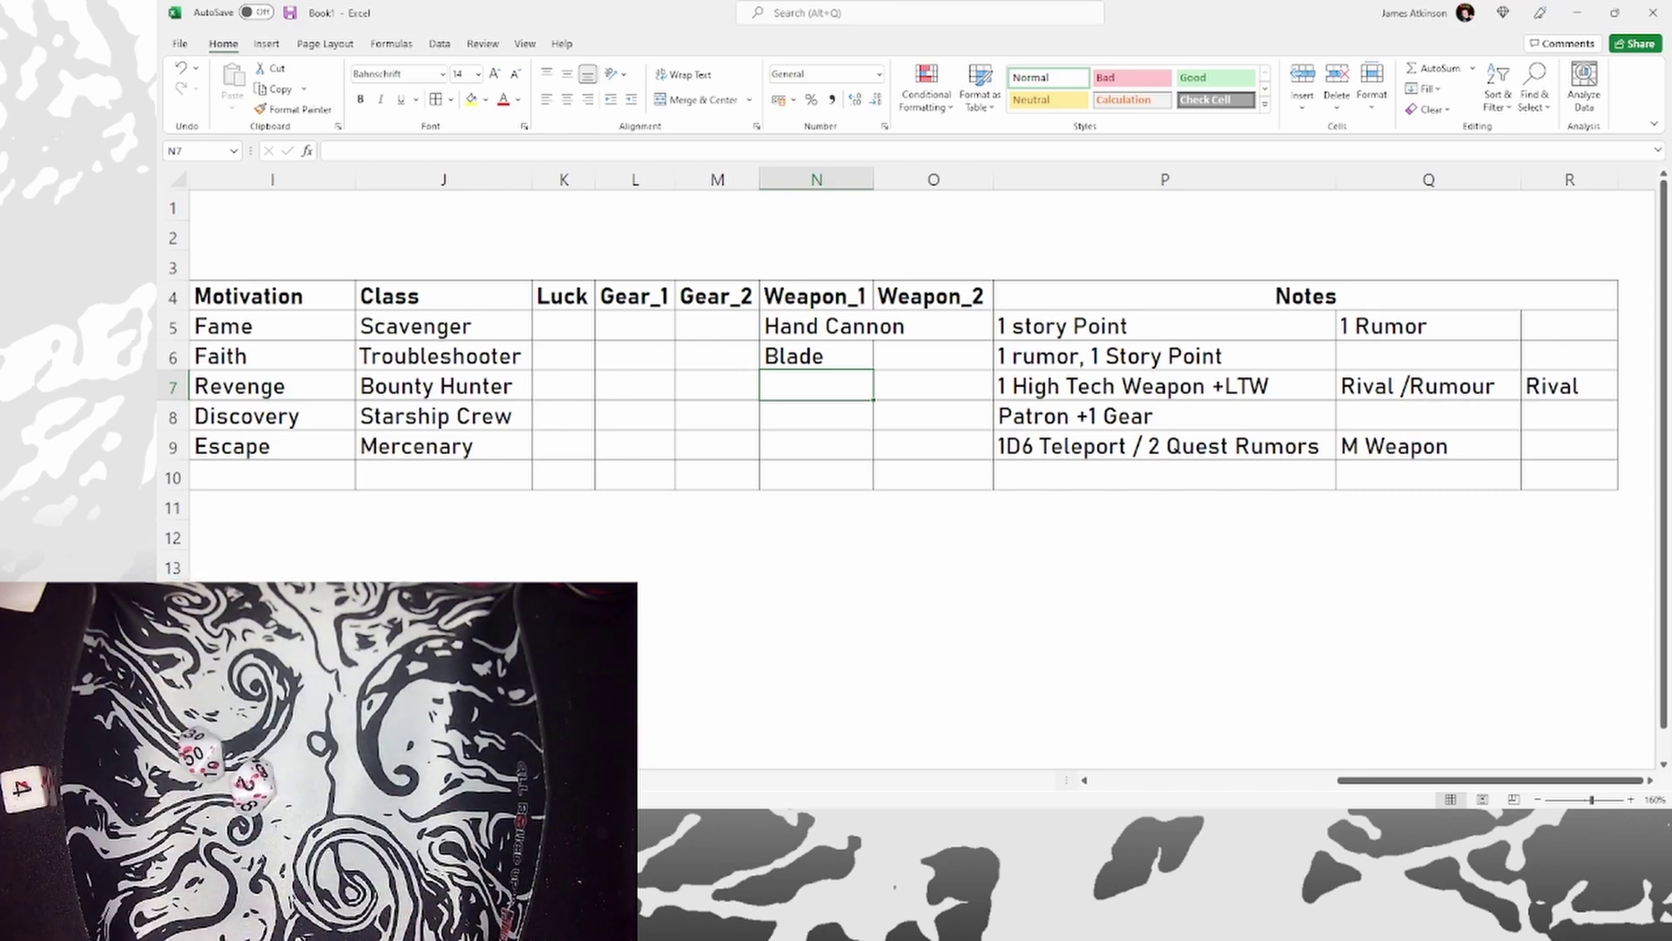
{"action": "type", "text": "Inf Laser"}
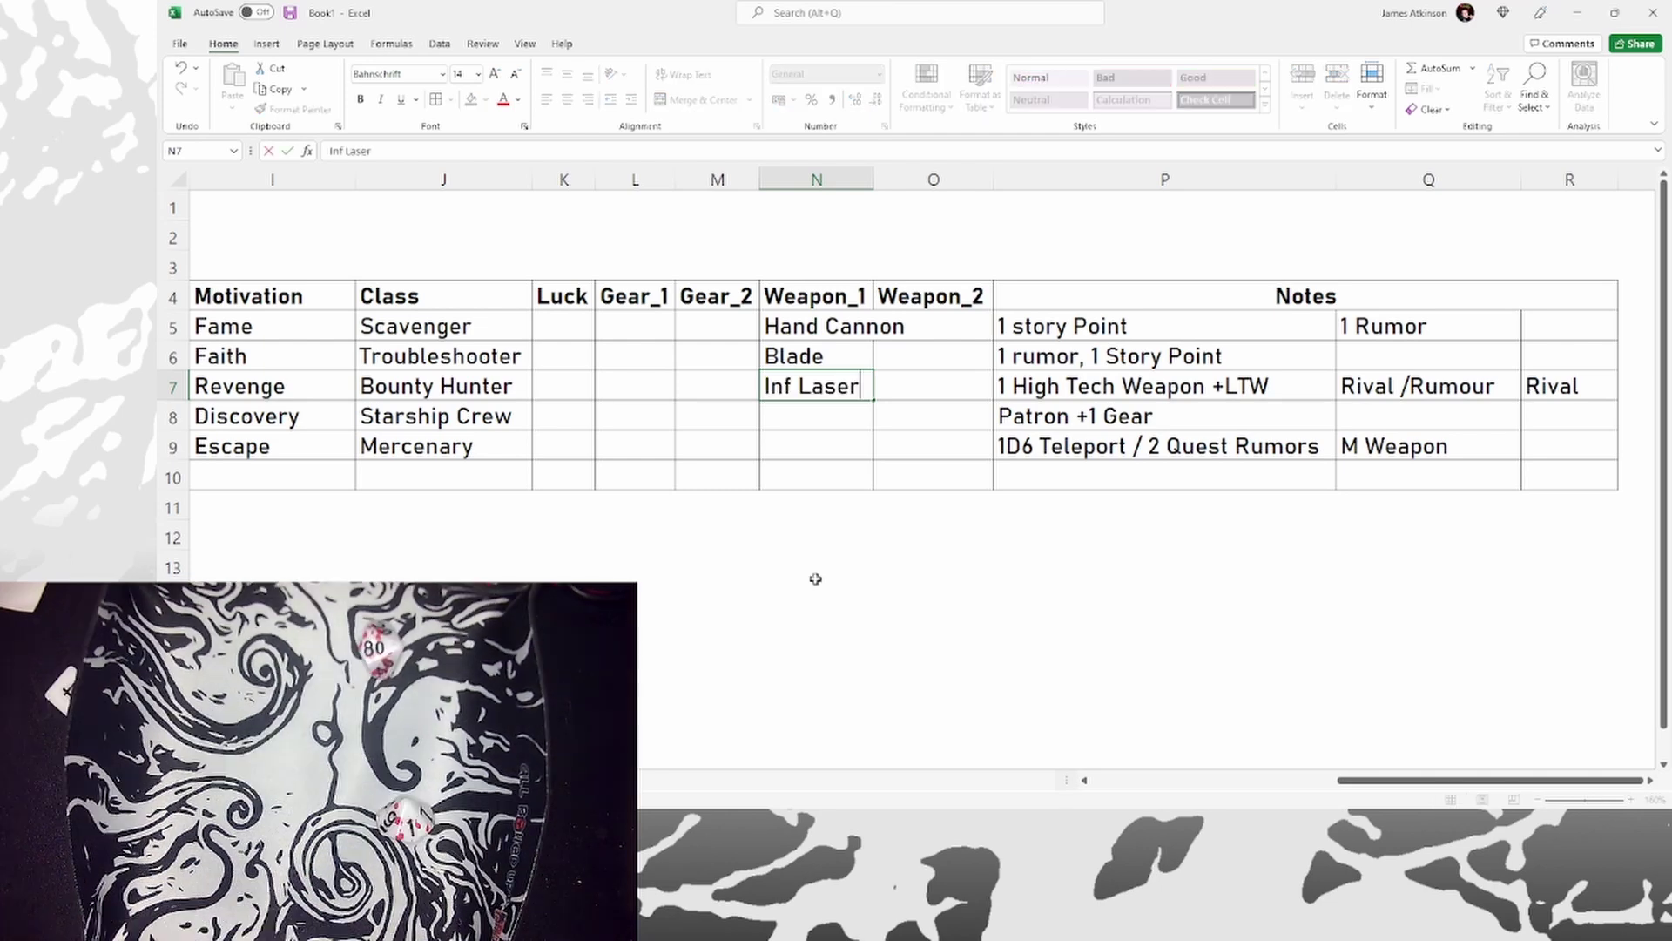
{"action": "key", "text": "Tab"}
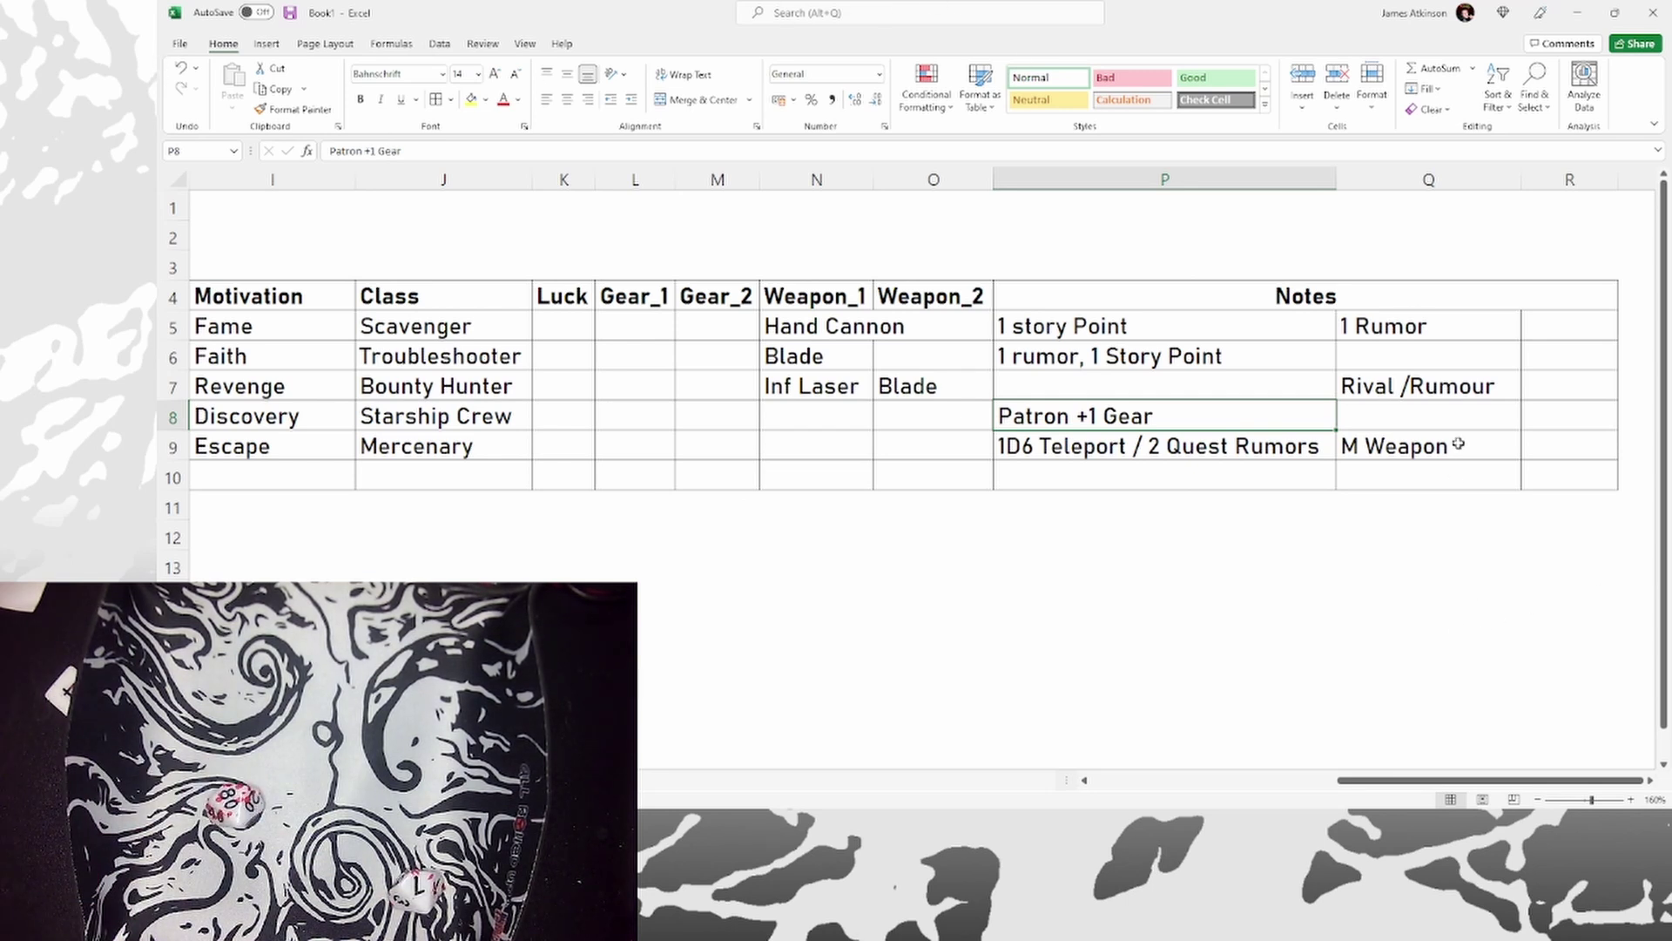
Enter Scanner Bot as the Starship Crew member's Gear_1 in row 8 and shorten that row's note to Patron.
{"action": "left_click", "coordinate": [606, 409]}
{"action": "type", "text": "Scanner Bot"}
{"action": "key", "text": "Return"}
Clear the Mercenary's M Weapon note in row 9 and copy the Bounty Hunter's Inf Laser into the Mercenary's Weapon_1 cell.
{"action": "key", "text": "Delete"}
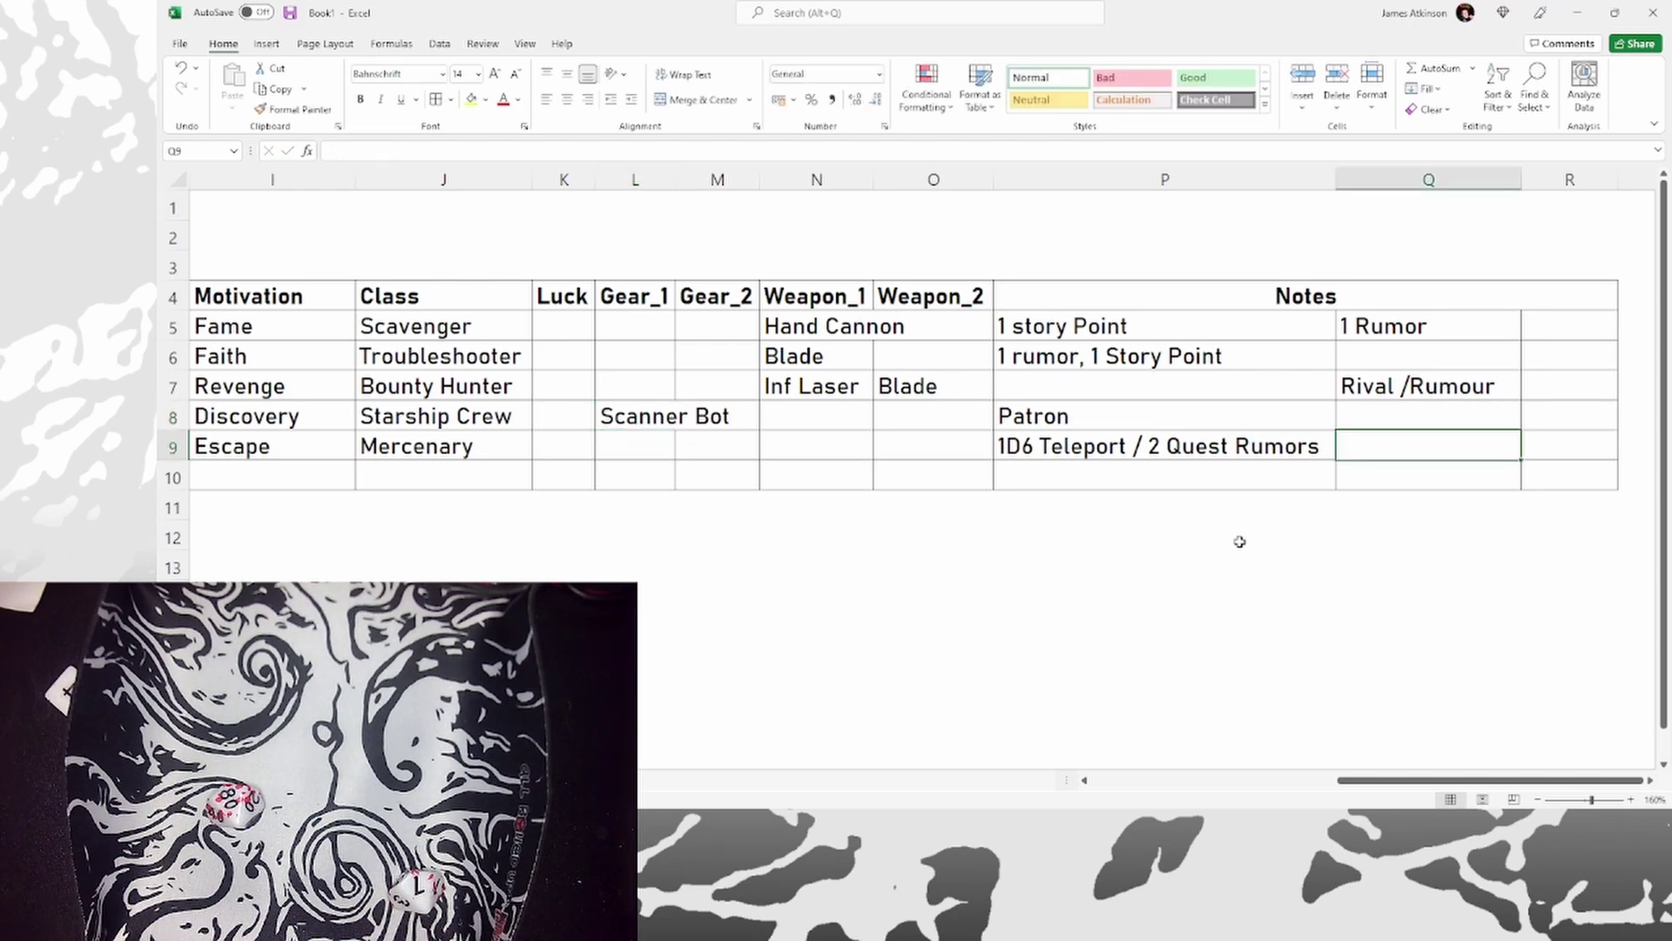
{"action": "key", "text": "Left"}
{"action": "key", "text": "Left"}
{"action": "key", "text": "Left"}
{"action": "key", "text": "Left"}
{"action": "key", "text": "Right"}
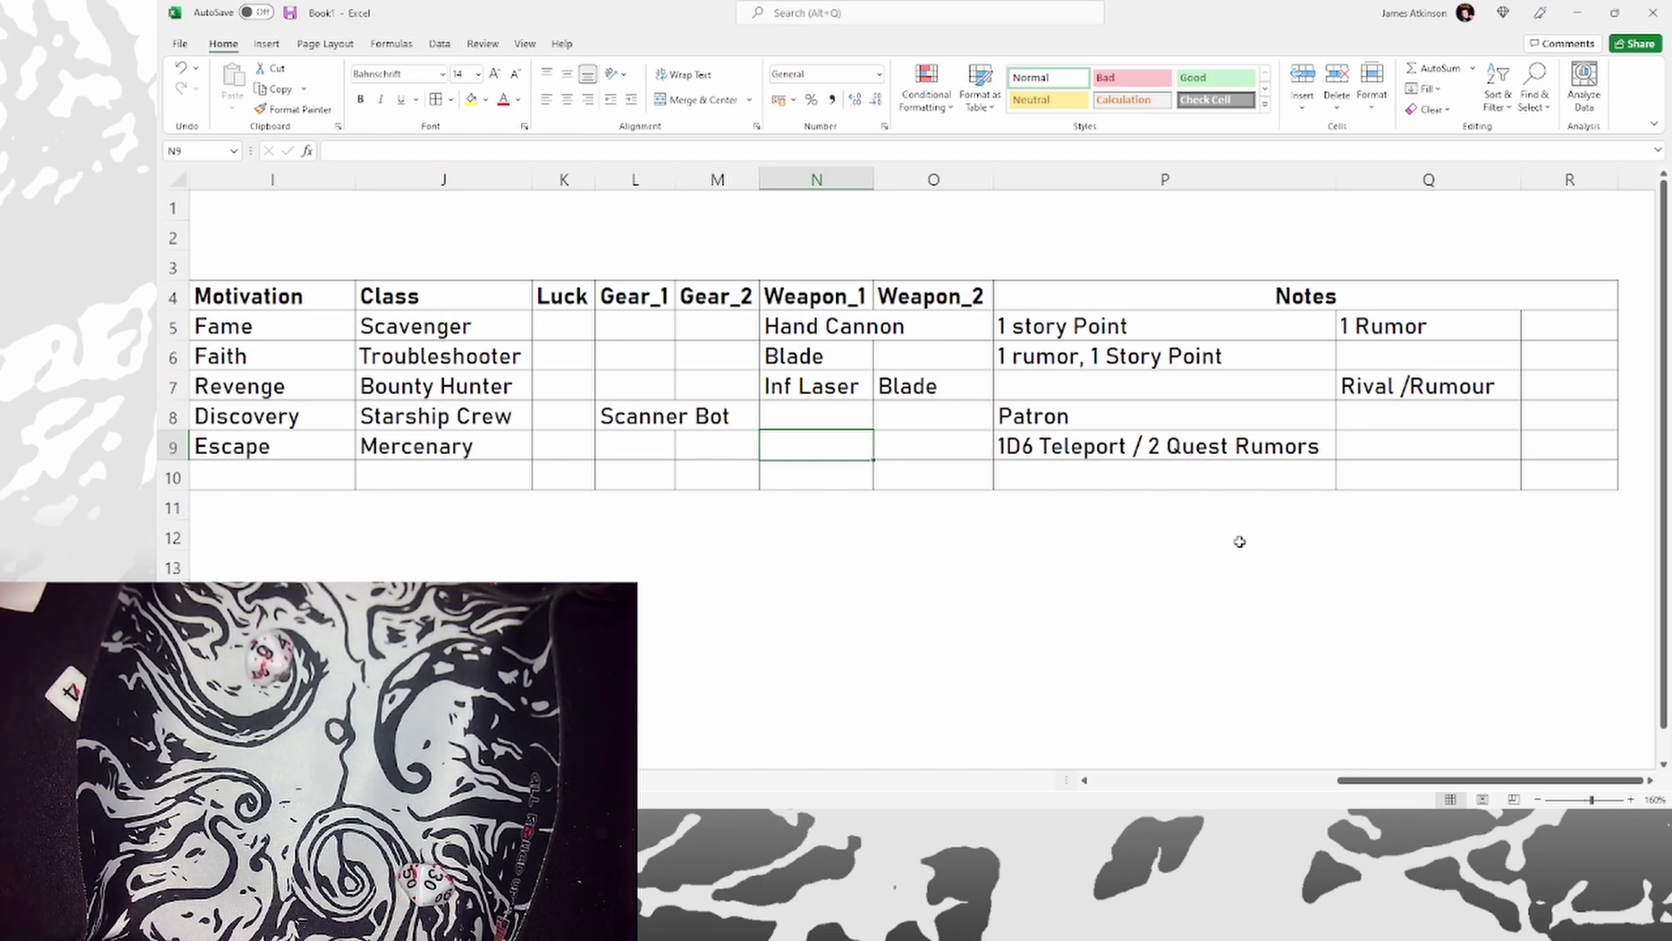
{"action": "key", "text": "Up"}
{"action": "key", "text": "Up"}
{"action": "key", "text": "ctrl+c"}
{"action": "key", "text": "Down"}
{"action": "key", "text": "Down"}
{"action": "key", "text": "ctrl+v"}
{"action": "key", "text": "Escape"}
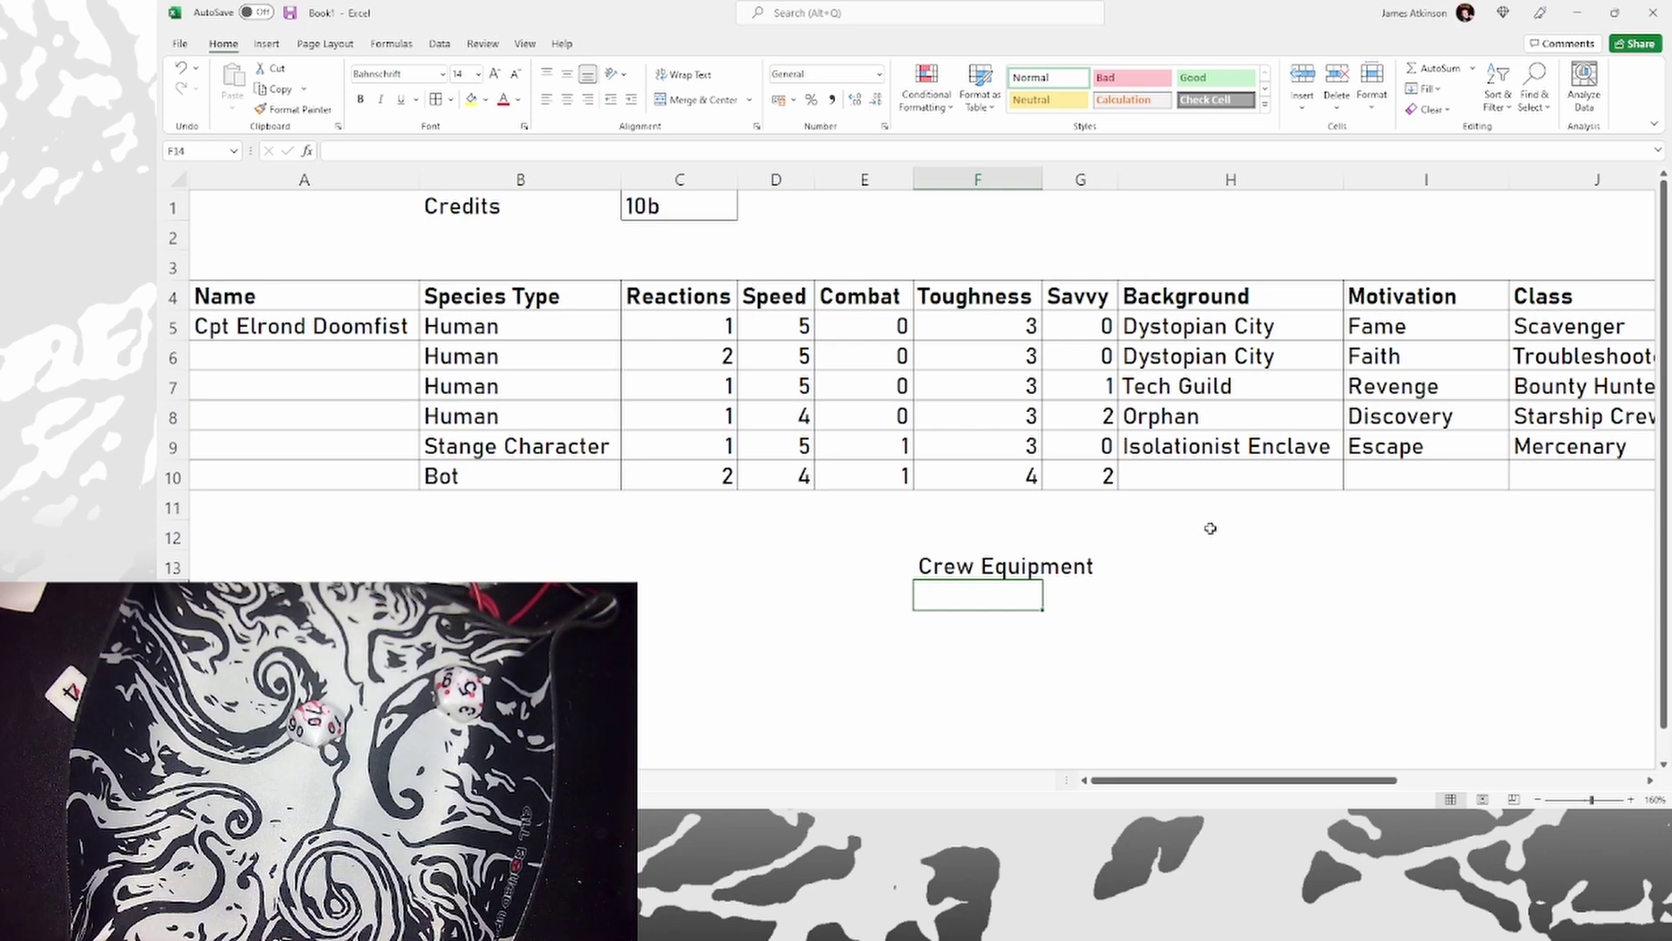
List Blast Rifle, Hand Laser and Glare Sword beneath the Crew Equipment heading in column F.
{"action": "type", "text": "Blast Rifle"}
{"action": "key", "text": "Return"}
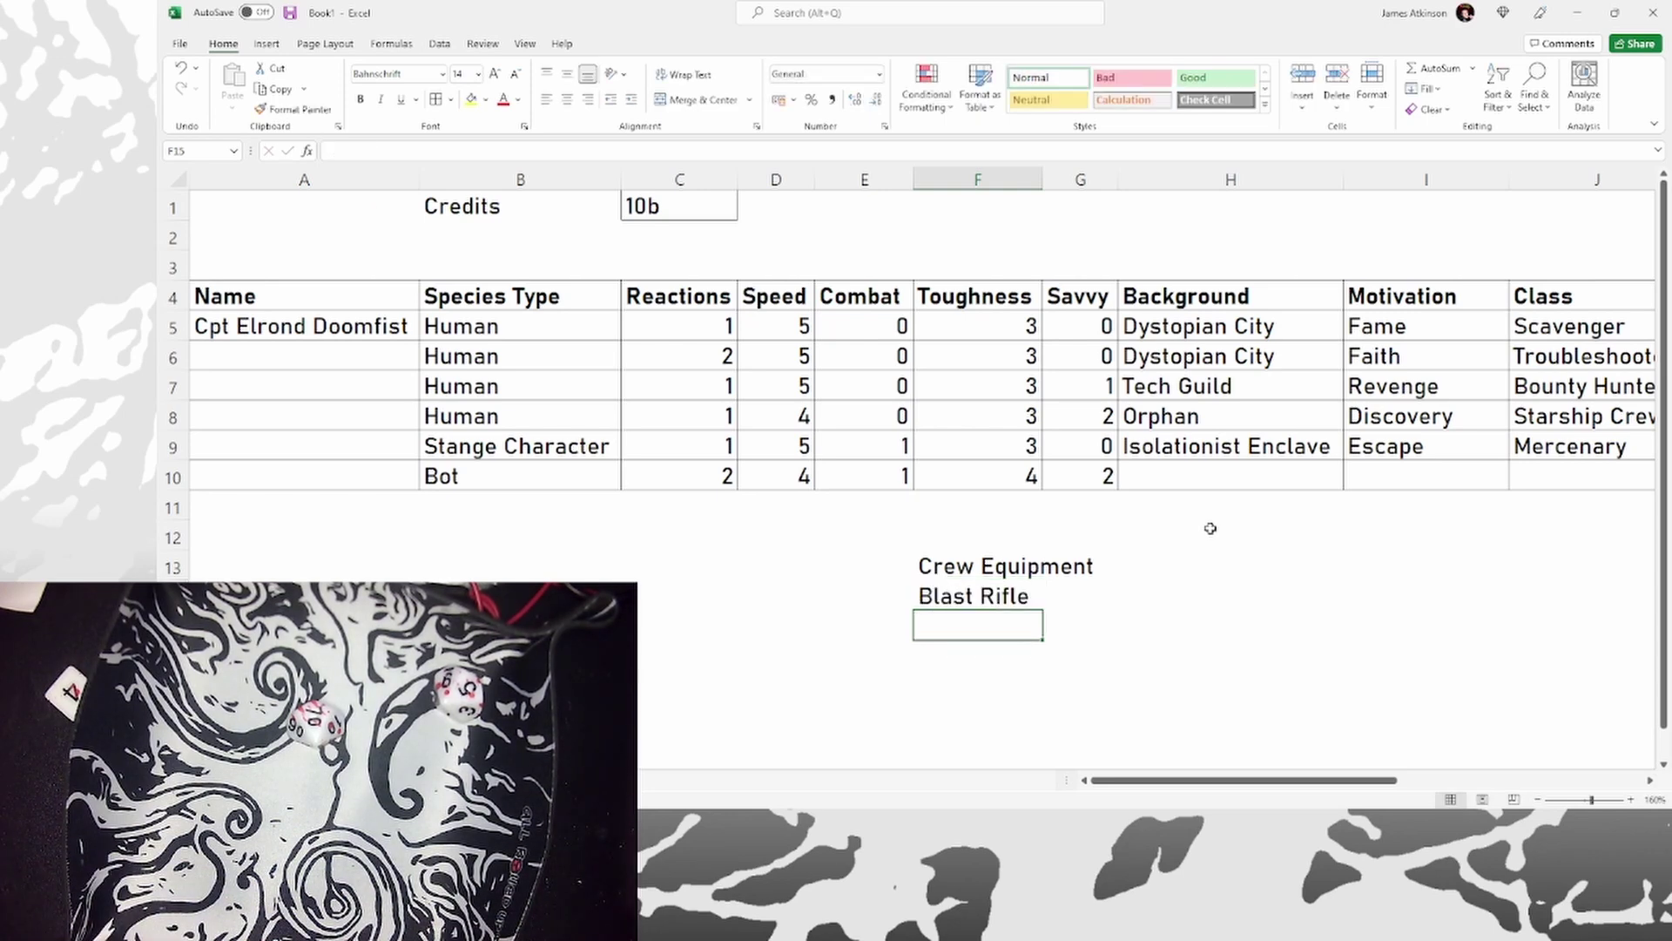
{"action": "type", "text": "Hand Laser"}
{"action": "key", "text": "Return"}
{"action": "type", "text": "Glare Sword"}
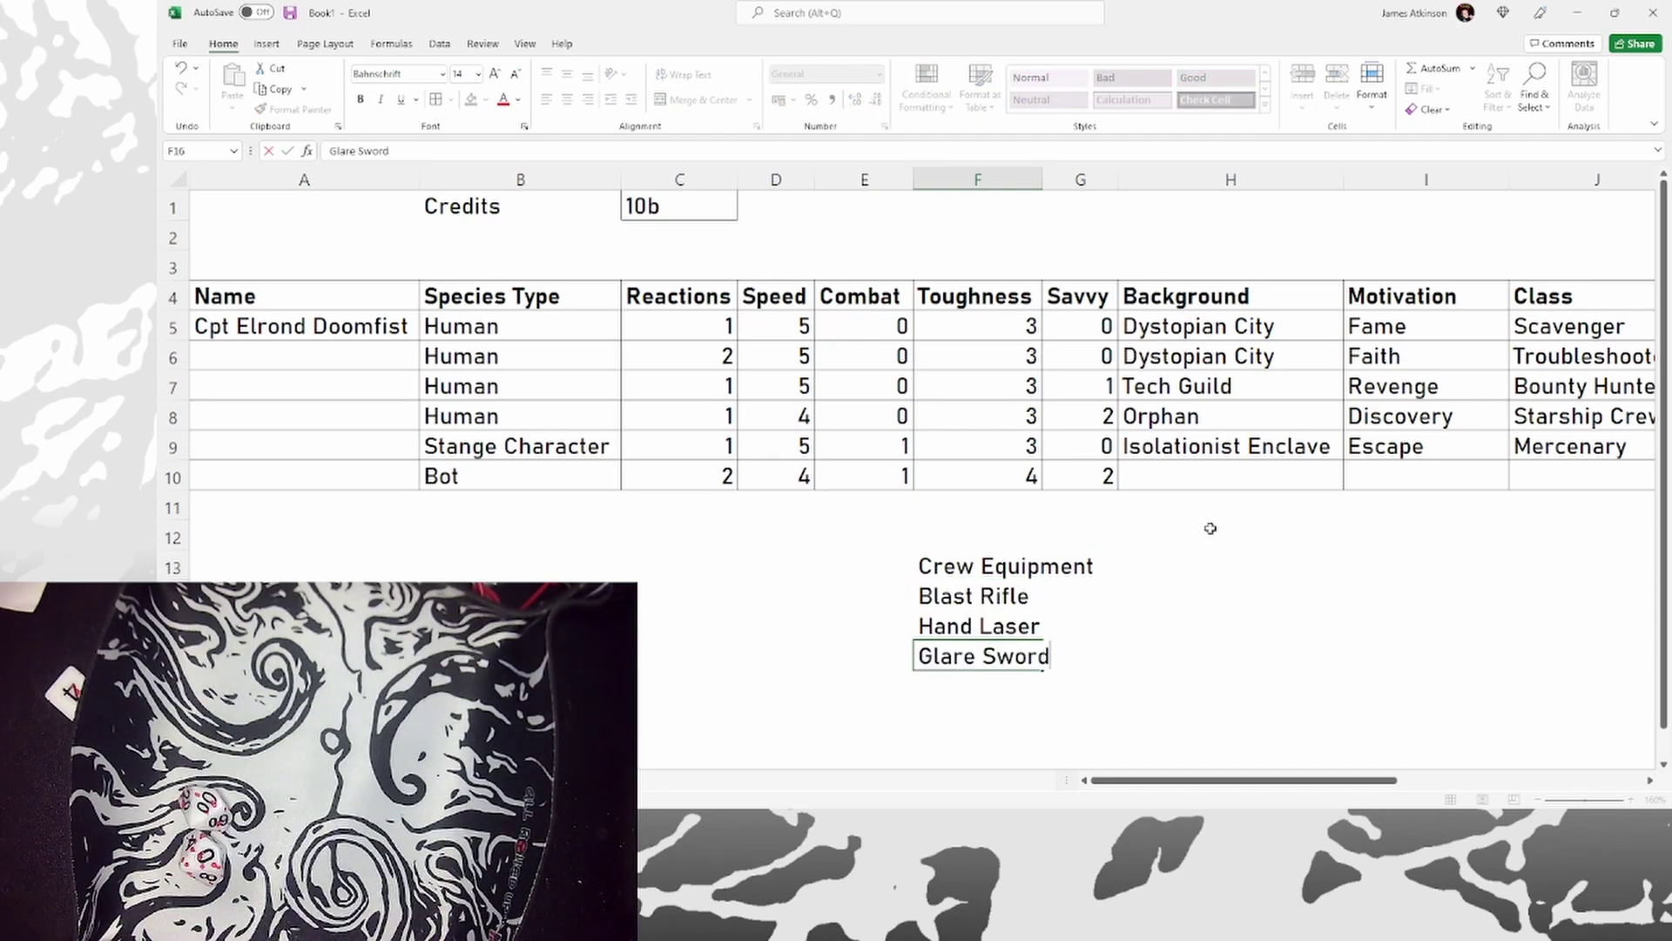
{"action": "key", "text": "Return"}
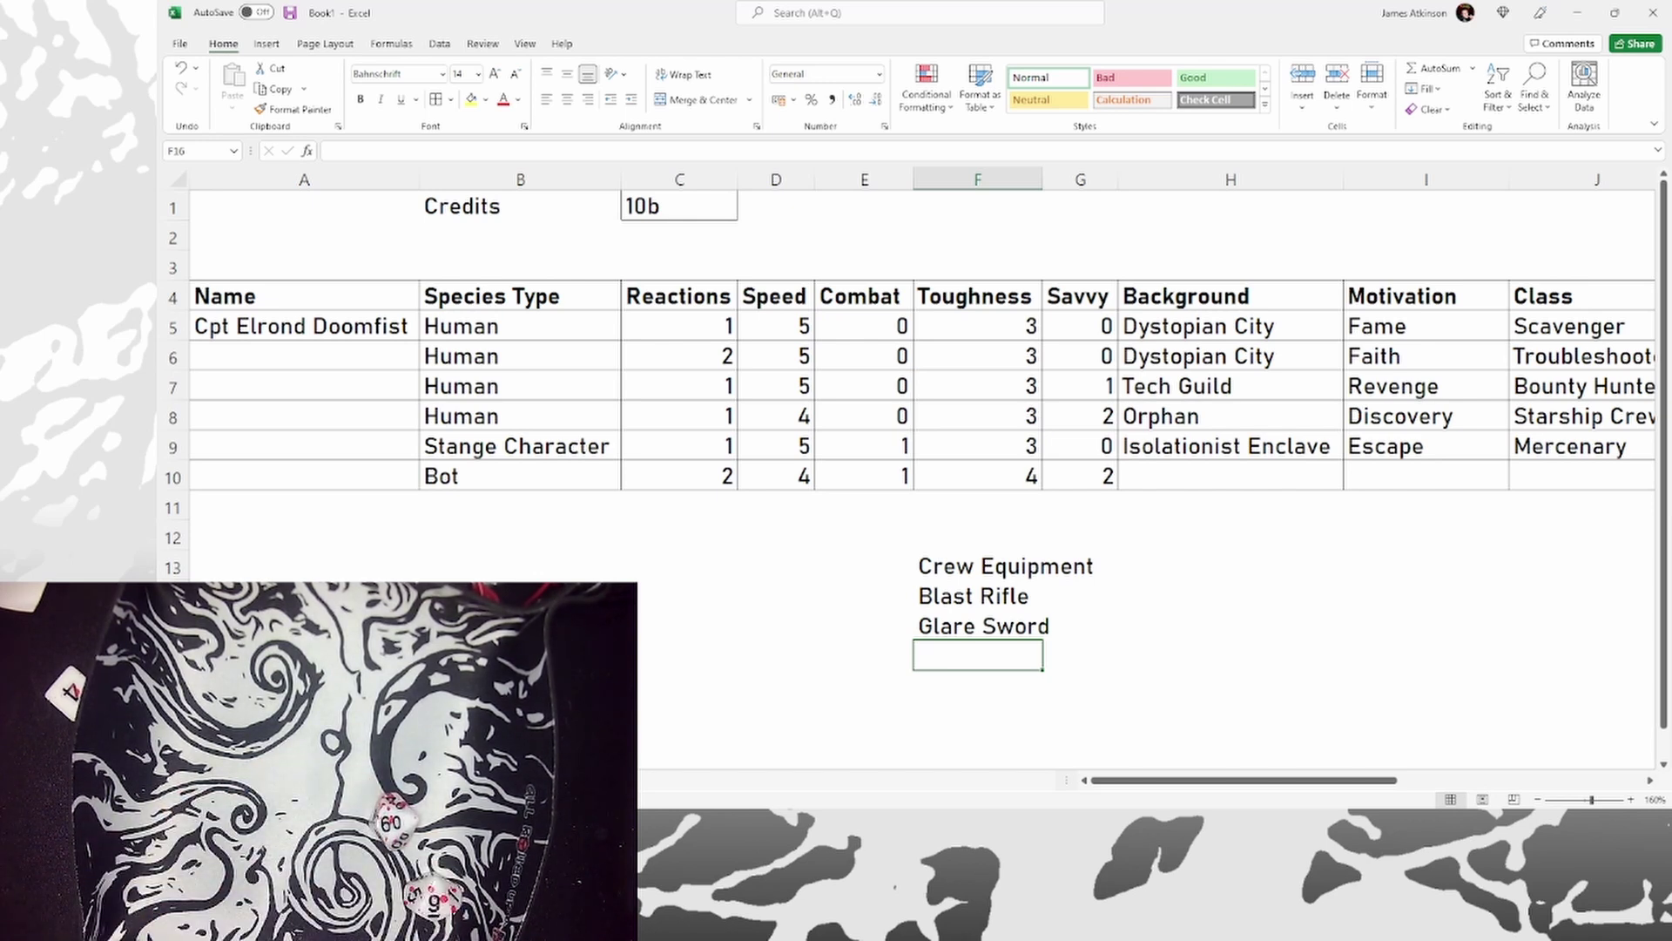
Add Auto Rifle and Loaded Dice to the Crew Equipment list in F16 and F17.
{"action": "type", "text": "Au"}
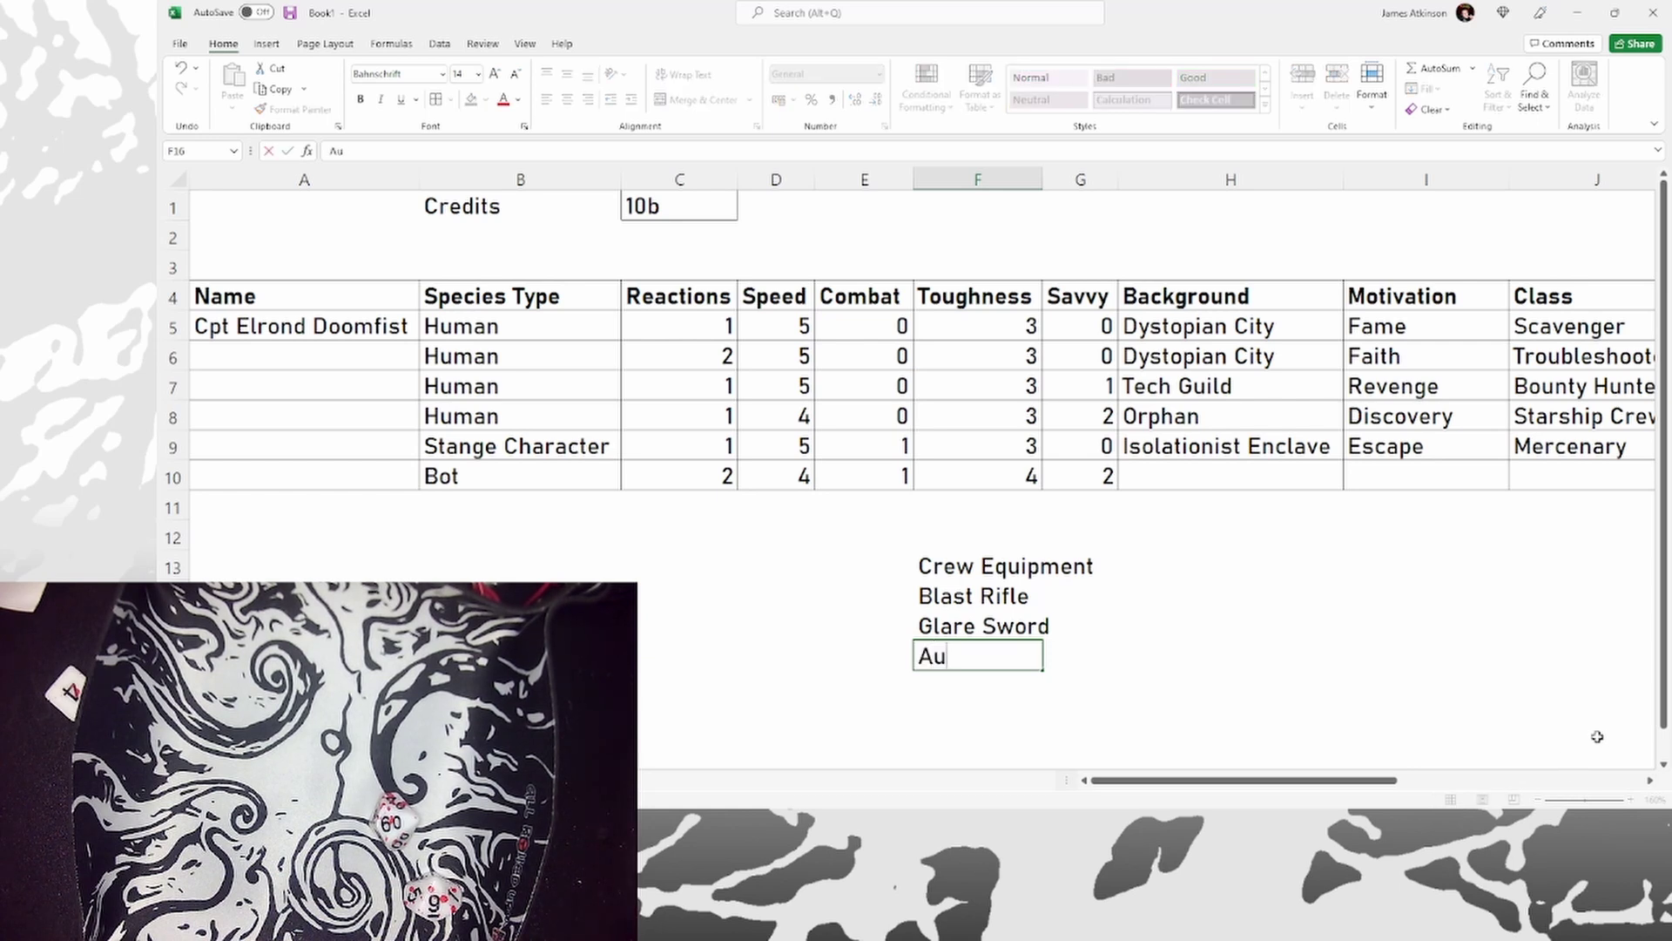
{"action": "type", "text": "to Rifle"}
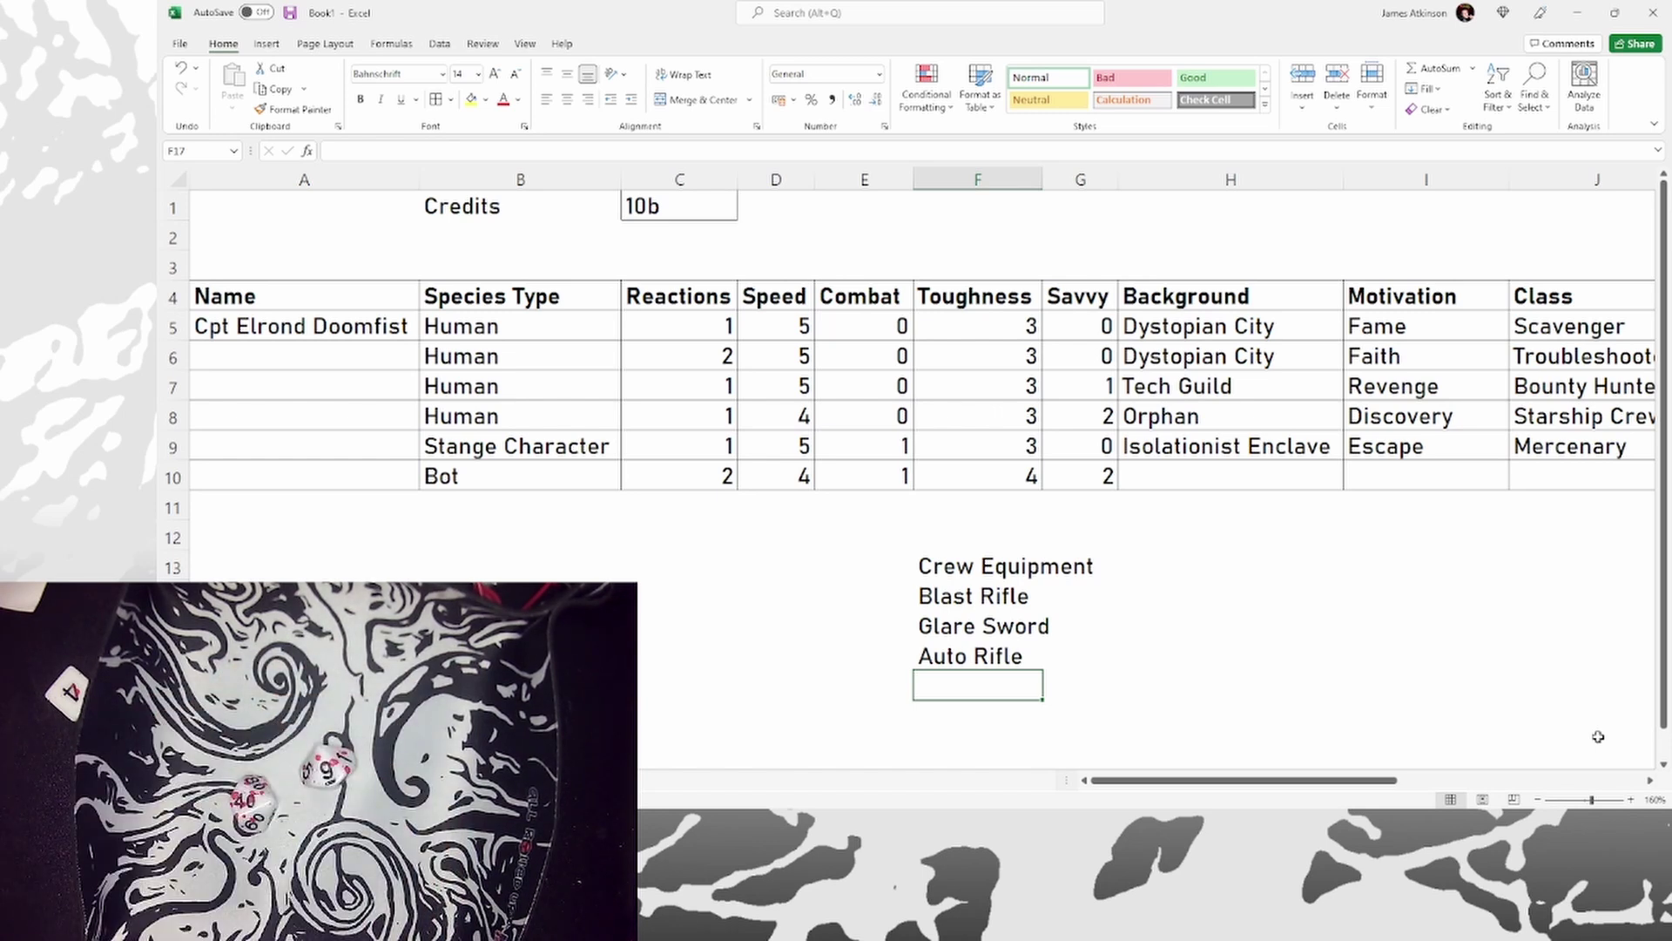
{"action": "type", "text": "Loade"}
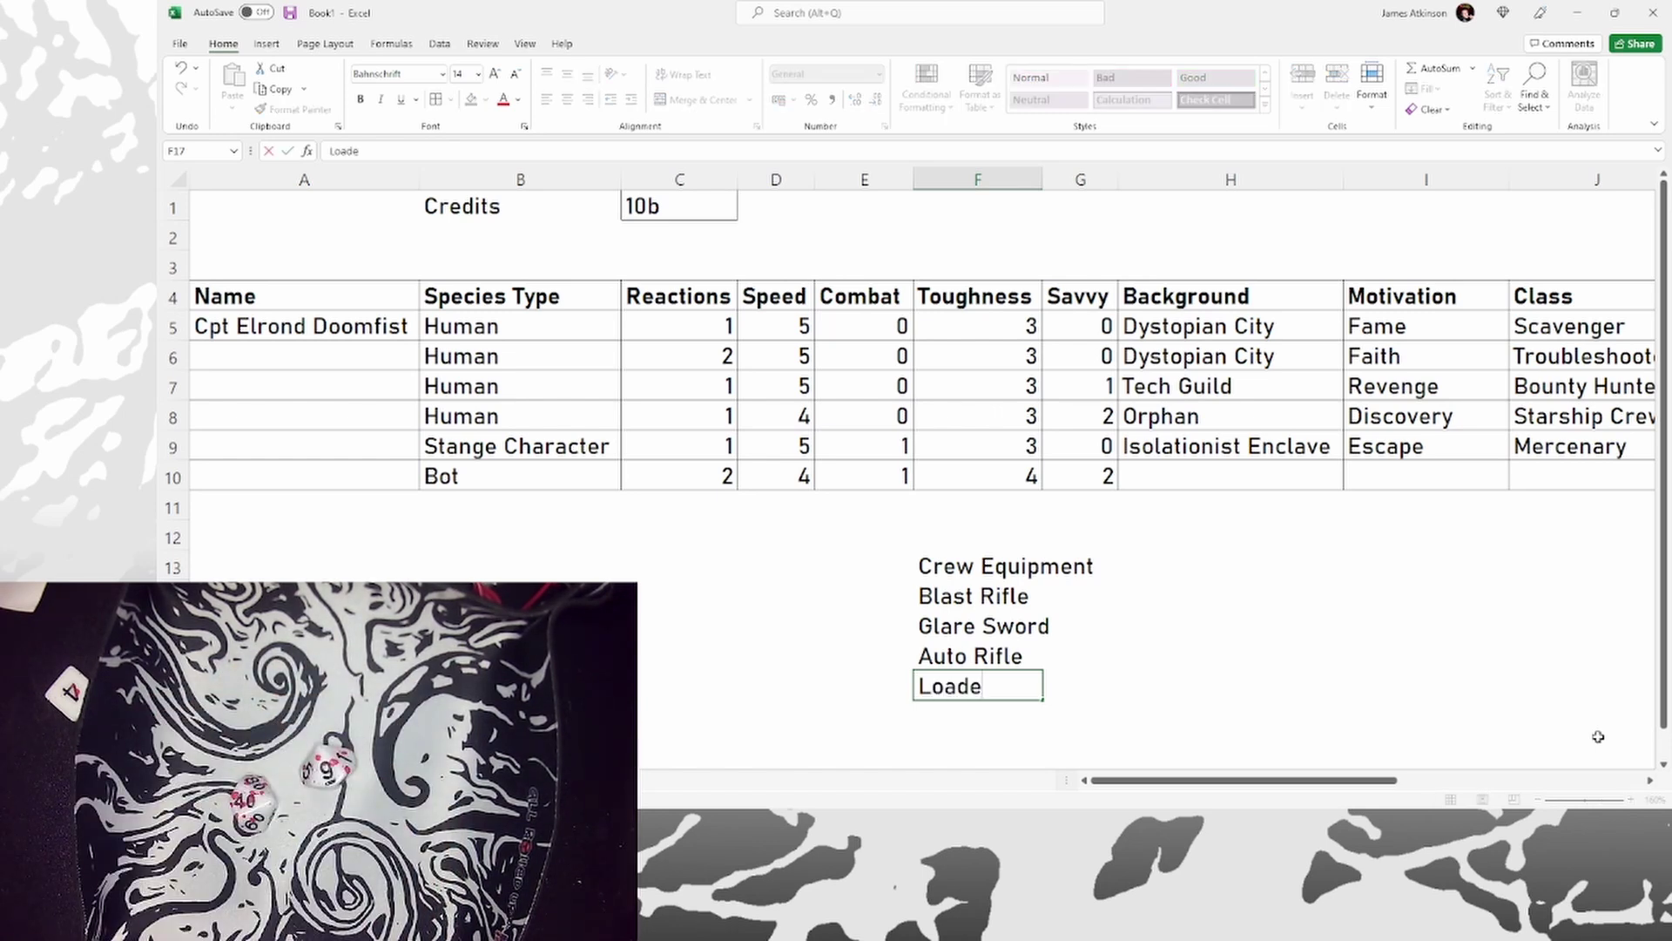
{"action": "type", "text": "d Dice"}
{"action": "key", "text": "Return"}
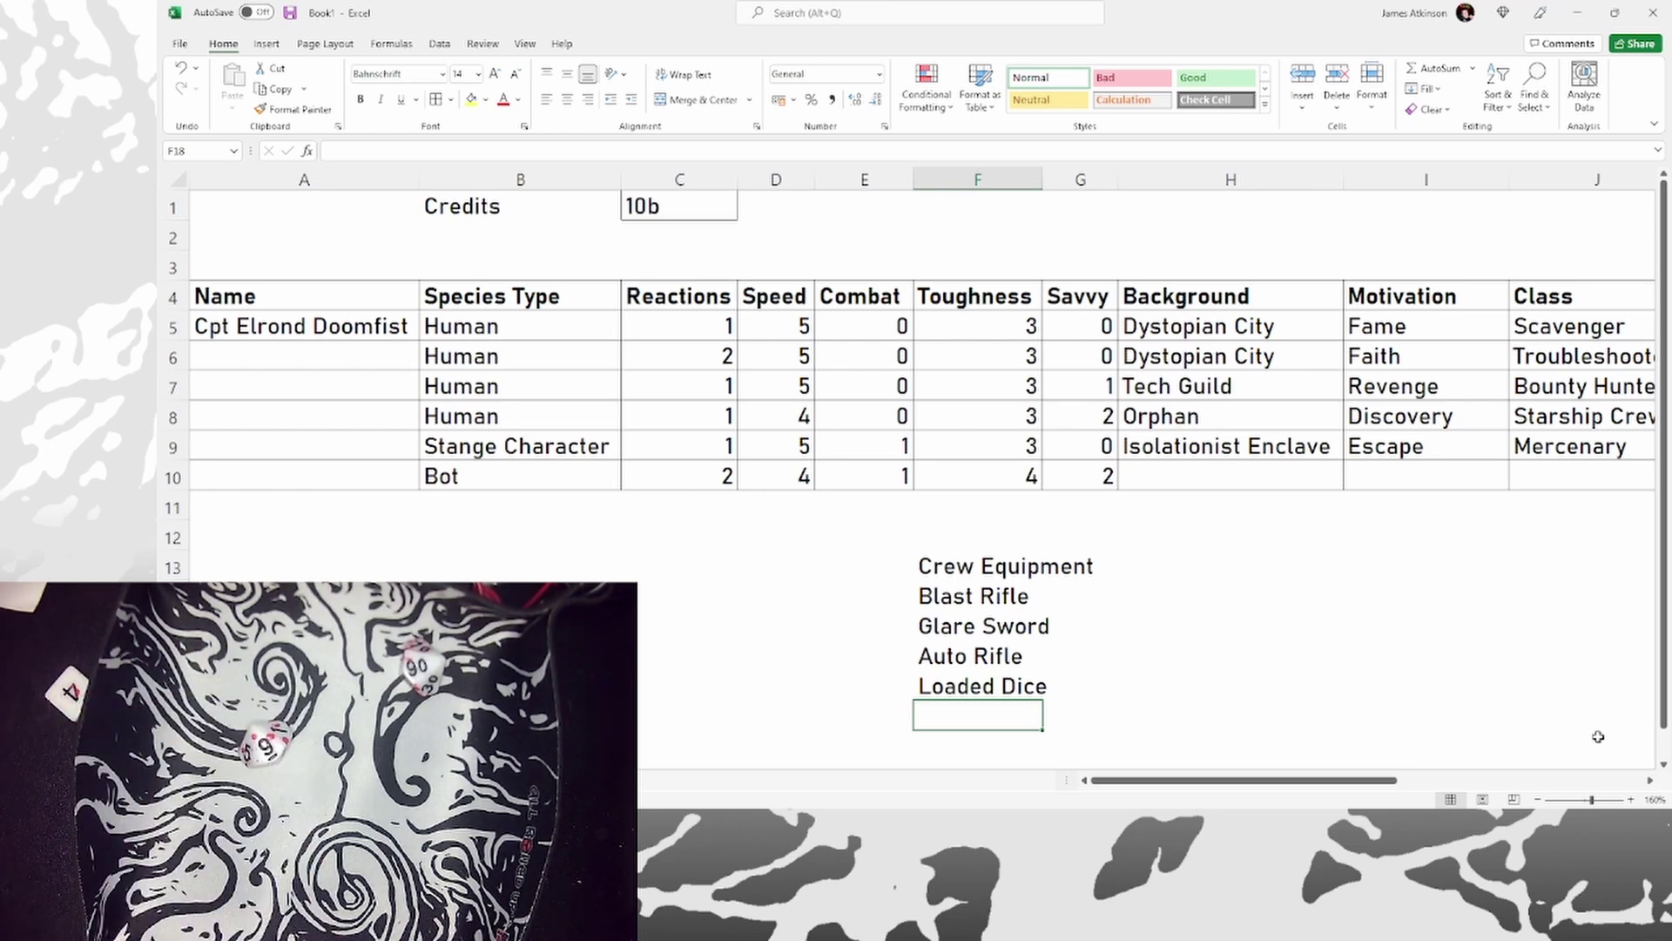
Enter Glare Sword as the Mercenary's Weapon_2 in row 9.
{"action": "scroll", "coordinate": [1612, 523], "scroll_direction": "right", "scroll_amount": 2}
{"action": "left_click", "coordinate": [1620, 447]}
{"action": "type", "text": "Glare Sword"}
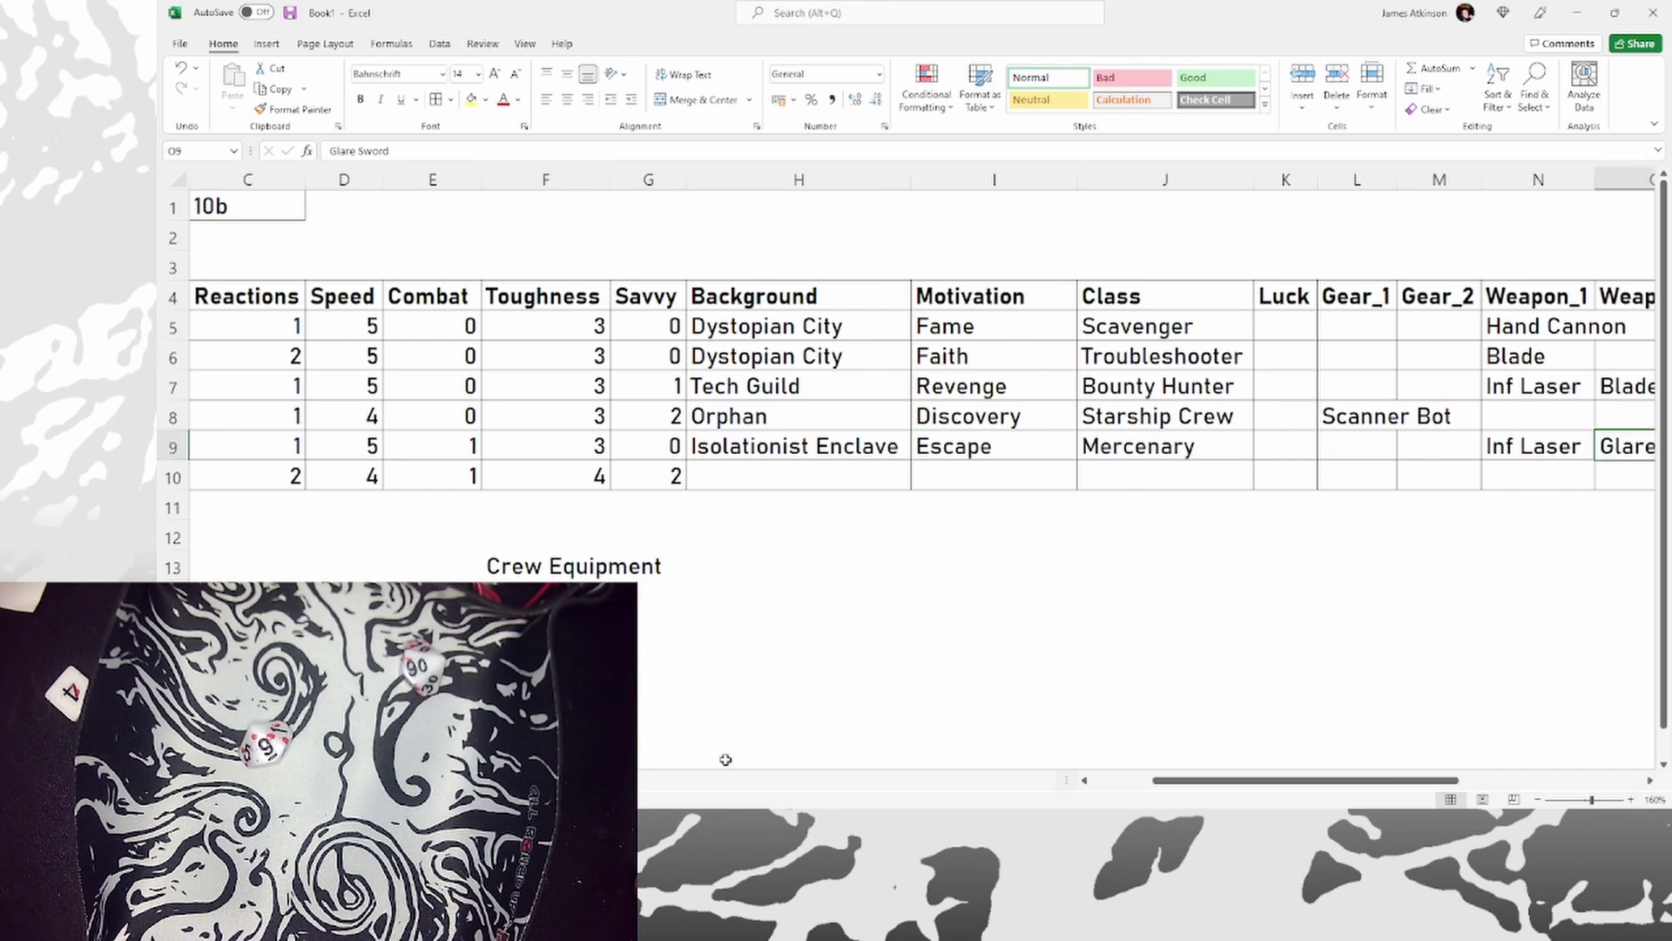
Move Loaded Dice from the Crew Equipment list to the Scavenger's Weapon_2 cell in row 5.
{"action": "left_click", "coordinate": [546, 687]}
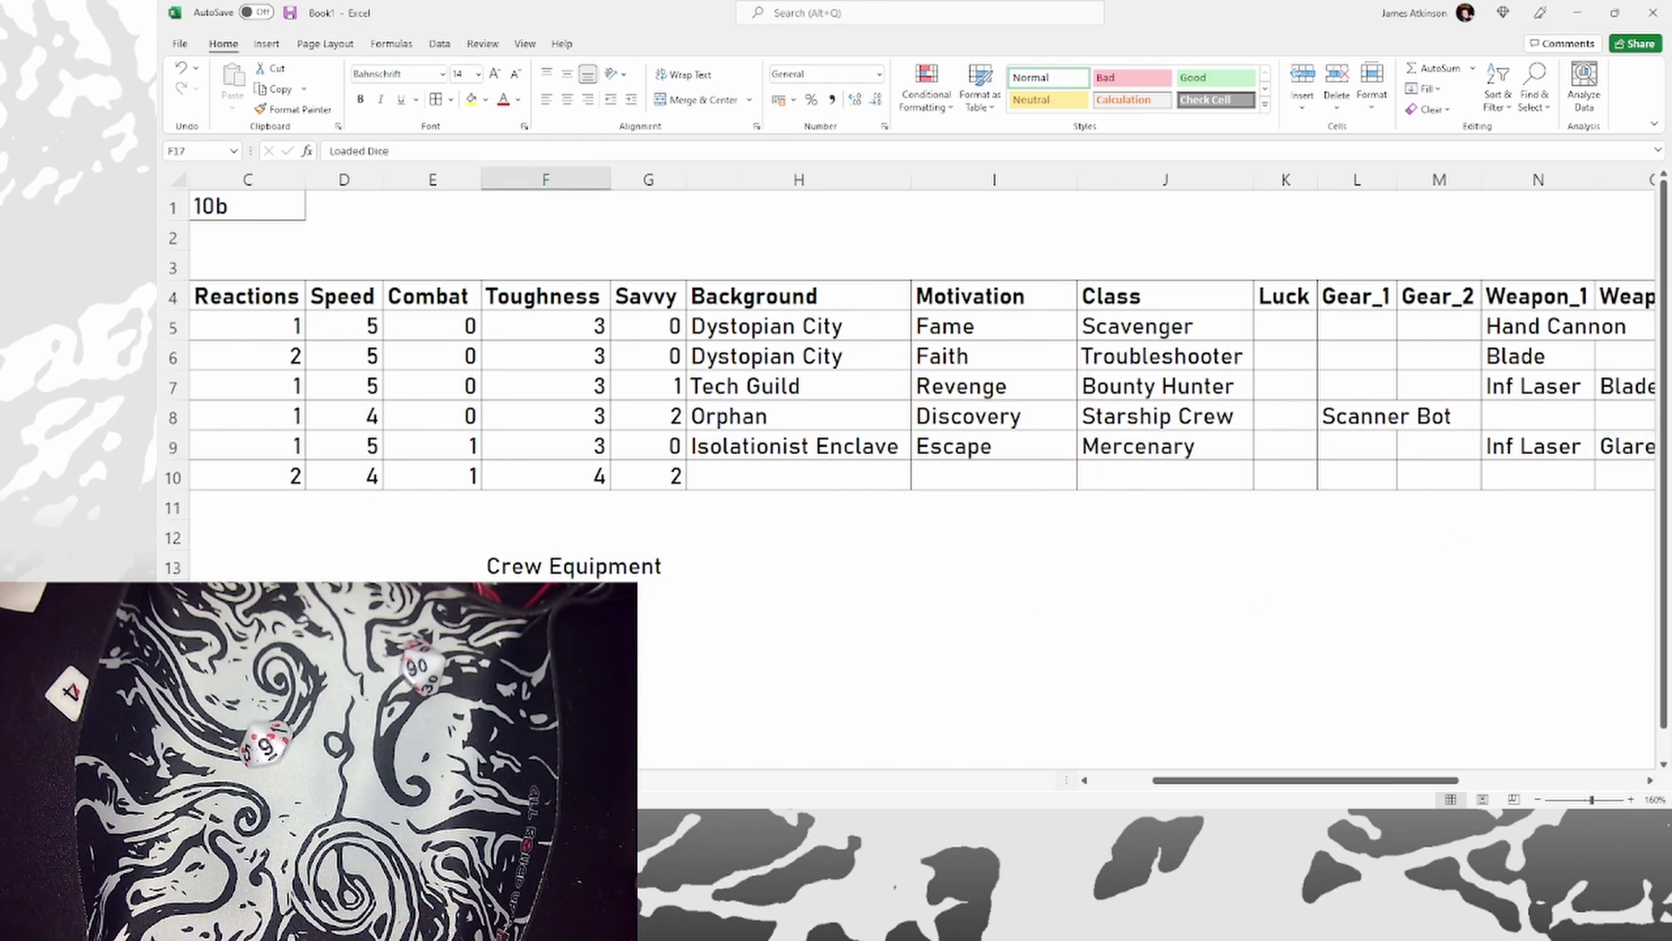
{"action": "left_click_drag", "start_coordinate": [546, 687], "coordinate": [1616, 322]}
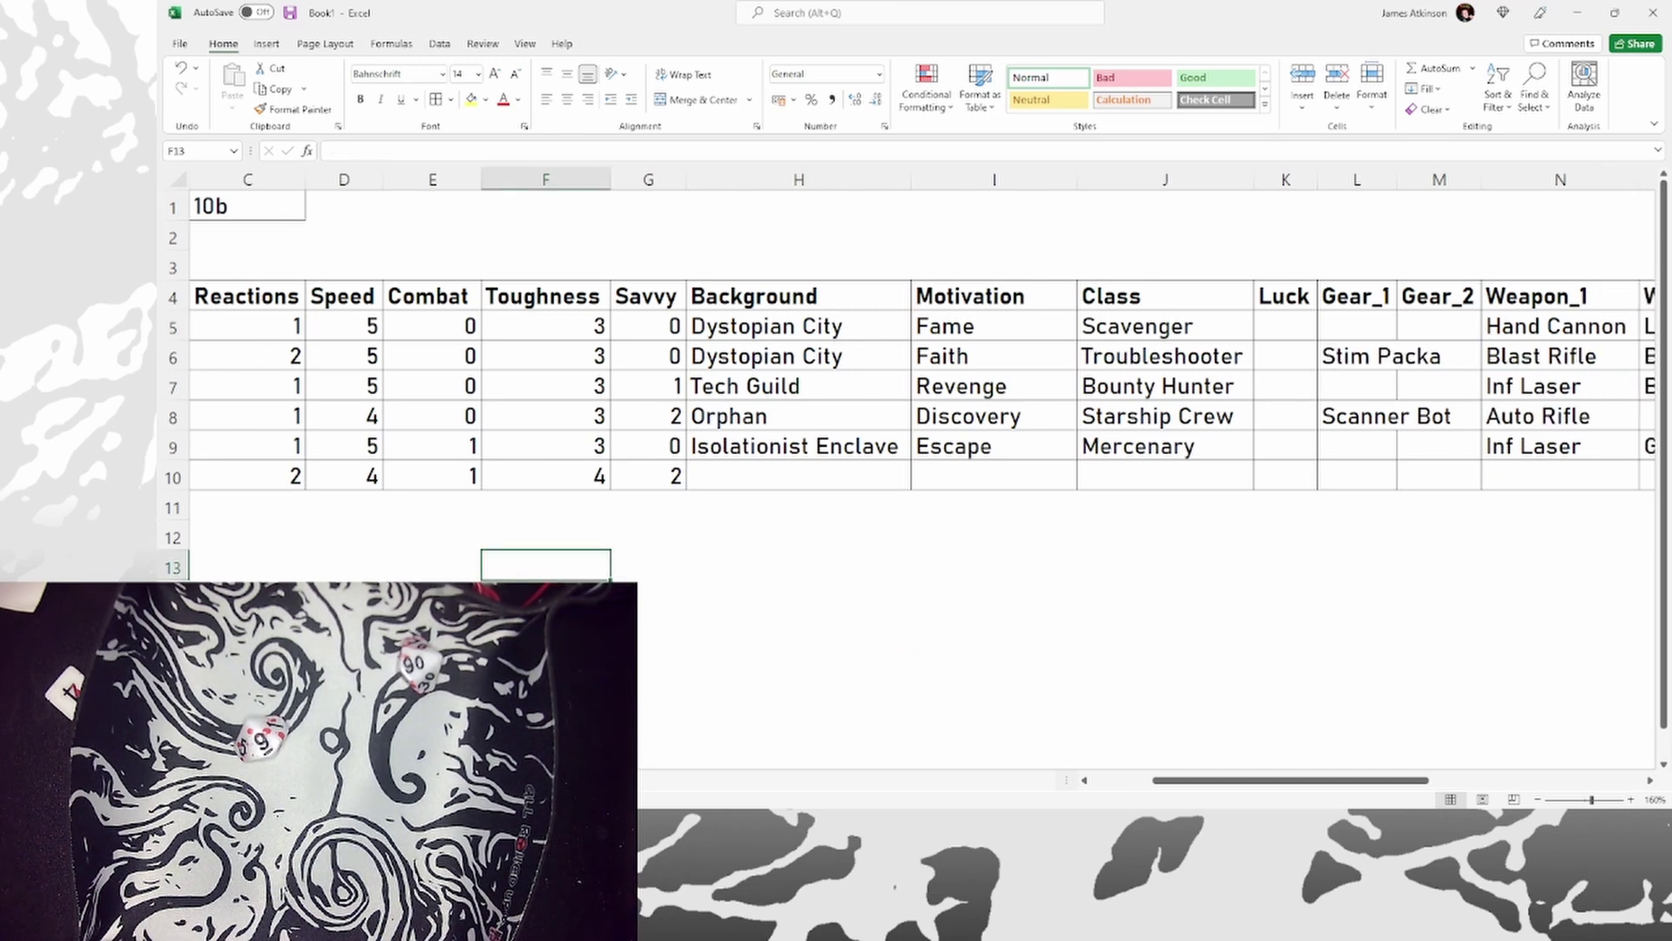
{"action": "scroll", "coordinate": [1136, 485], "scroll_direction": "right", "scroll_amount": 2}
{"action": "left_click", "coordinate": [1136, 485]}
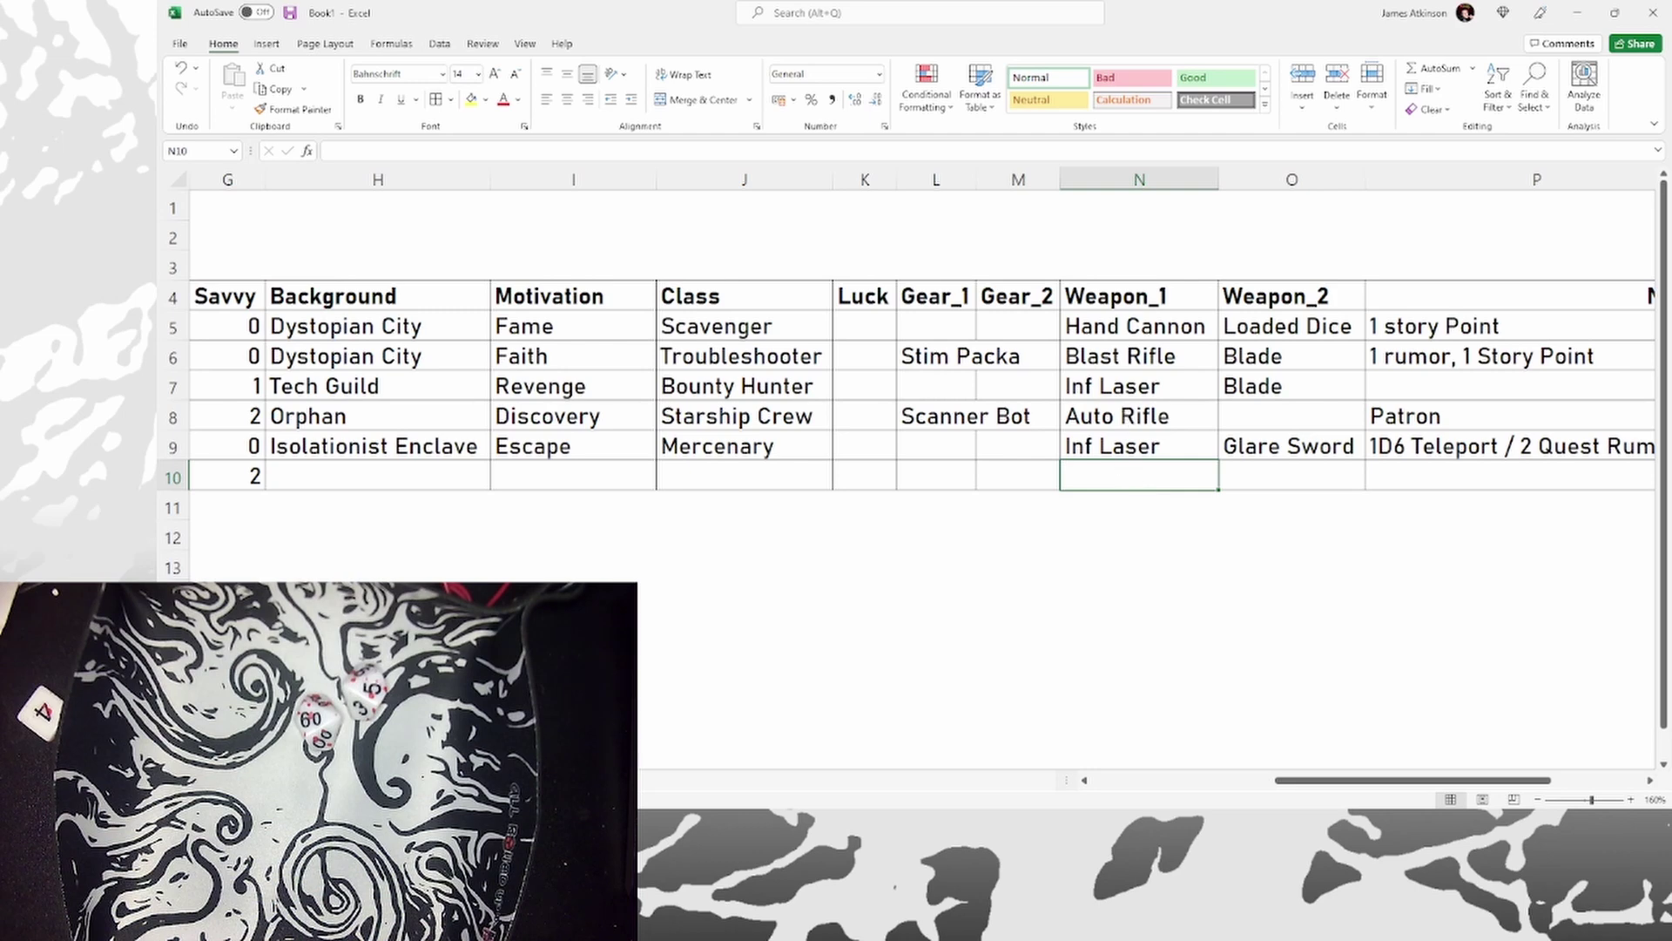
Set the crew's Credits value in C1 to 7.
{"action": "left_click", "coordinate": [680, 206]}
{"action": "type", "text": "7"}
{"action": "key", "text": "Return"}
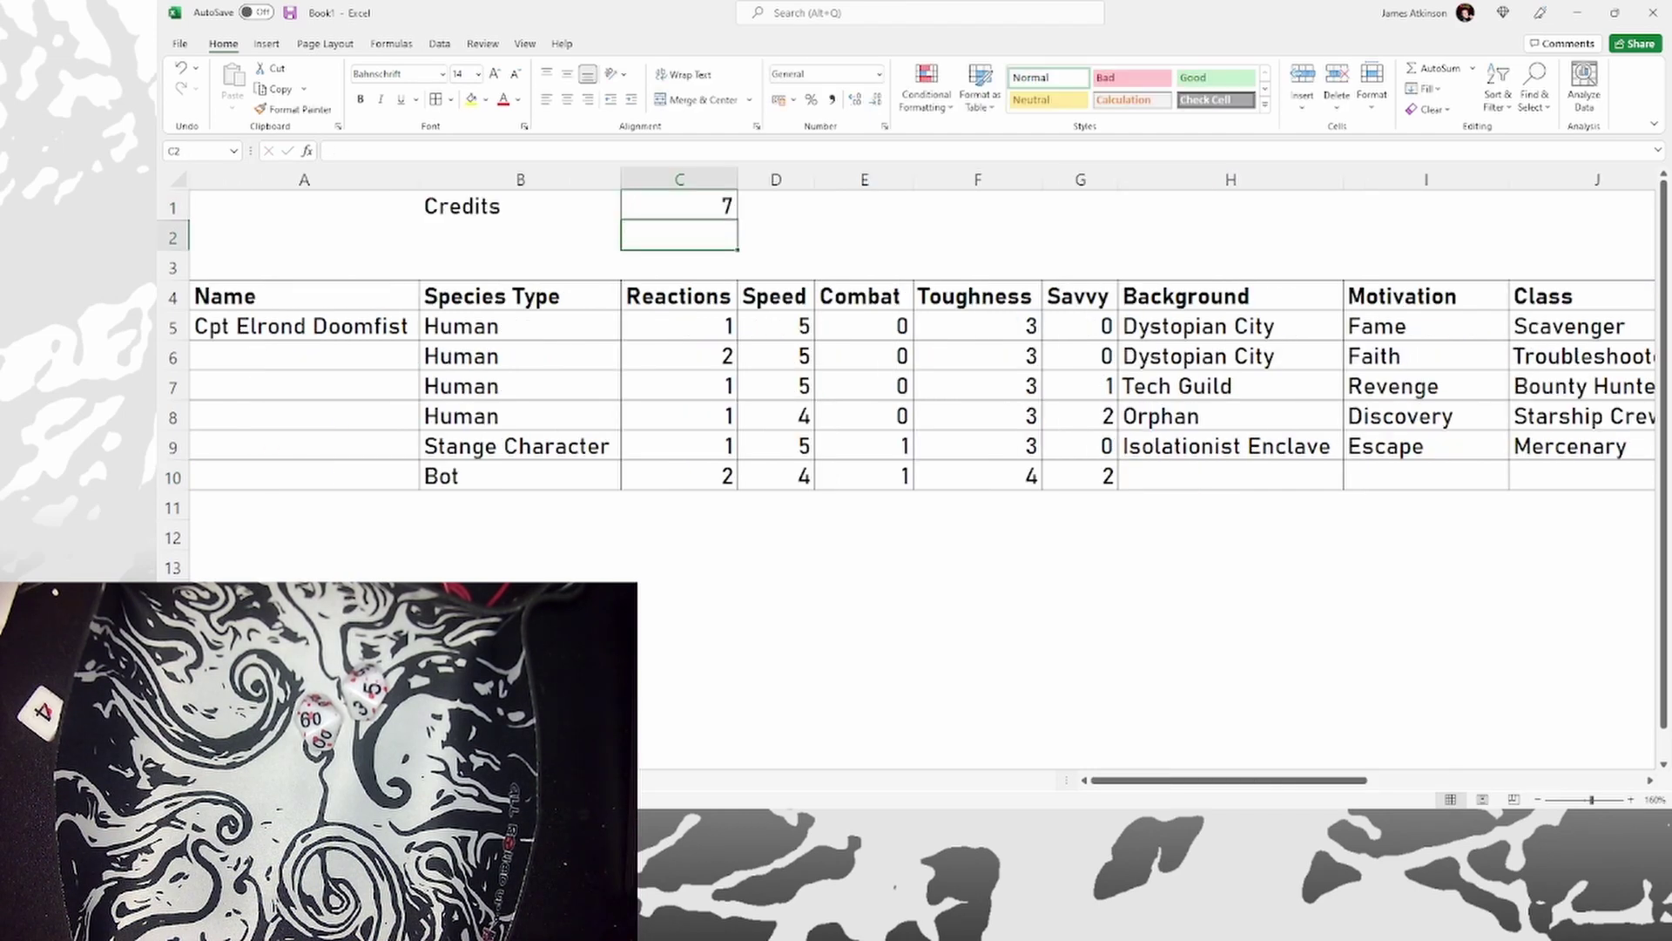
{"action": "key", "text": "Down"}
{"action": "key", "text": "Right"}
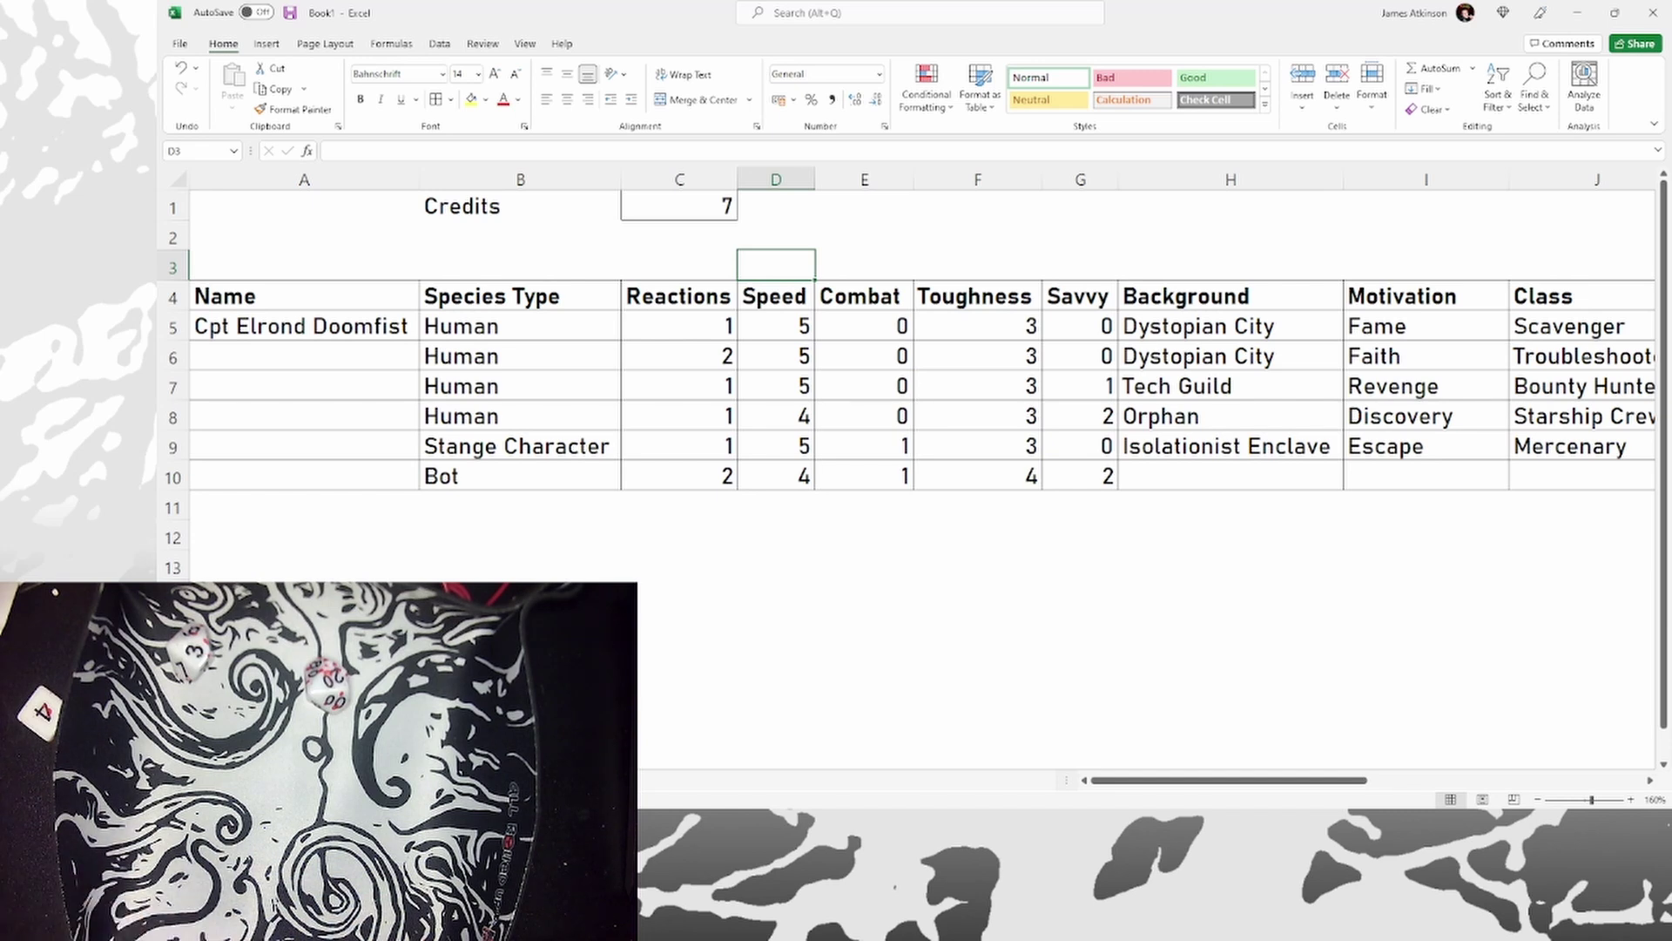
Enter Strange Alien in F1 and the label Debt in H1 above the roster.
{"action": "left_click", "coordinate": [776, 538]}
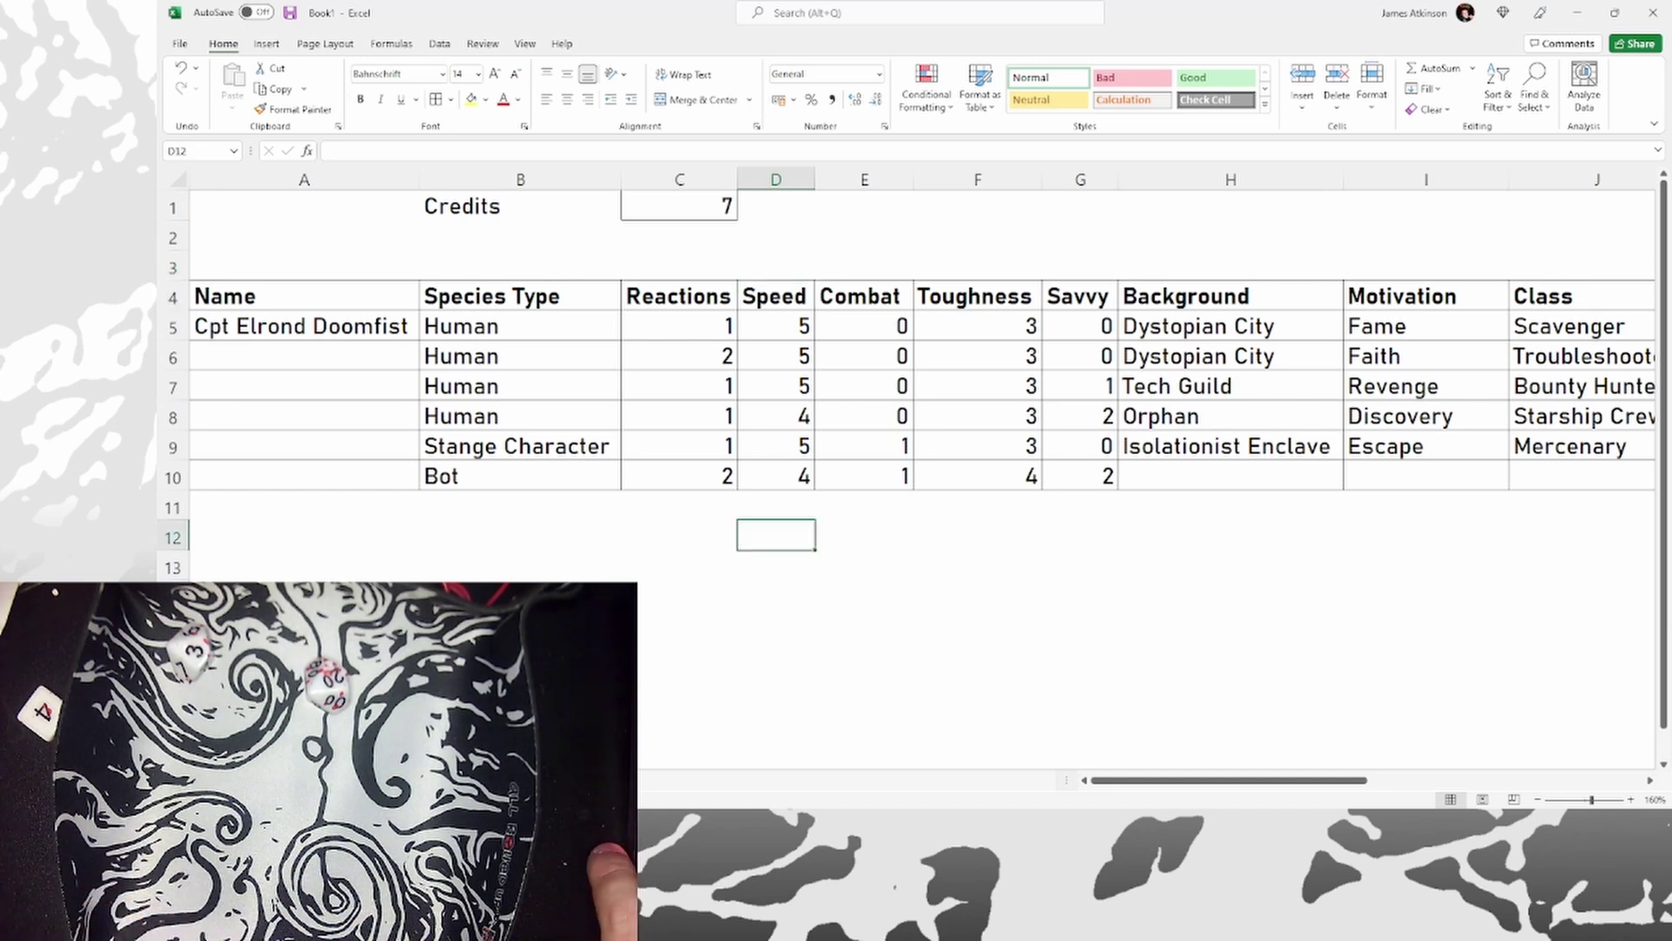
{"action": "left_click", "coordinate": [977, 206]}
{"action": "type", "text": "Strange Alien"}
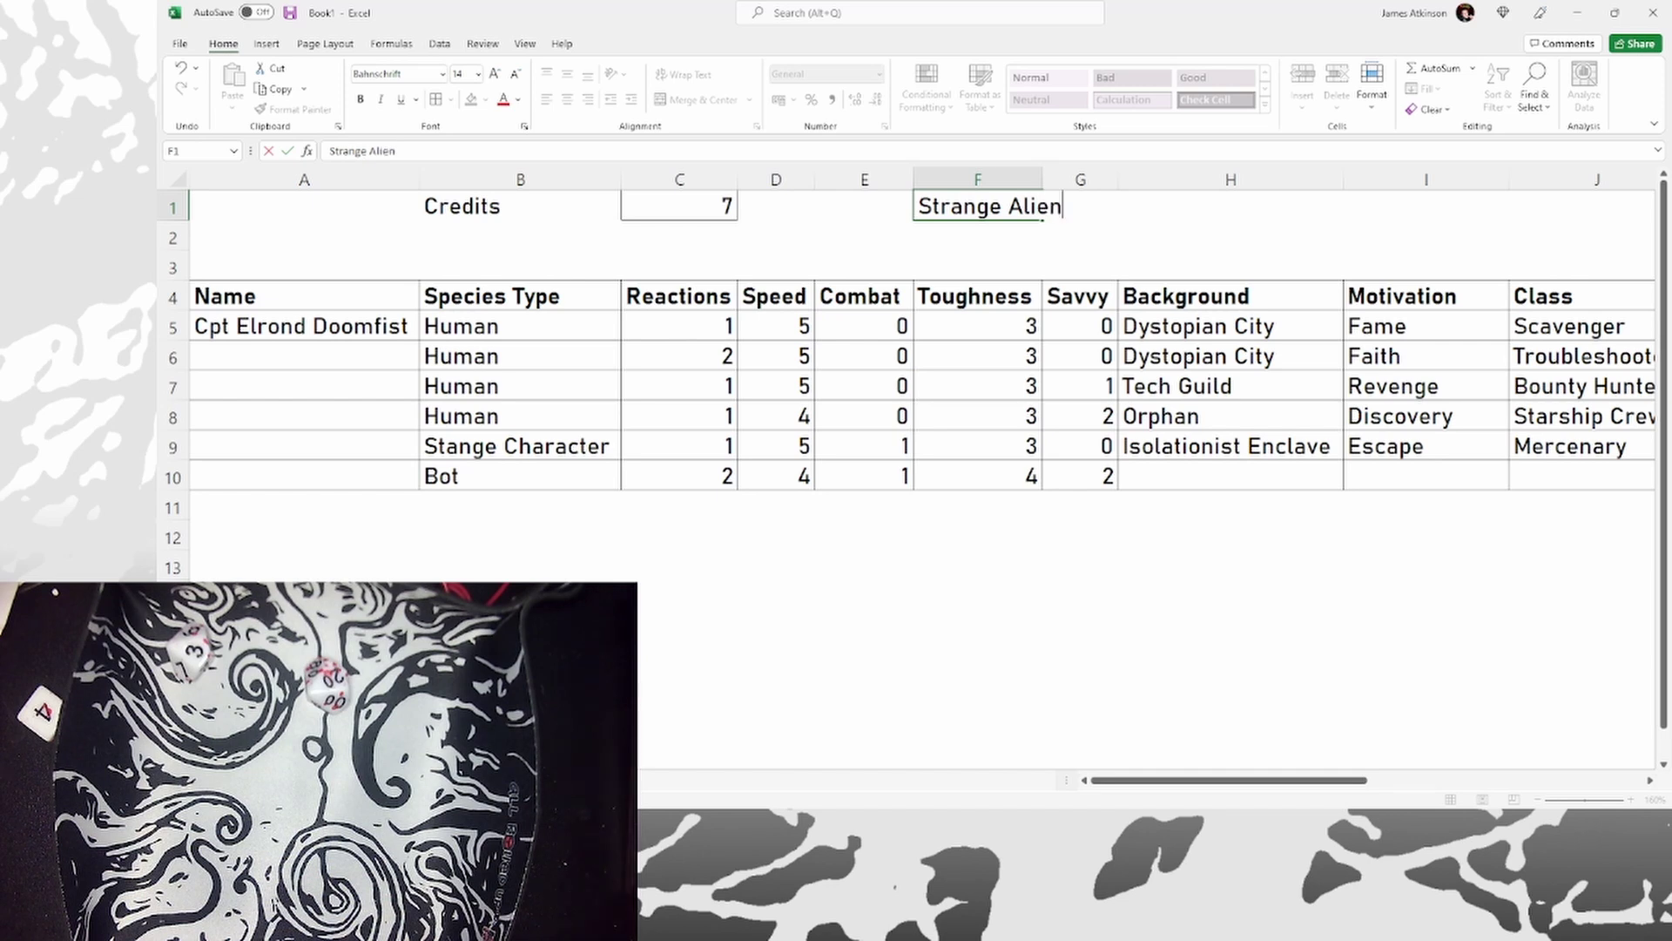
{"action": "key", "text": "Tab"}
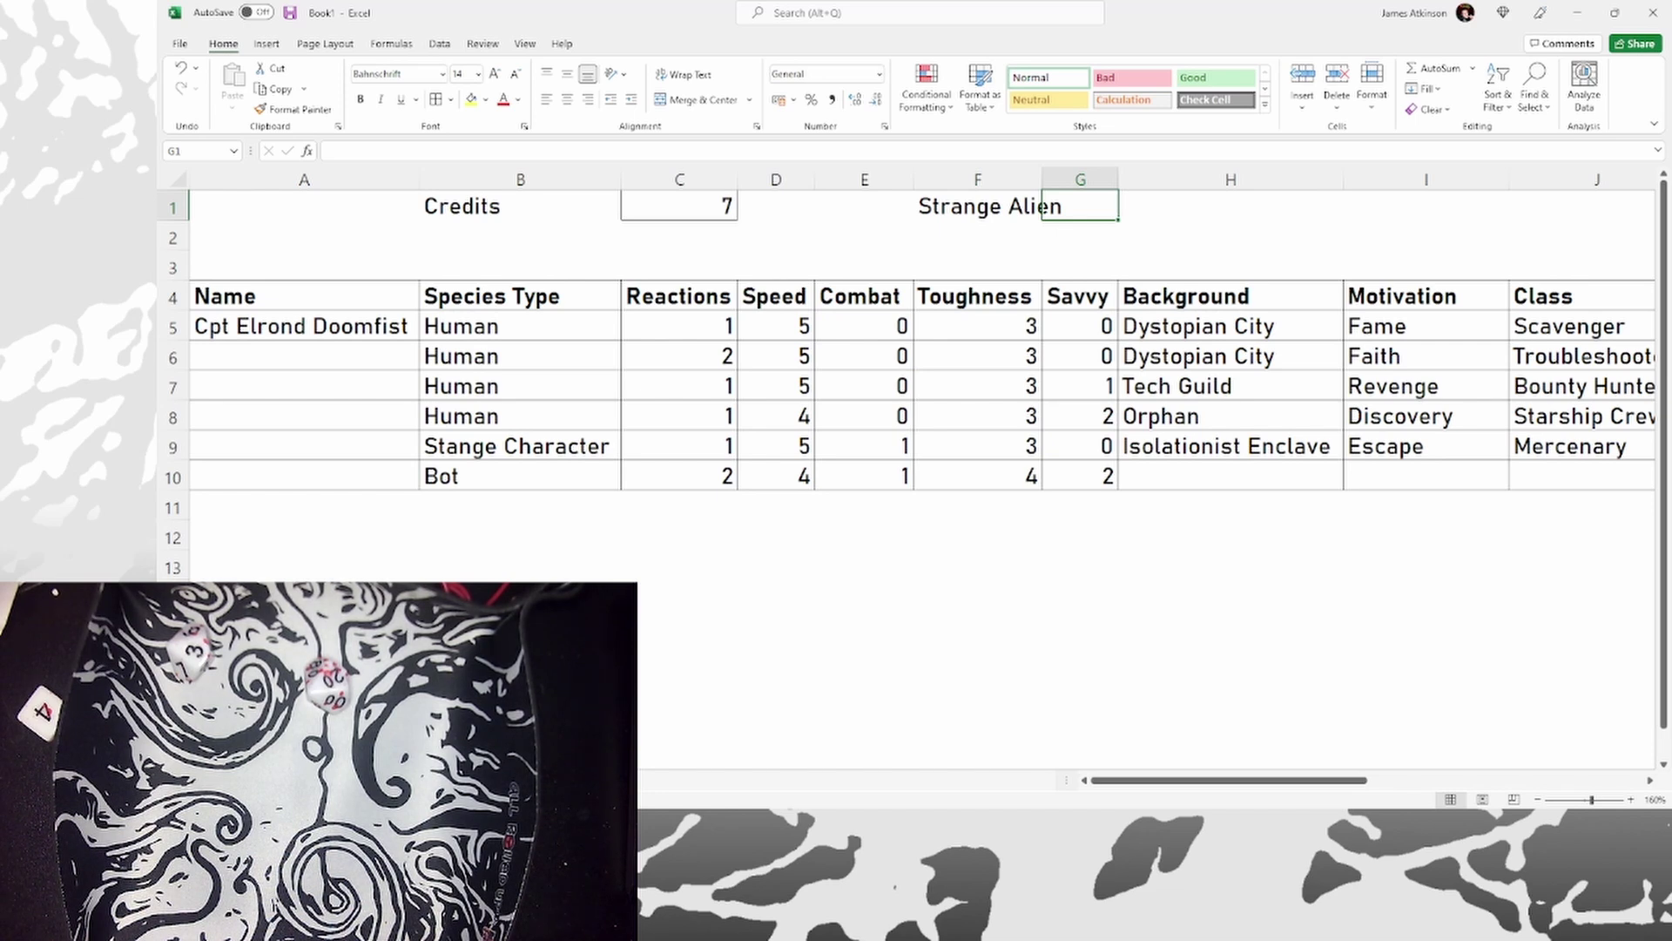
{"action": "key", "text": "Tab"}
{"action": "type", "text": "Debt"}
{"action": "key", "text": "Tab"}
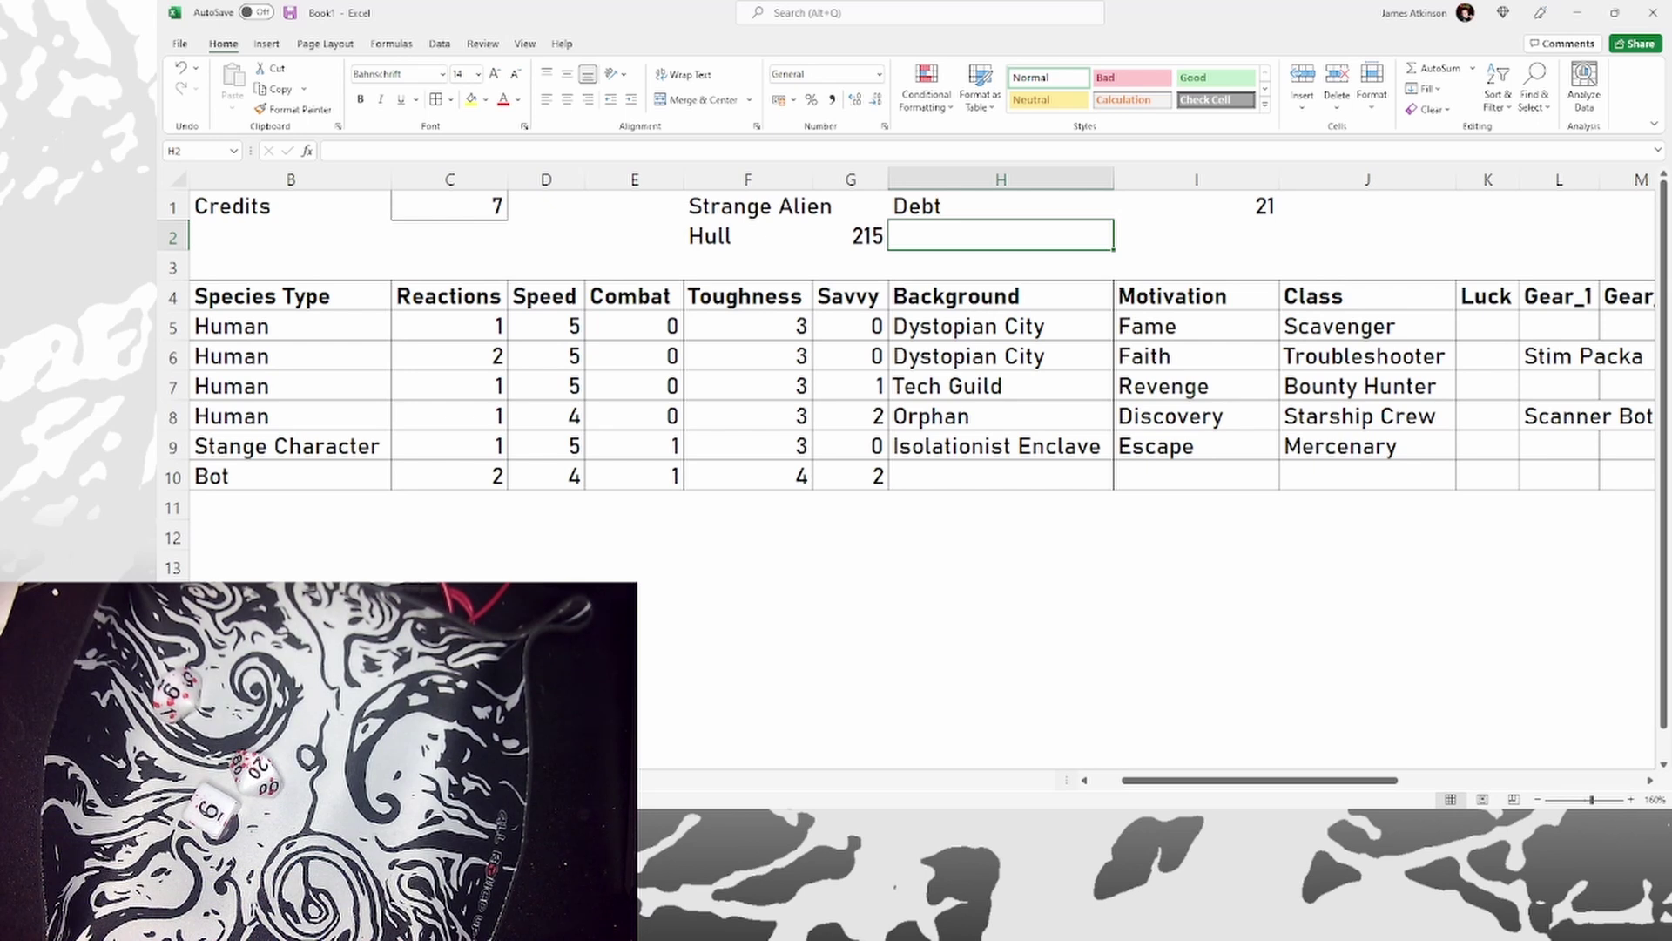
Select the empty Name cells A6 to A10 of the remaining crew members.
{"action": "key", "text": "alt+Tab"}
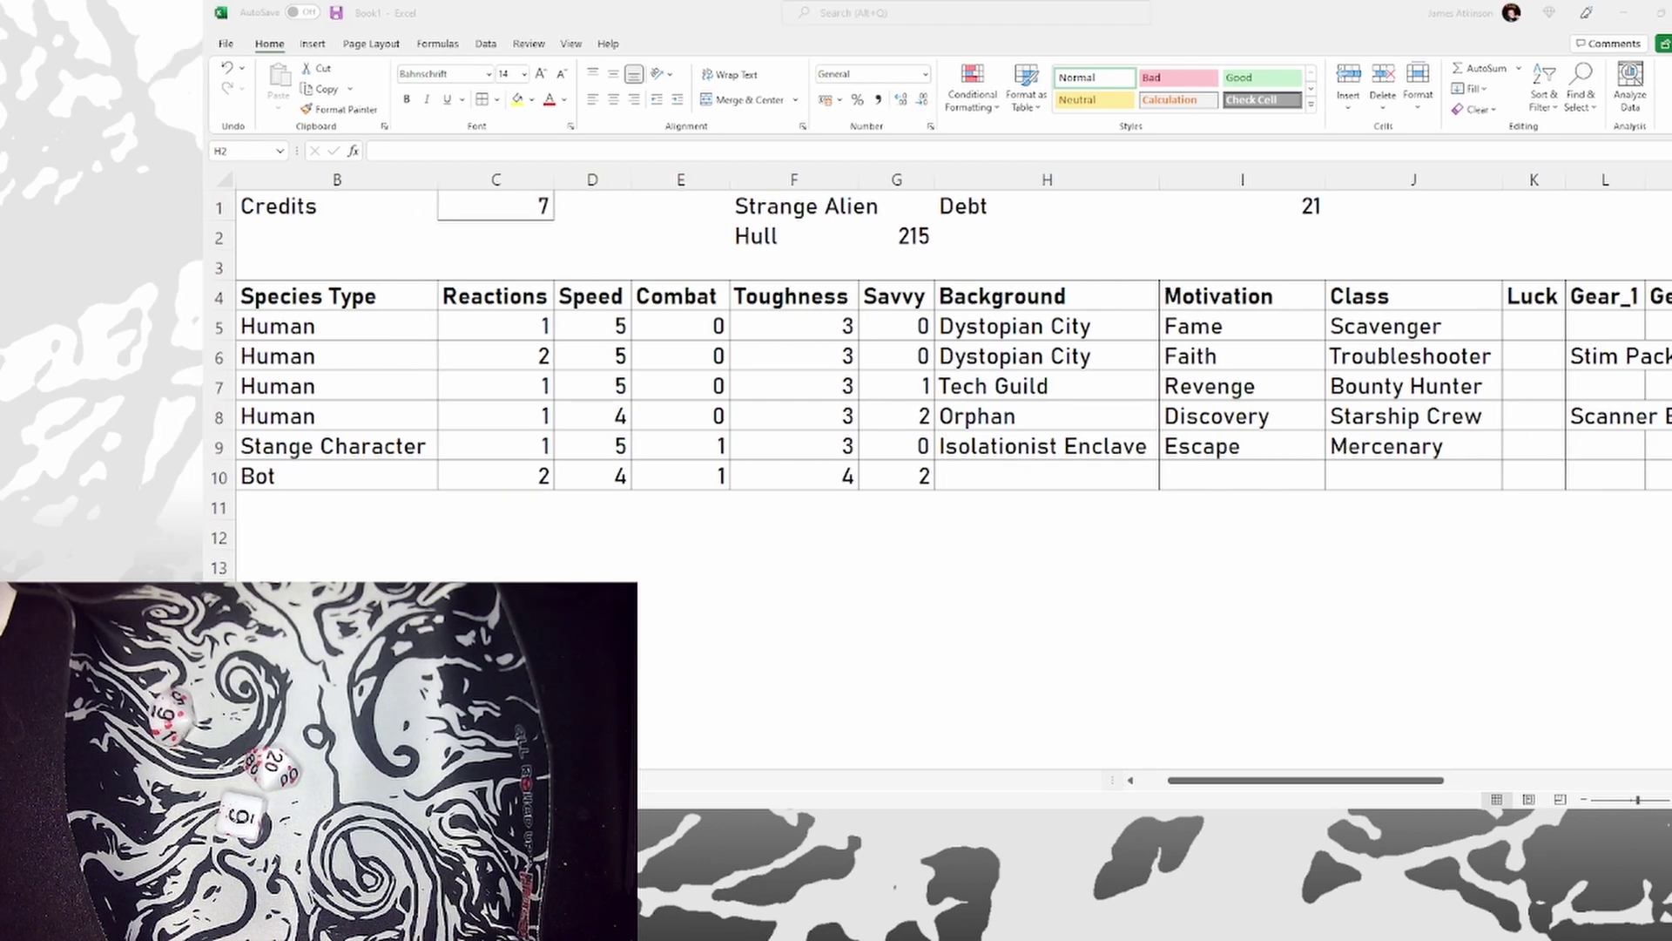
{"action": "key", "text": "alt+Tab"}
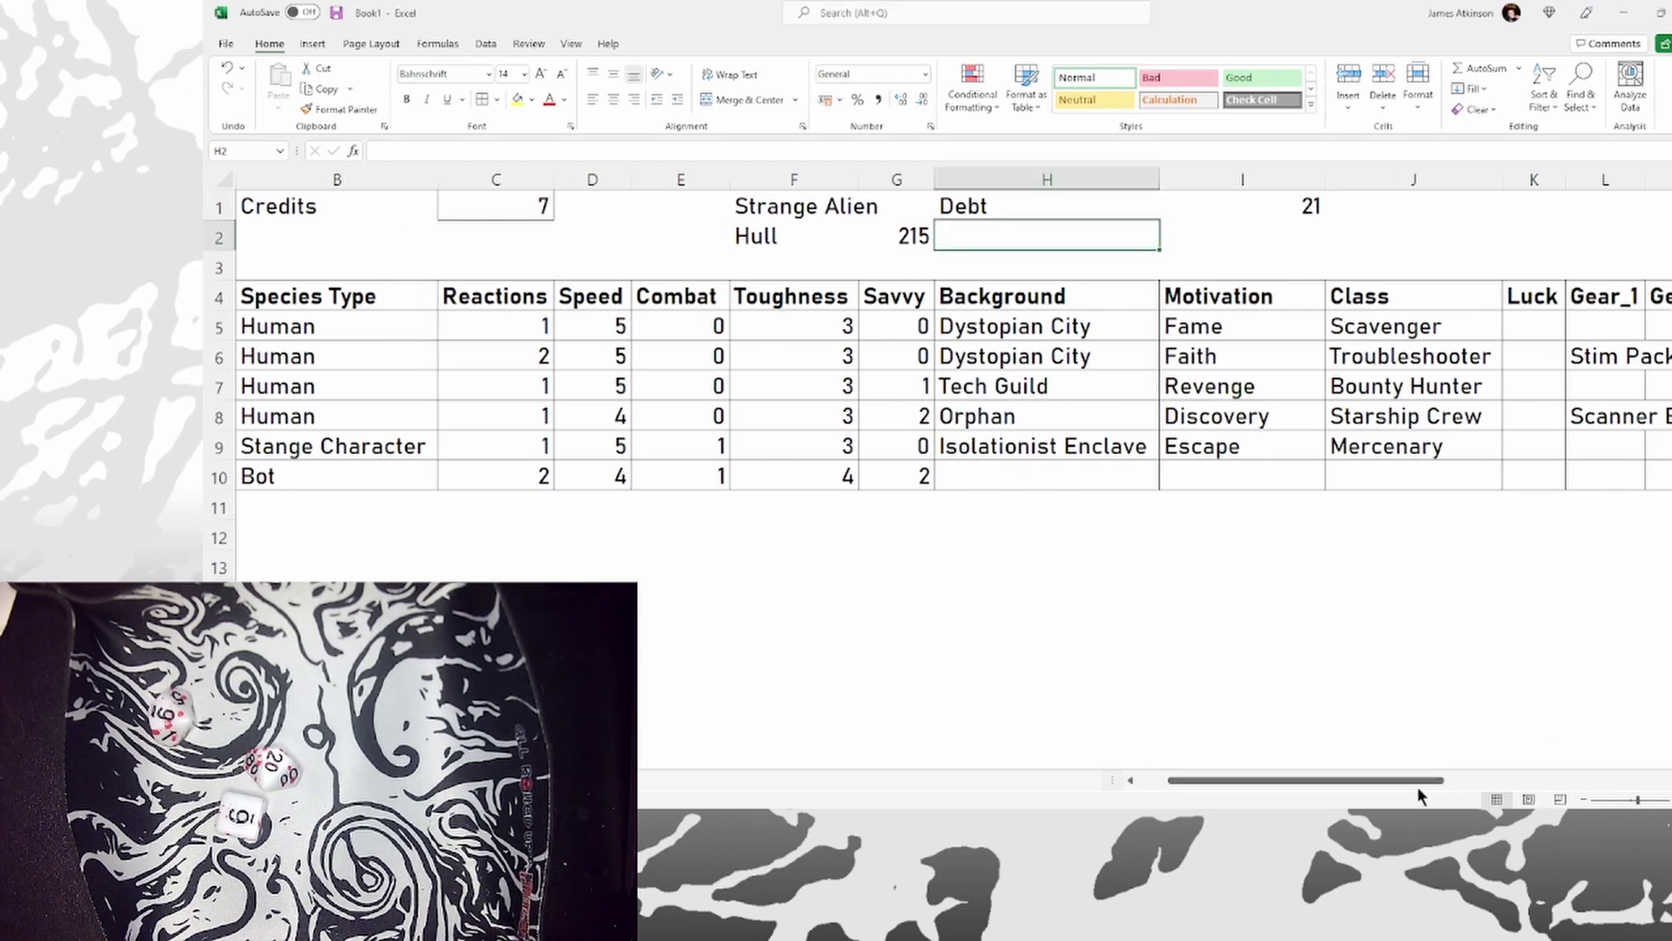
{"action": "left_click_drag", "start_coordinate": [1419, 780], "coordinate": [1278, 789]}
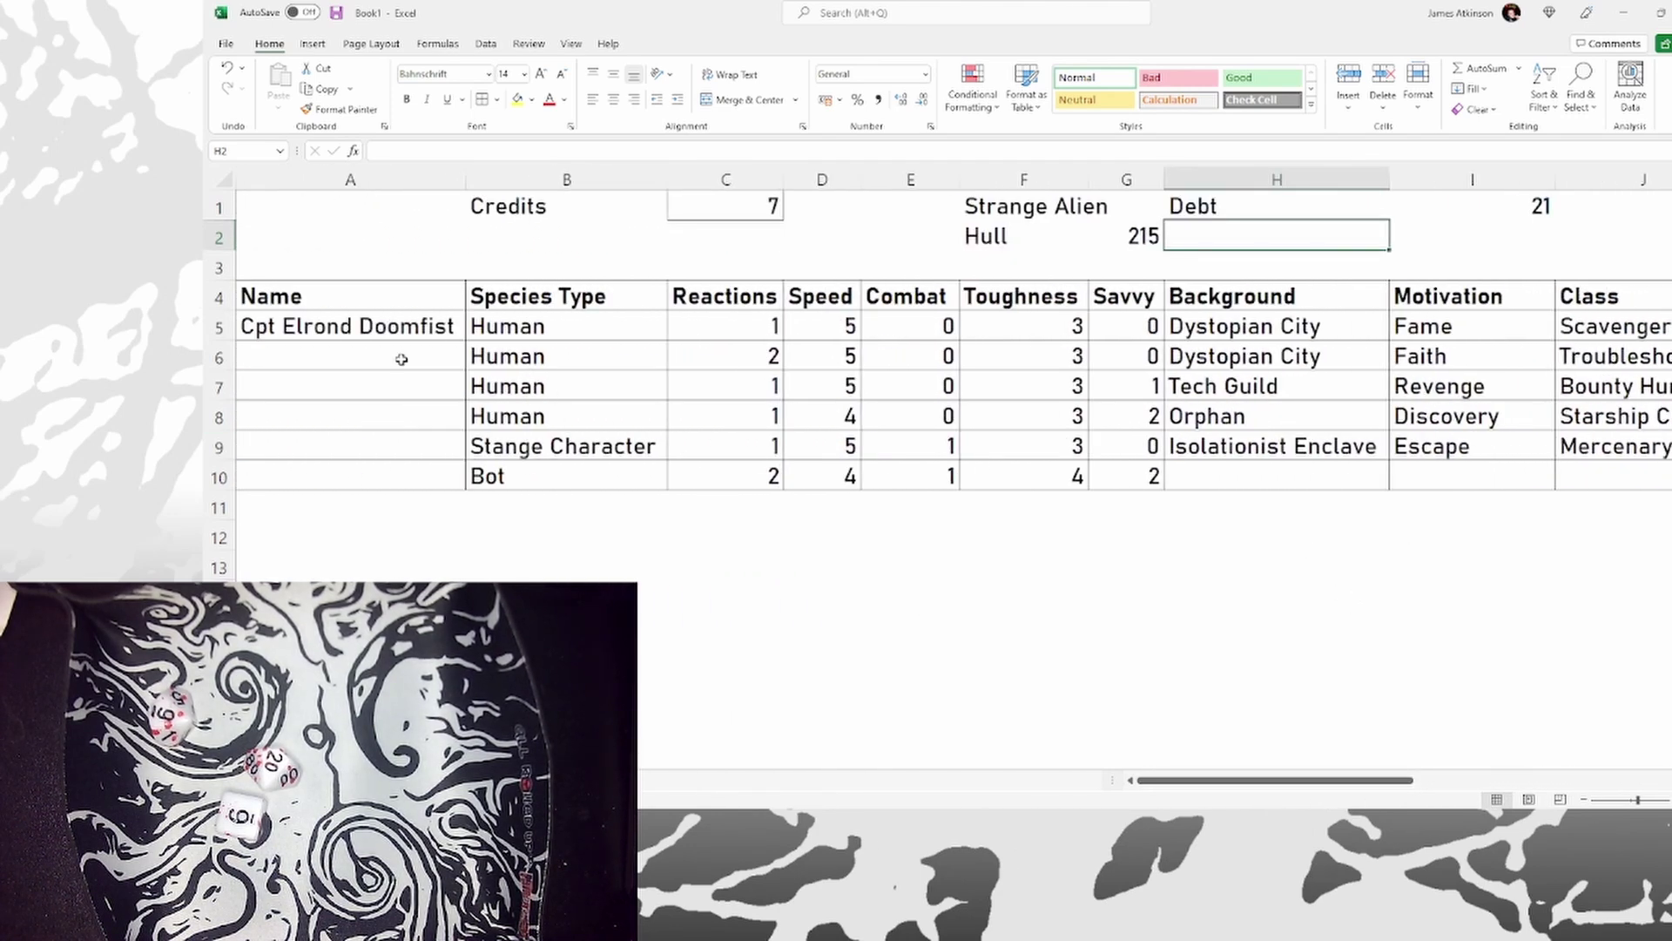
{"action": "left_click_drag", "start_coordinate": [400, 357], "coordinate": [427, 495]}
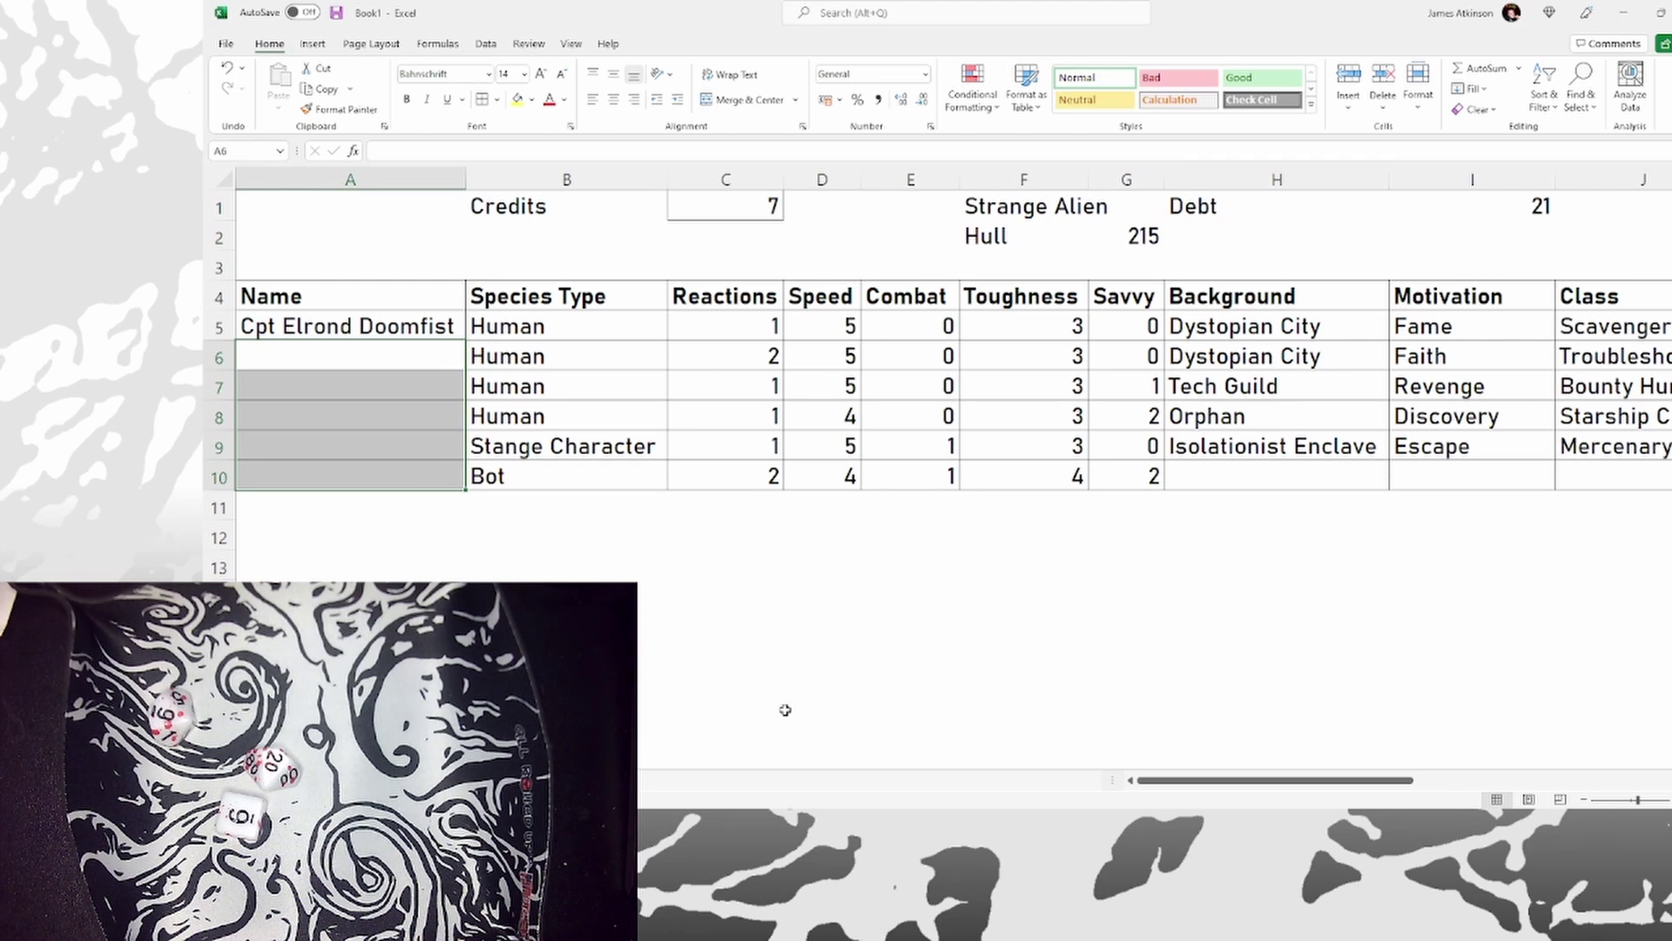